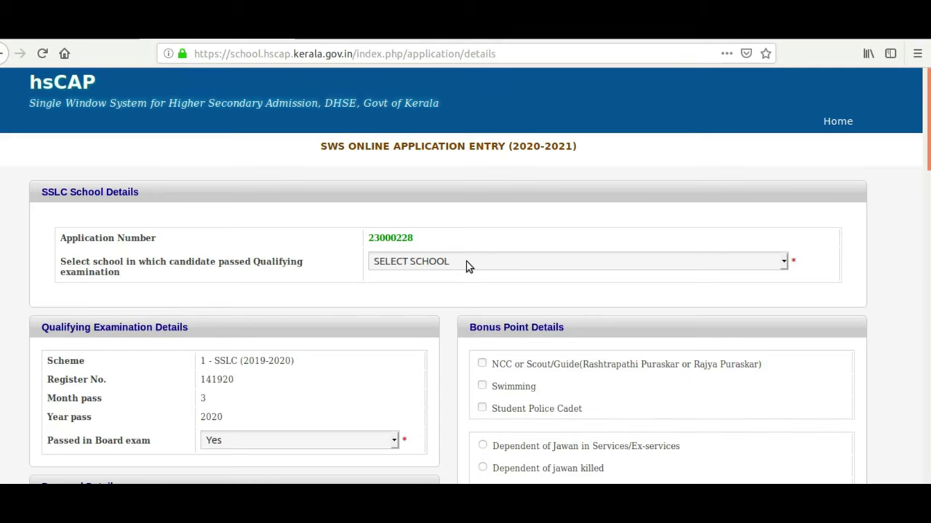
Step: Select 13062 - SEETHI SAHIB HSS, THALIPARAMBA, KANNUR as the school where the candidate passed the qualifying examination
click(466, 263)
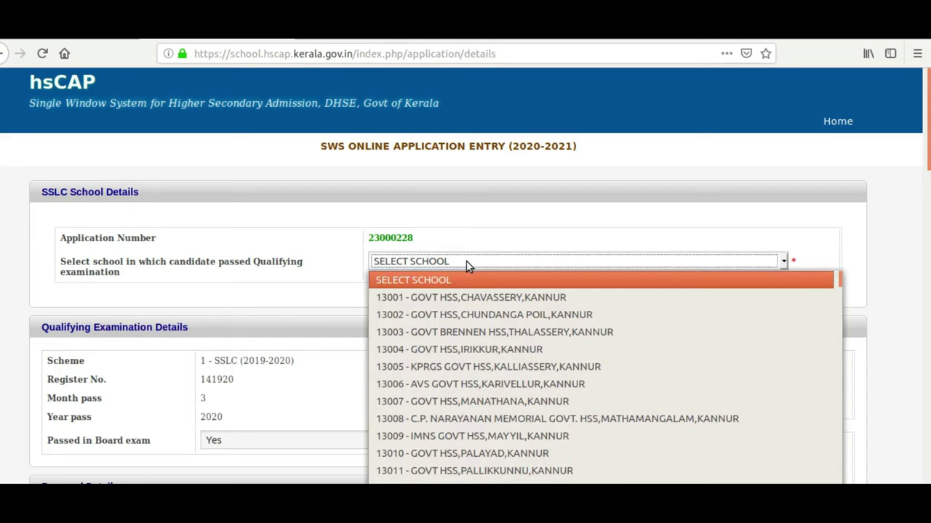
scroll(458, 349, down, 5)
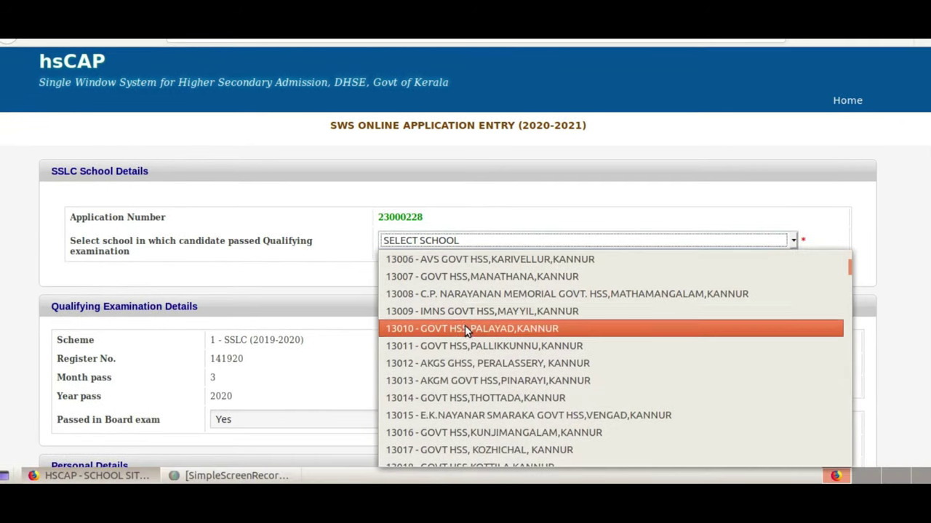
scroll(466, 330, down, 10)
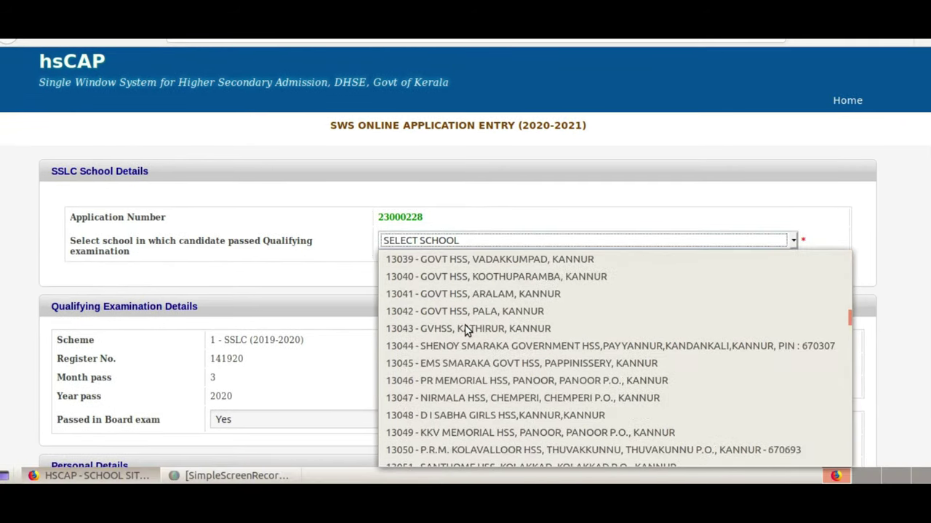
scroll(466, 329, down, 5)
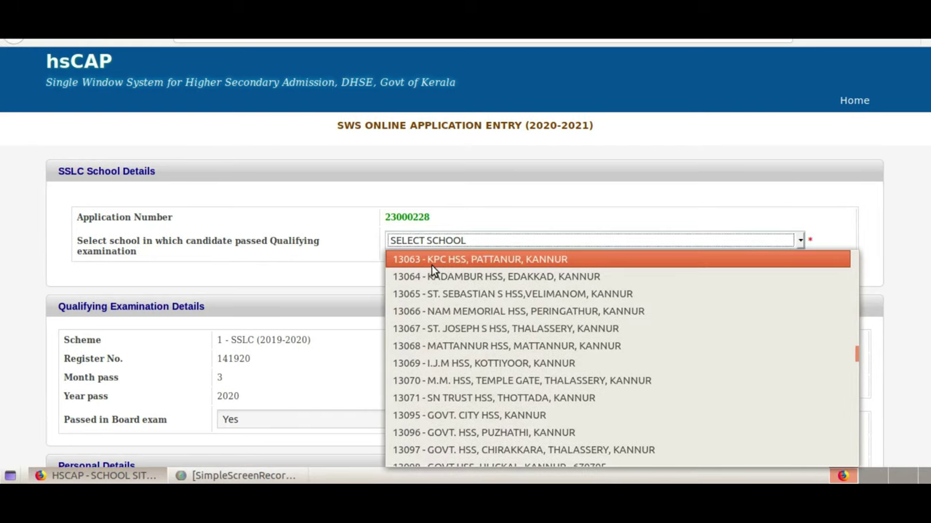
scroll(432, 266, up, 1)
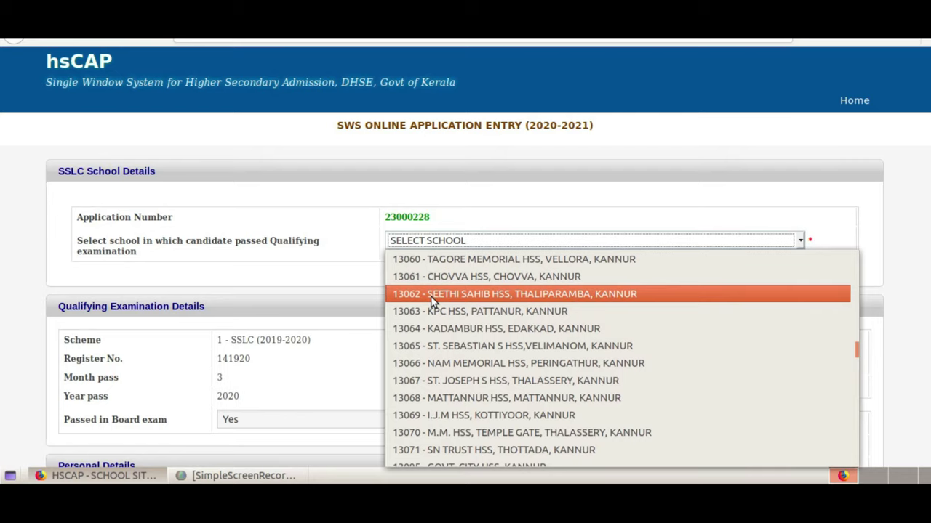
click(431, 296)
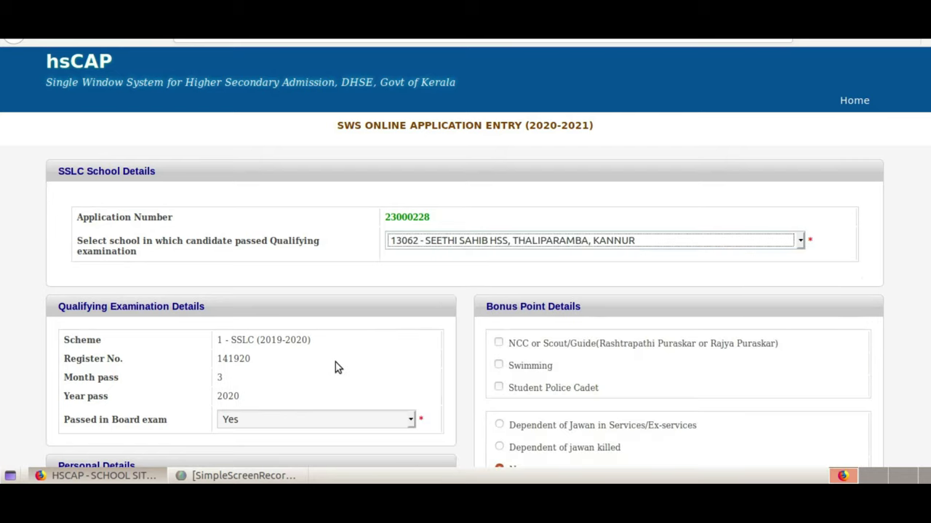
Step: Review the qualifying examination details and the prefilled personal details of the candidate
scroll(376, 354, down, 2)
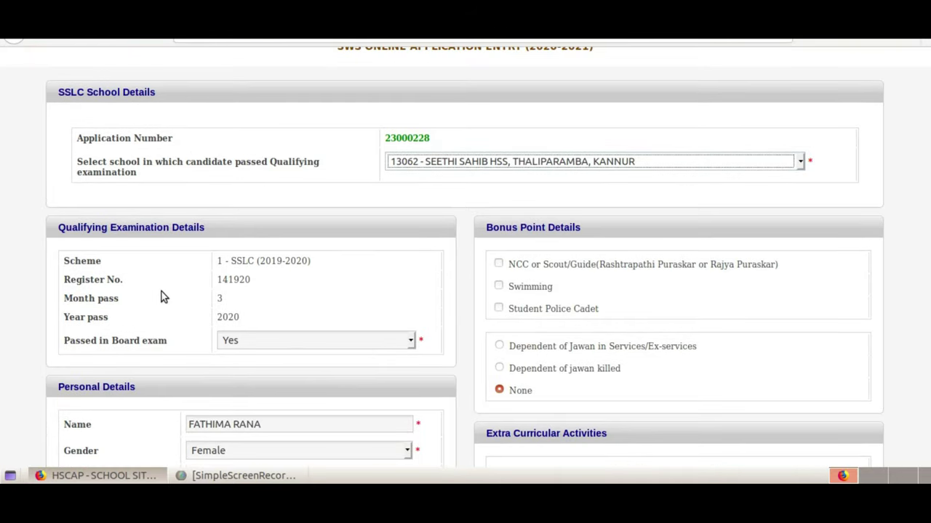
scroll(109, 269, up, 1)
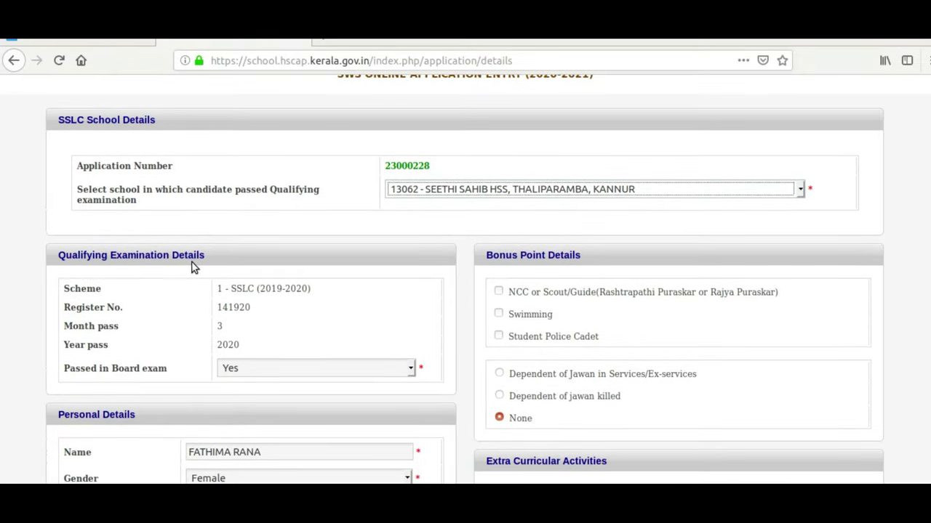
scroll(232, 273, down, 1)
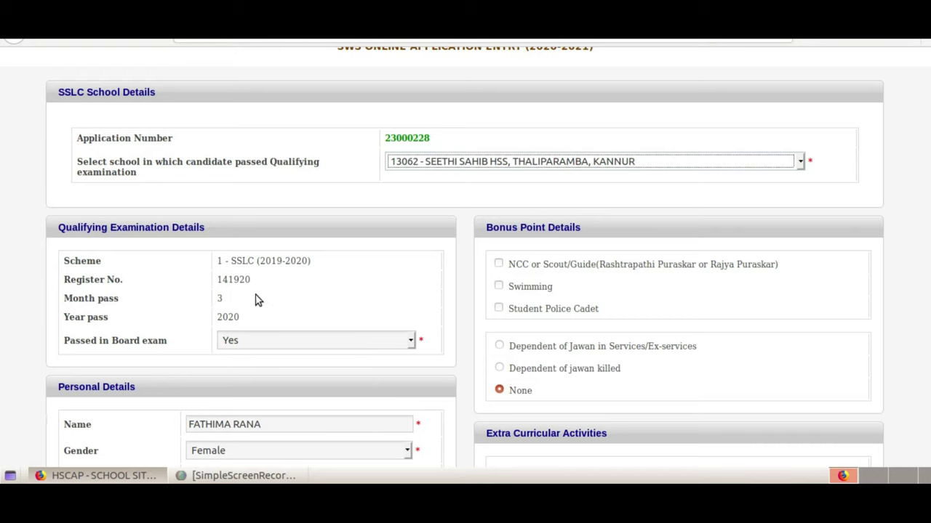
scroll(256, 300, down, 4)
scroll(187, 295, down, 1)
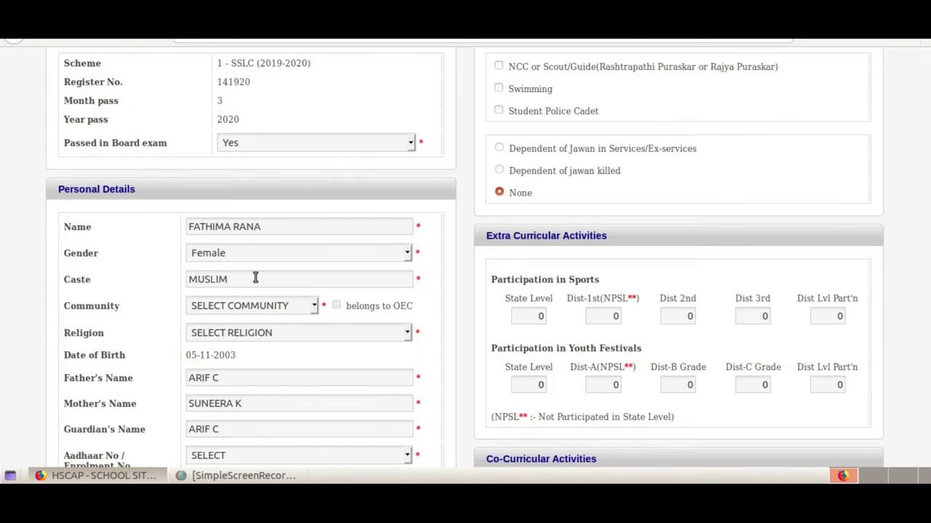
scroll(261, 267, down, 1)
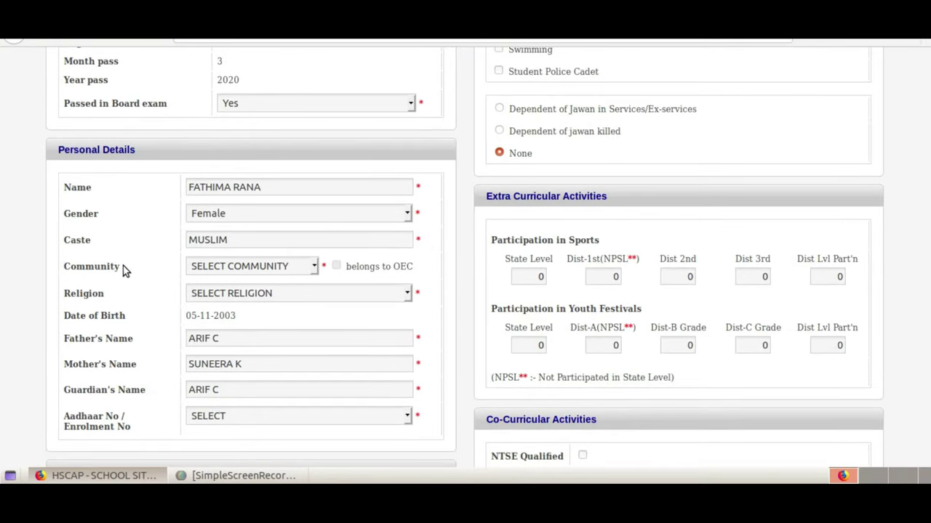
click(315, 267)
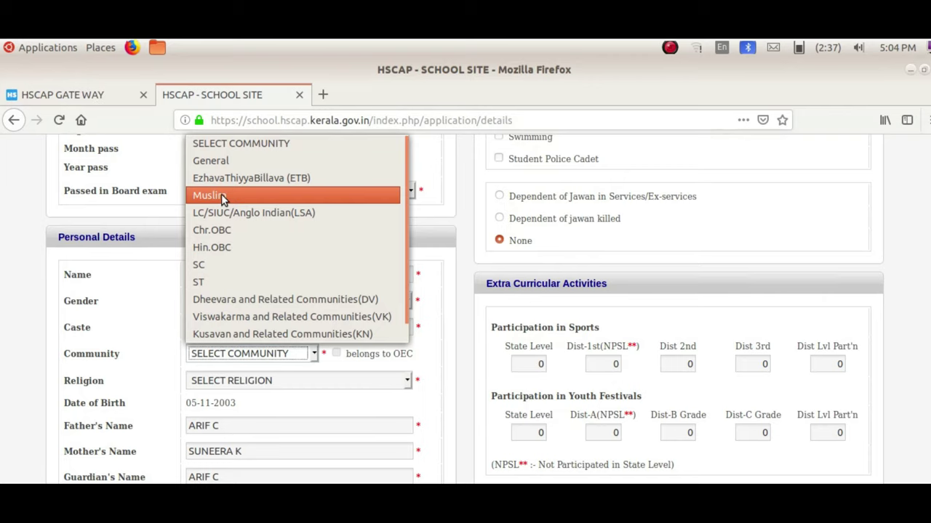
click(82, 97)
click(83, 97)
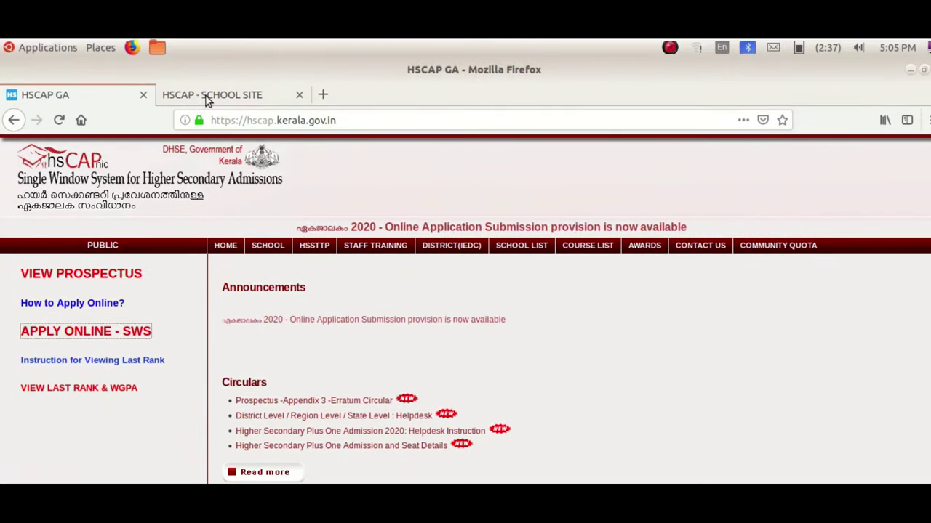
click(218, 96)
Step: Set the candidate's community to Muslim in the personal details
scroll(324, 378, down, 1)
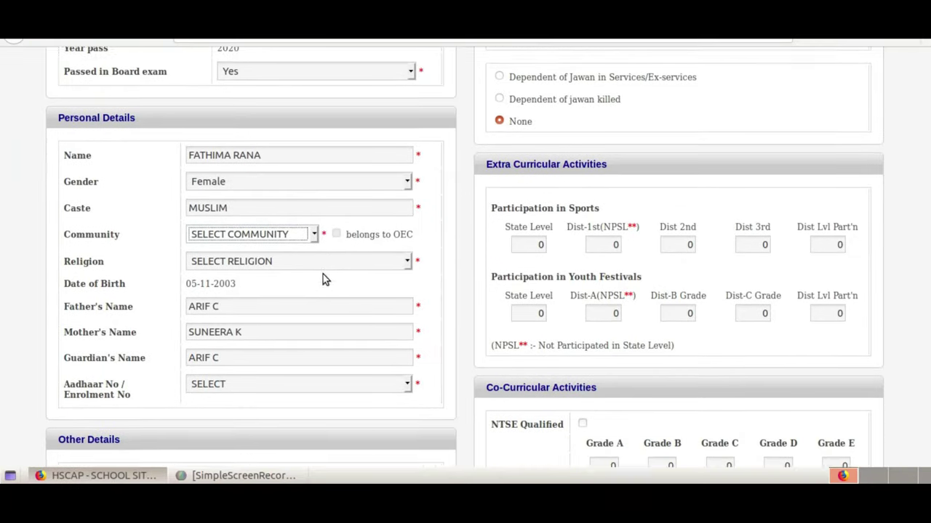
click(315, 257)
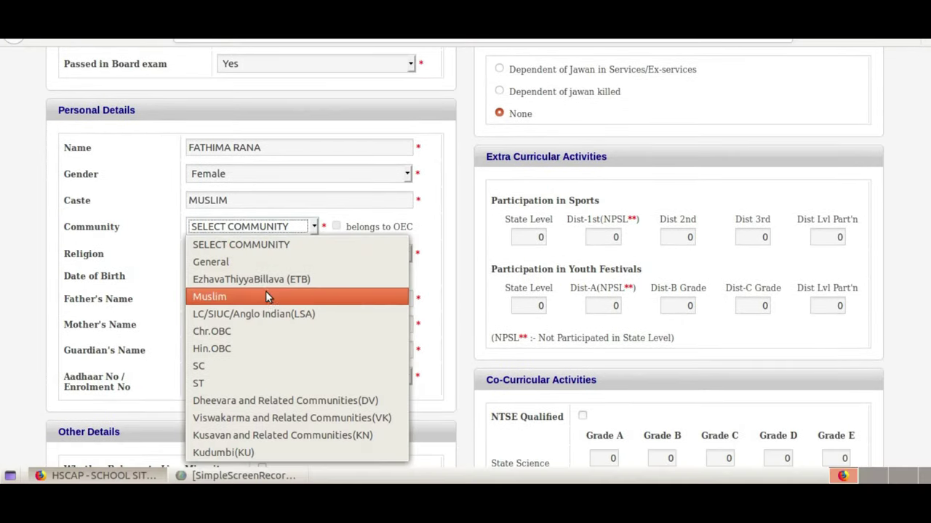
click(266, 321)
Step: Choose None for the candidate's Aadhaar or enrolment number
scroll(455, 262, down, 2)
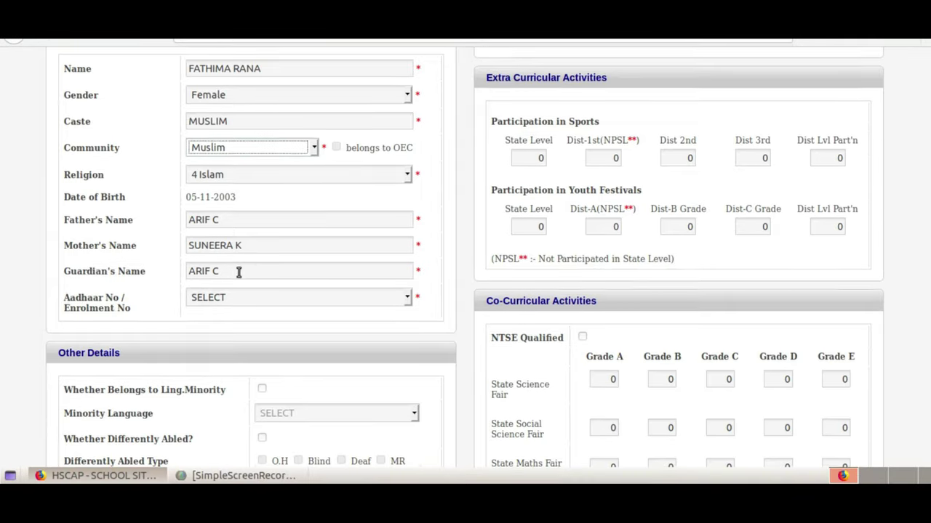
scroll(237, 274, down, 1)
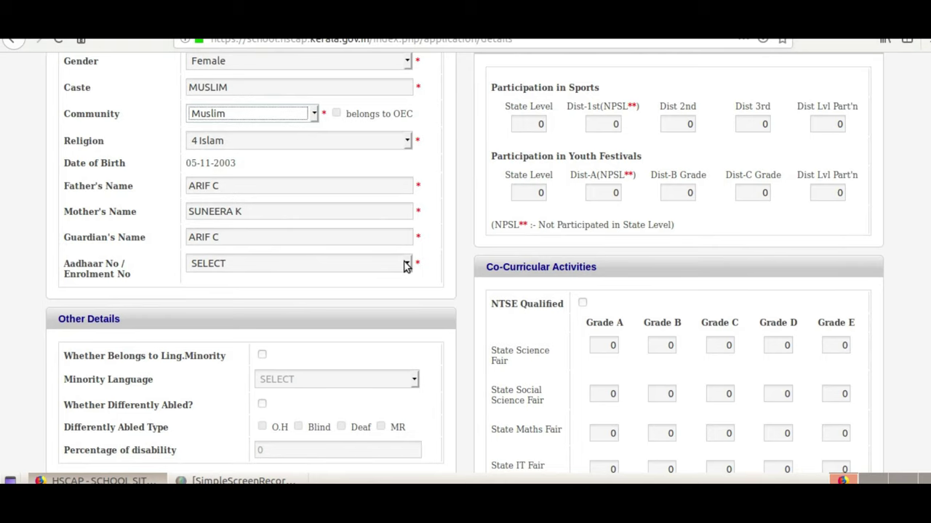
click(406, 266)
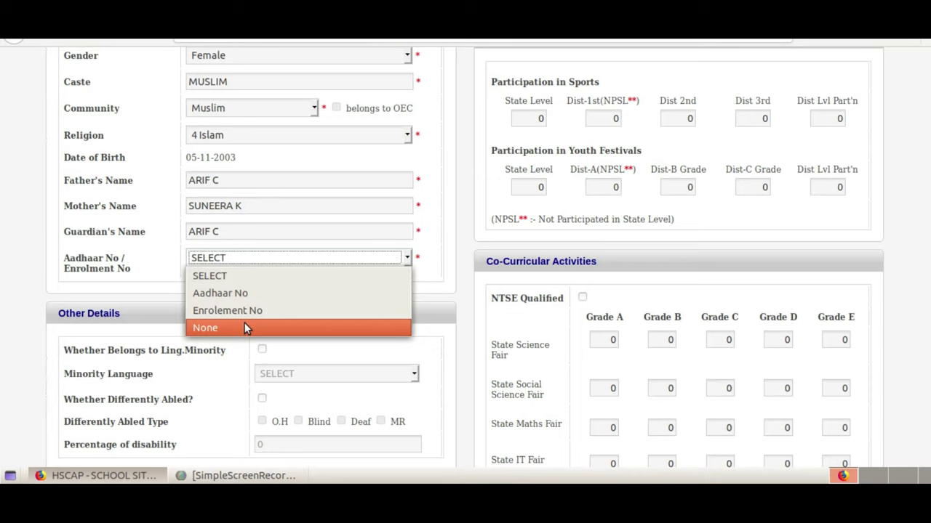
click(245, 328)
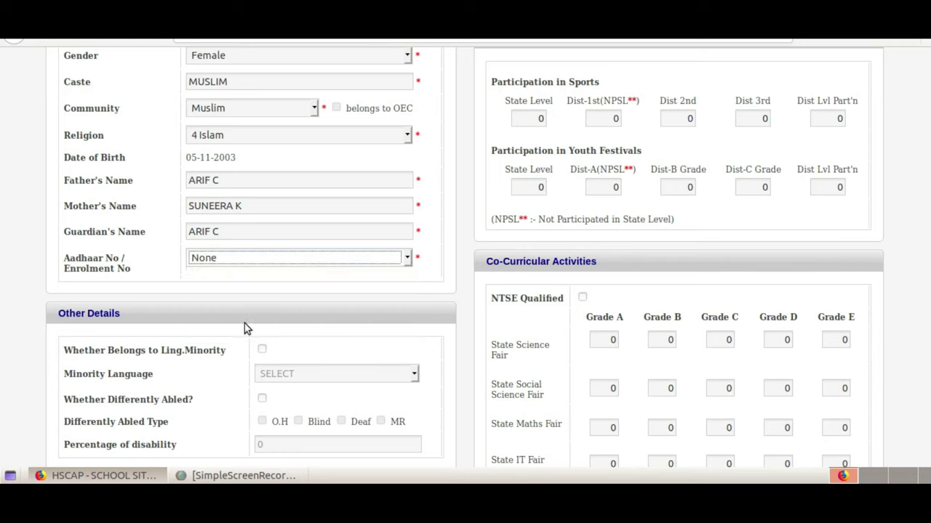
Step: Choose Kerala as the resident state and 13 Kannur as the resident district in the residence details
scroll(212, 303, down, 3)
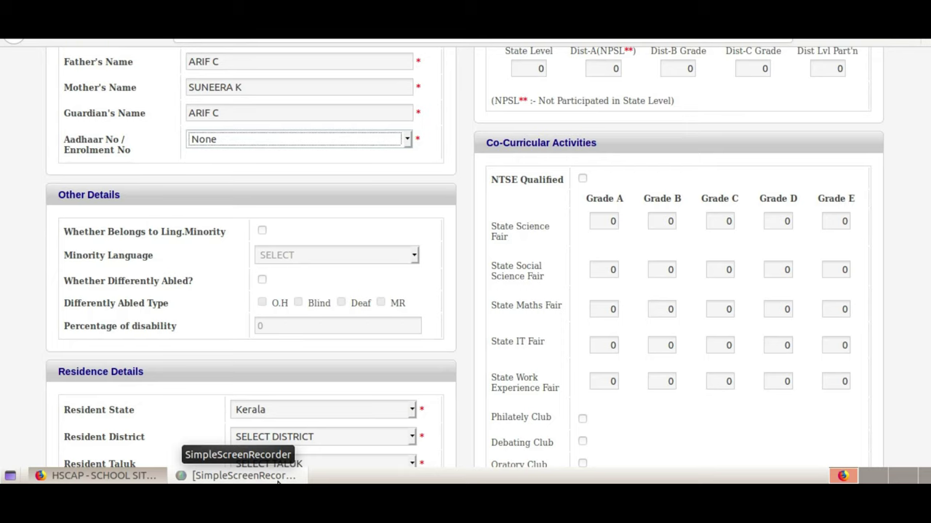
scroll(285, 281, down, 3)
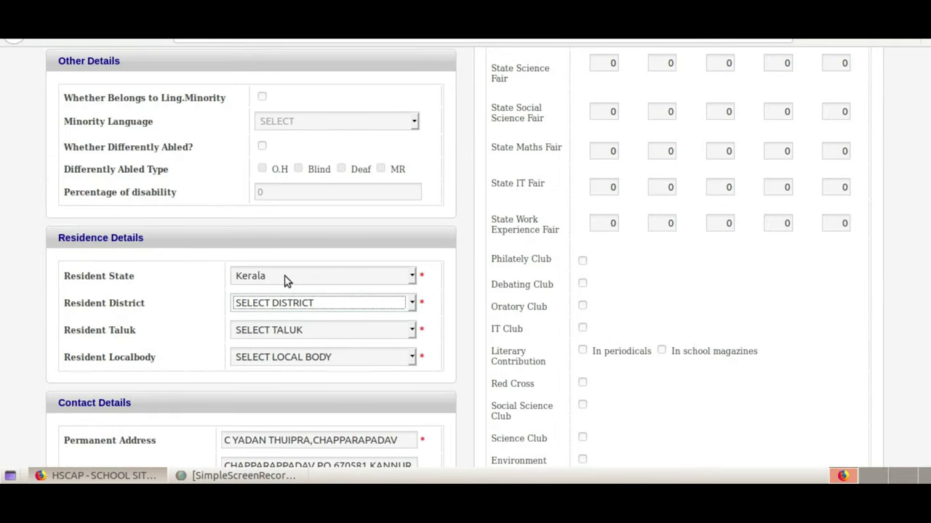
click(286, 277)
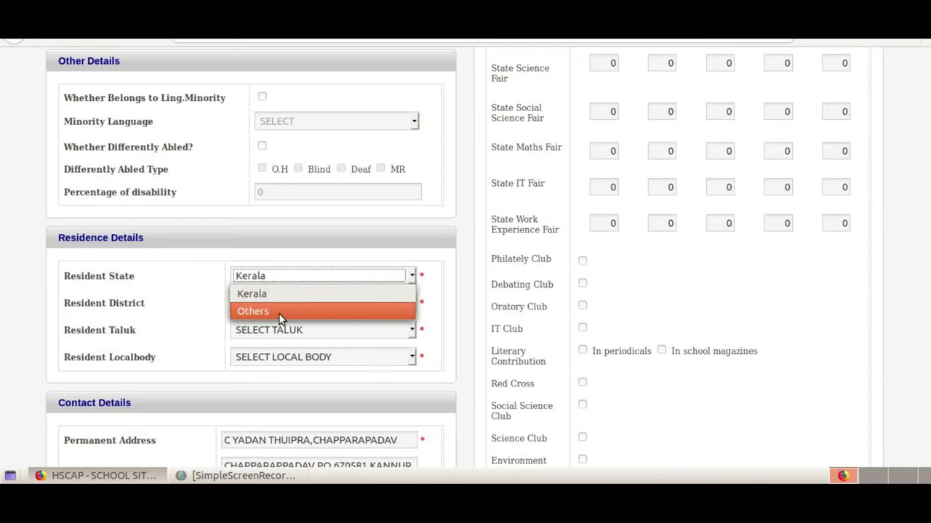
click(273, 283)
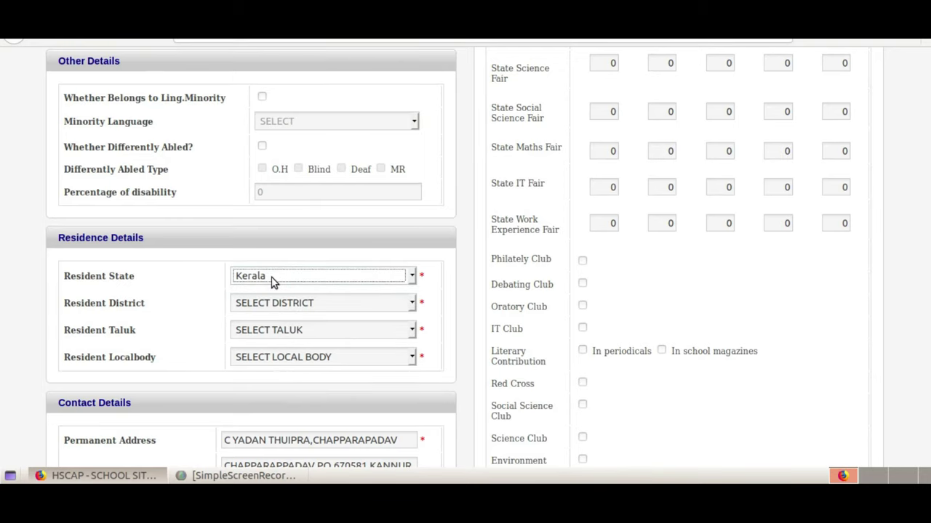
click(295, 303)
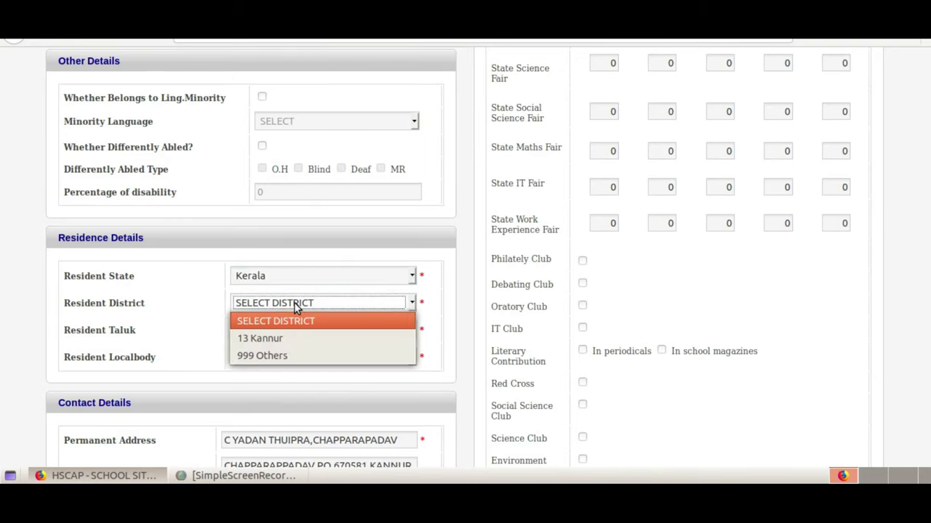
click(275, 344)
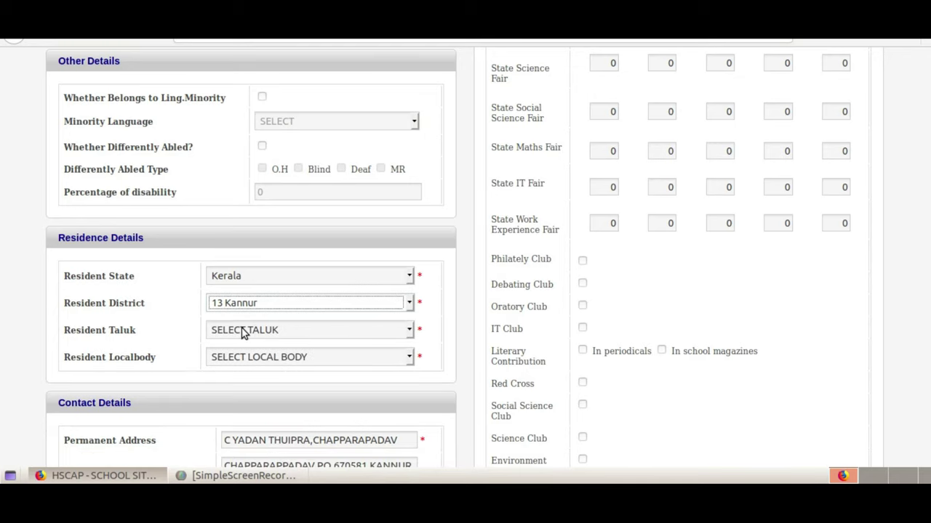
Step: Set the resident taluk to 61 Thaliparamba and the resident local body to 29 Chapparapadavu
click(407, 332)
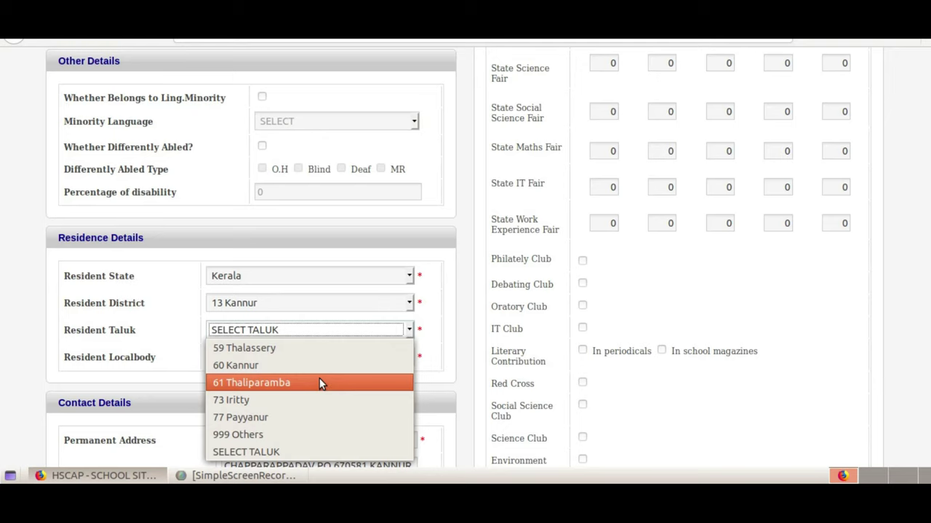
click(320, 383)
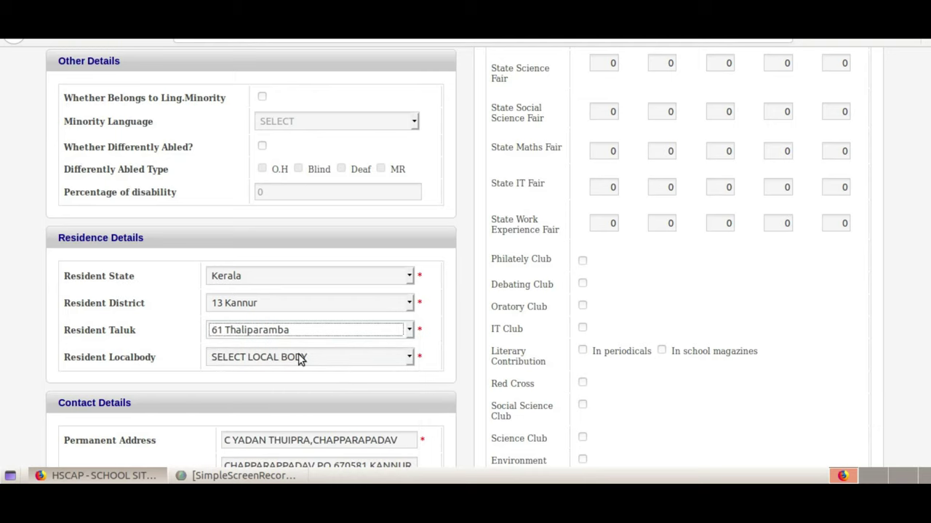
click(301, 357)
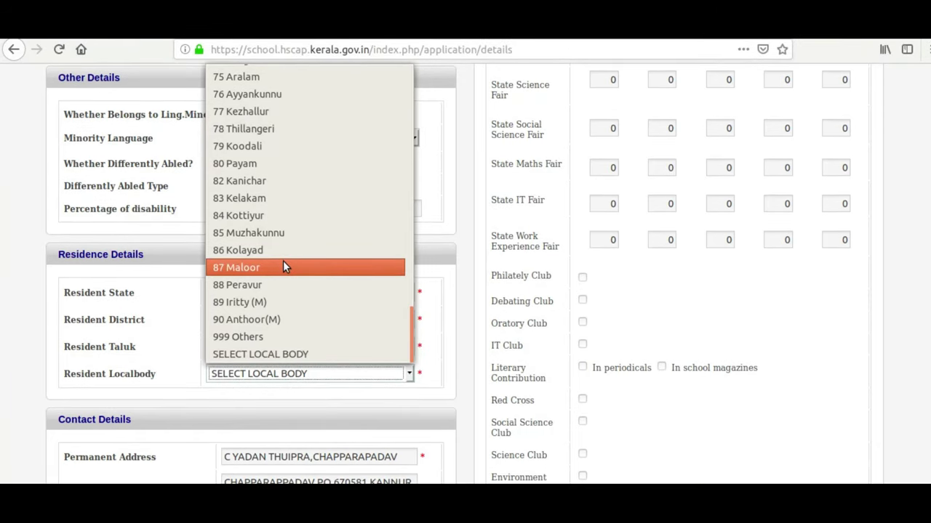
scroll(285, 251, up, 3)
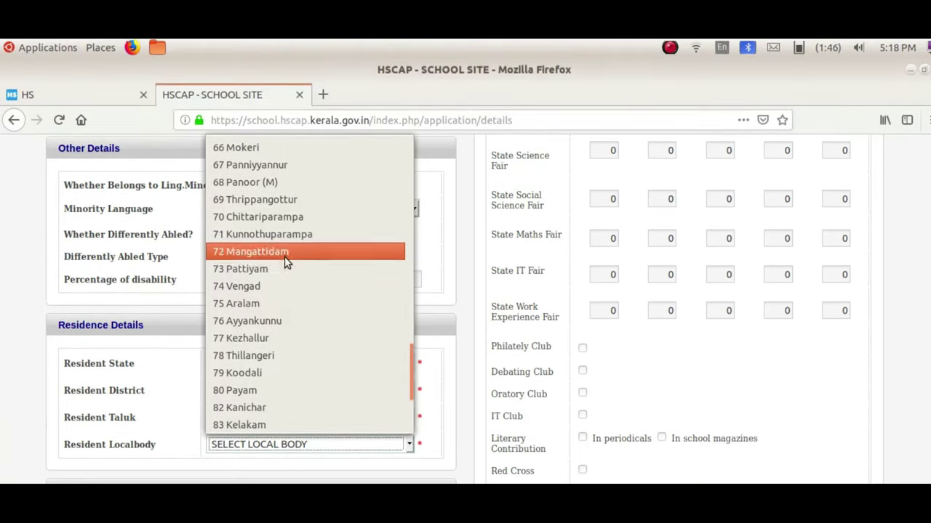
scroll(285, 196, up, 1)
scroll(284, 268, up, 2)
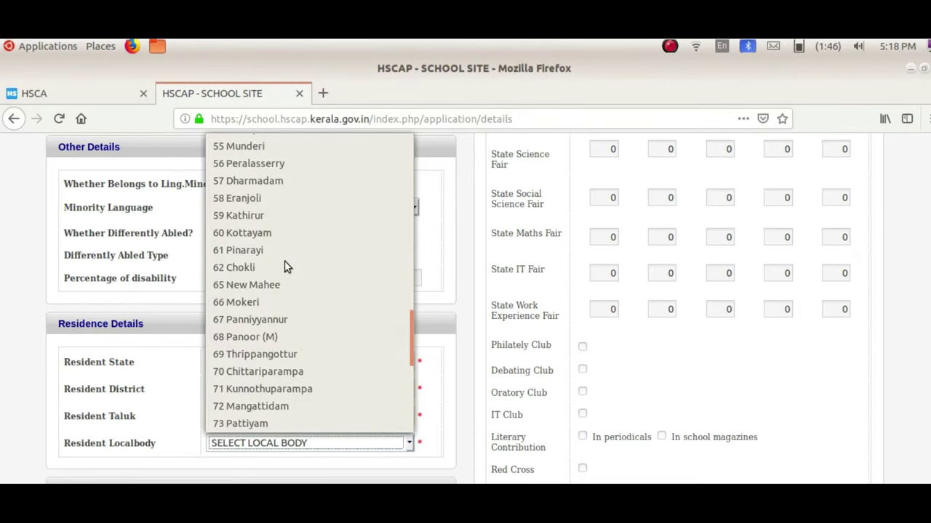
scroll(285, 268, up, 9)
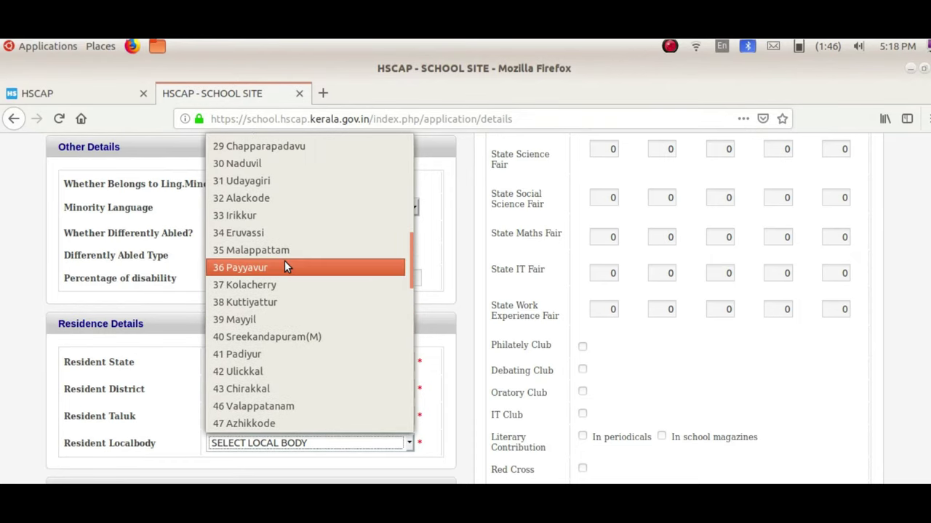
scroll(285, 263, up, 2)
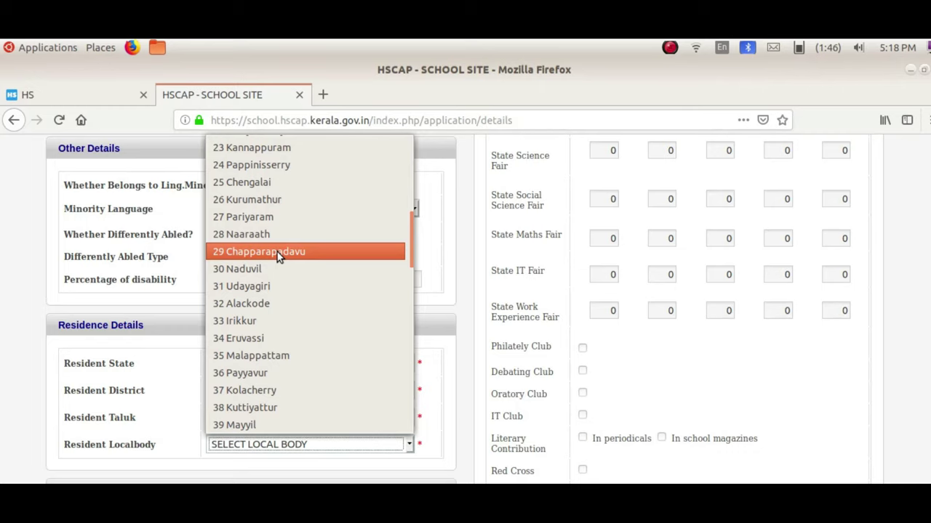
click(278, 255)
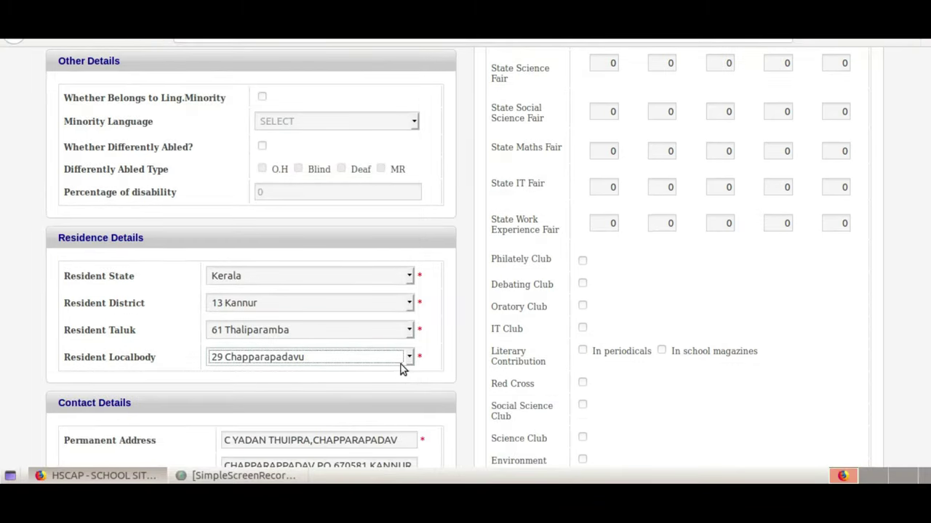
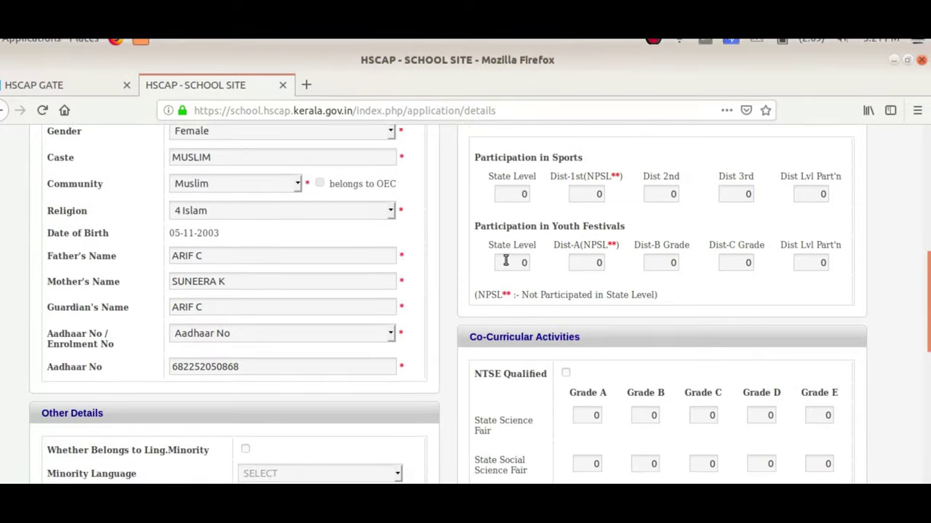
Step: Set the State Level and Dist-1st (NPSL) counts for participation in sports to 0
scroll(488, 259, up, 3)
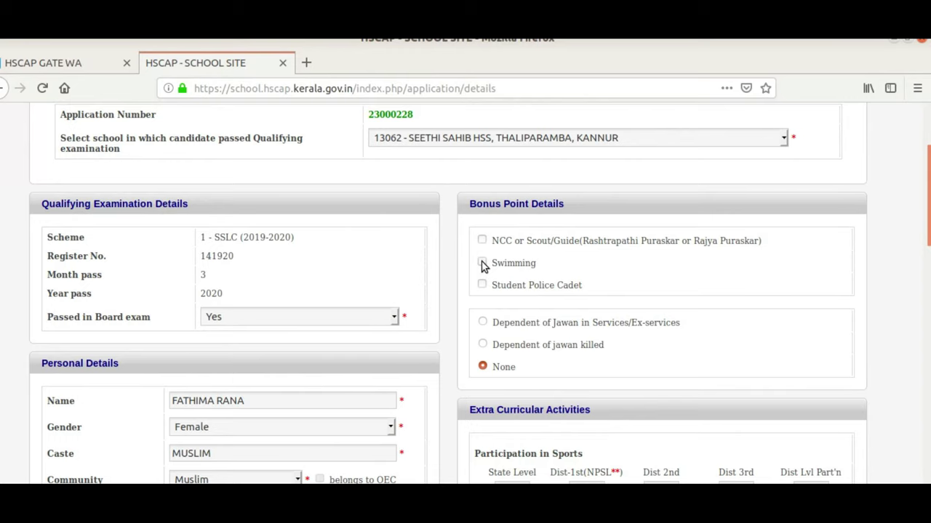
scroll(487, 261, down, 1)
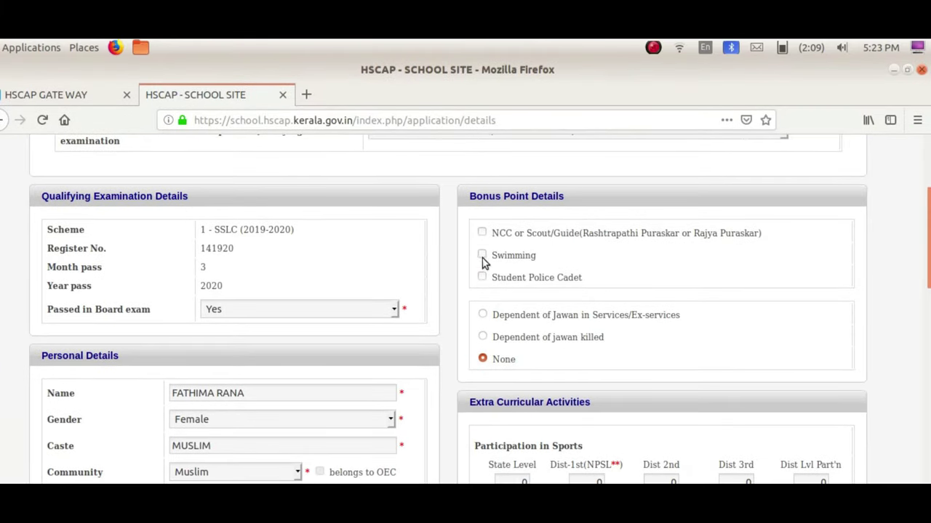
scroll(494, 262, down, 2)
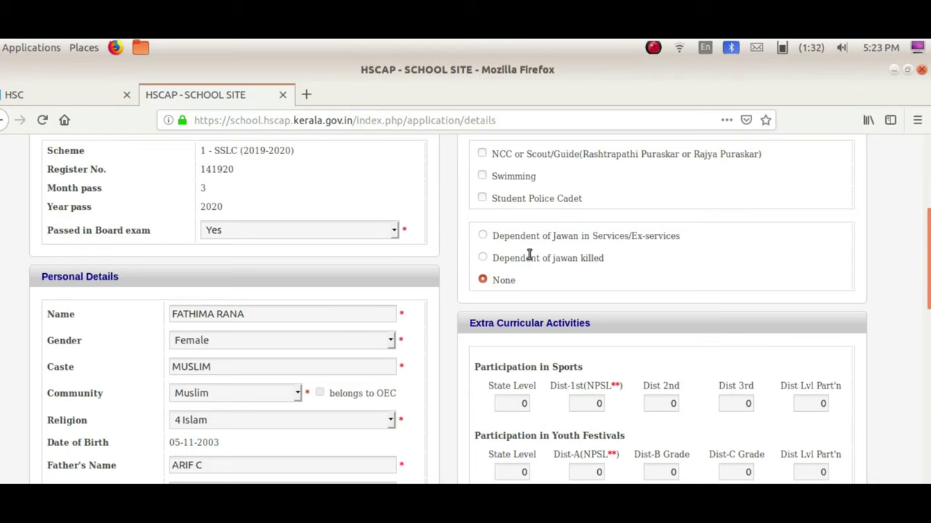
scroll(529, 255, down, 2)
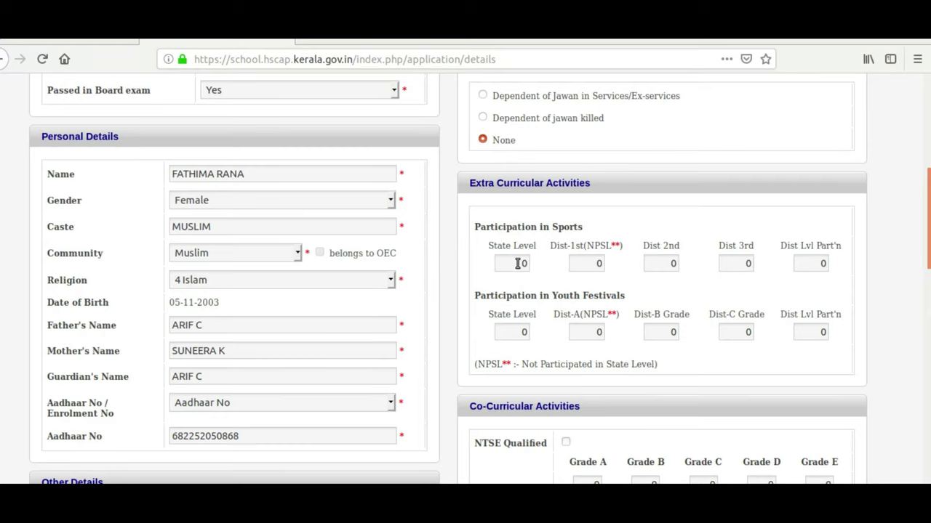
click(523, 263)
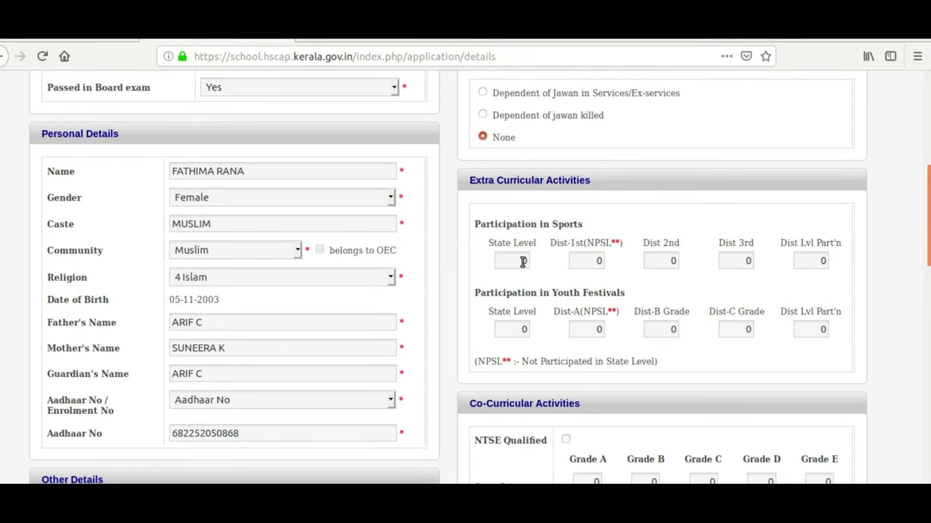
text(0)
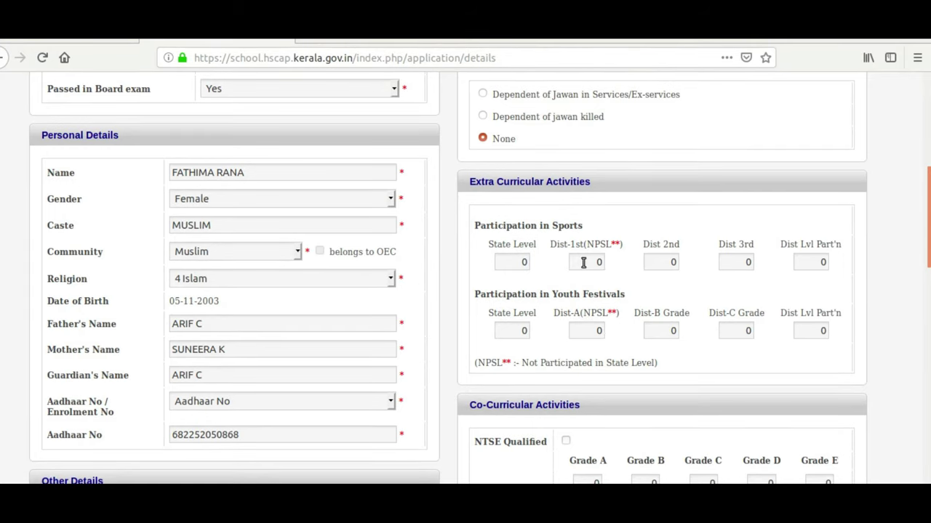
scroll(583, 268, down, 2)
scroll(582, 267, down, 2)
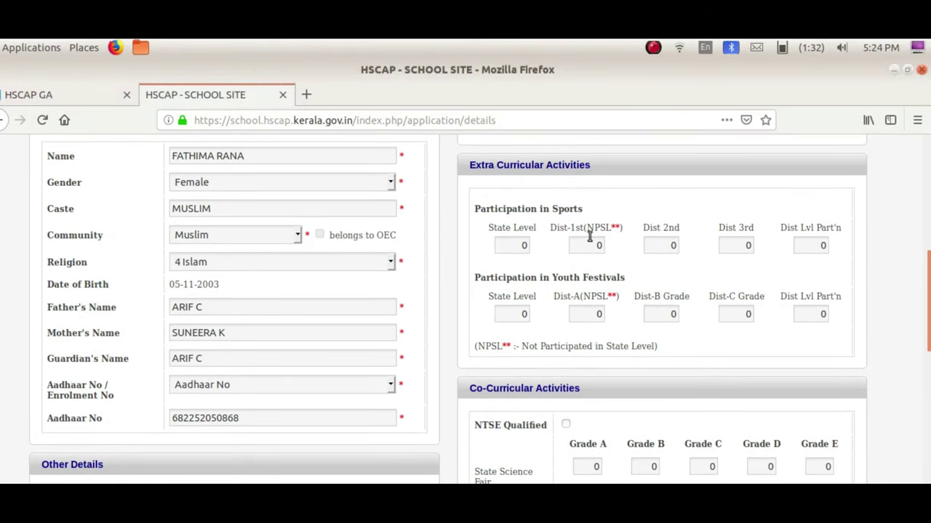
click(594, 243)
text(0)
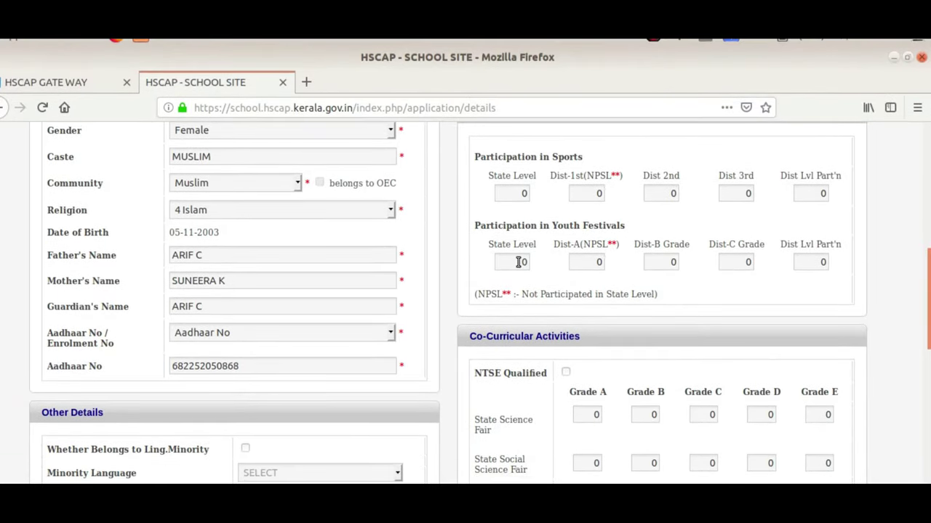
Step: Set the State Level and Dist-A (NPSL) counts for participation in youth festivals to 0
click(523, 263)
text(0)
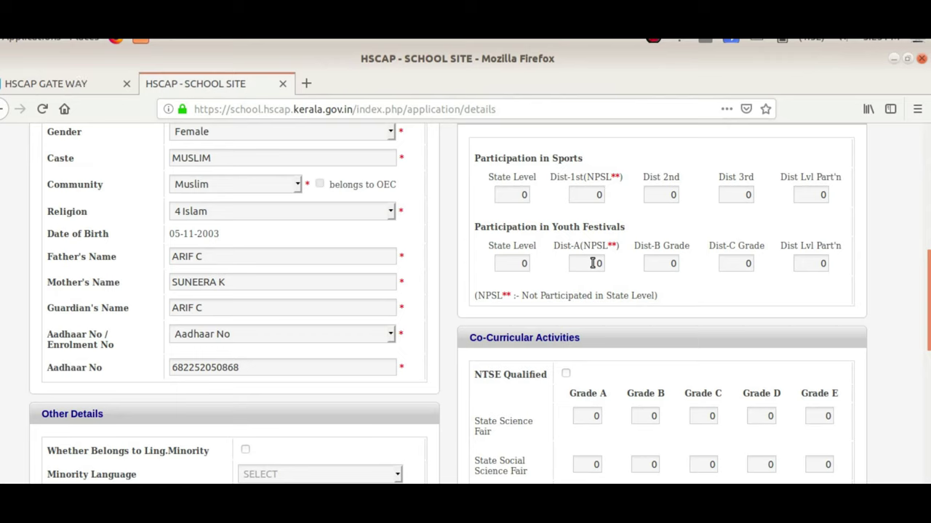
click(597, 264)
key(BackSpace)
text(0)
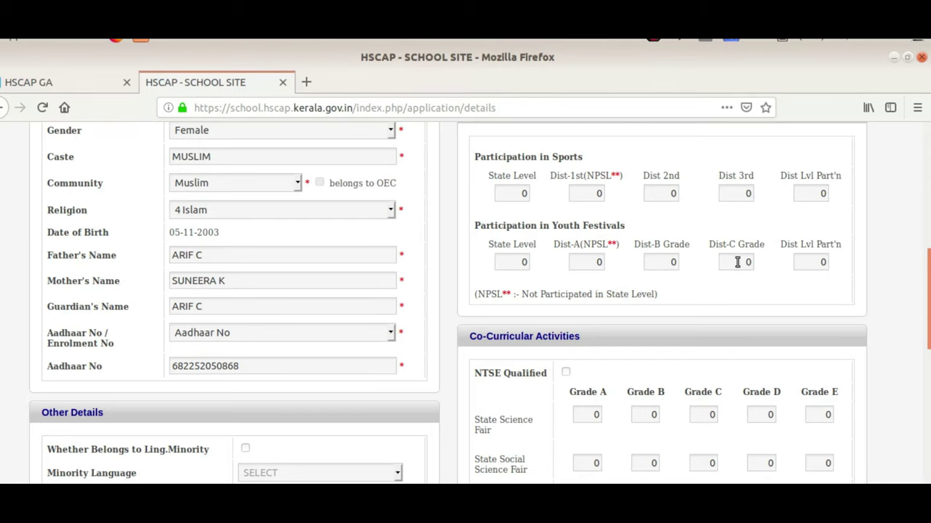
Step: Examine the extra-curricular and co-curricular activities, including NTSE qualification, state fair grades, club memberships and Scout/Guides participation
scroll(738, 263, down, 3)
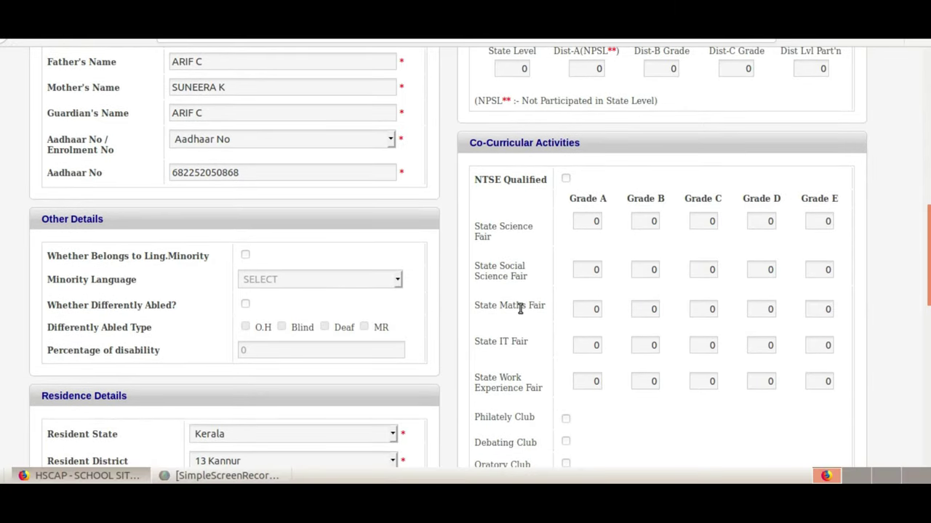
scroll(519, 150, up, 3)
scroll(520, 235, up, 4)
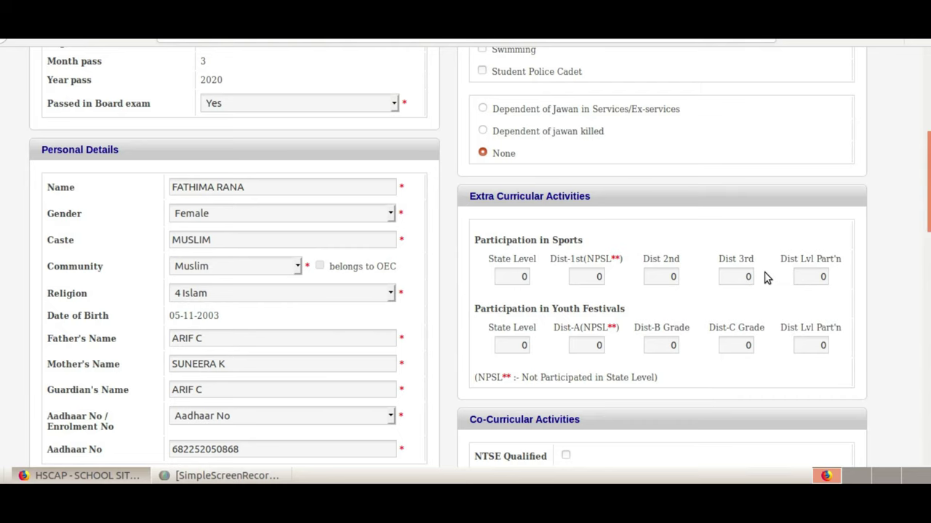
scroll(768, 276, down, 5)
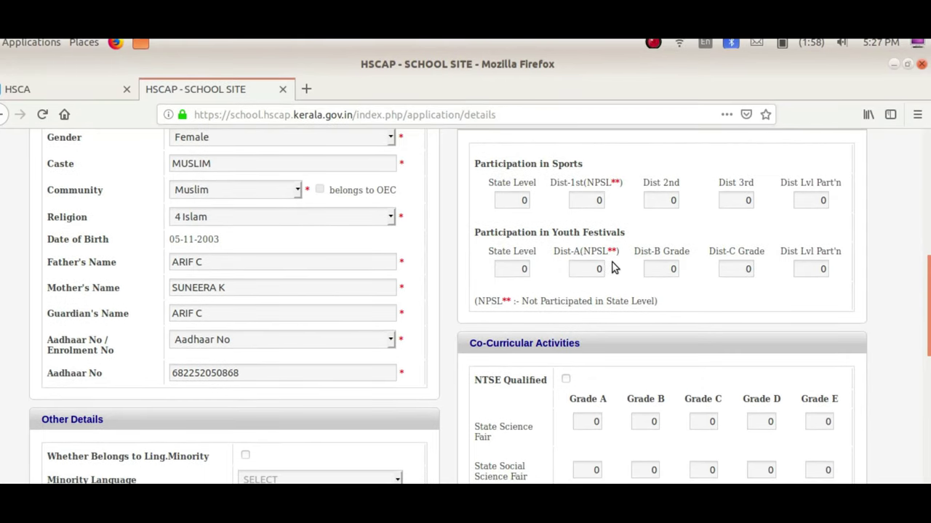
scroll(612, 262, down, 3)
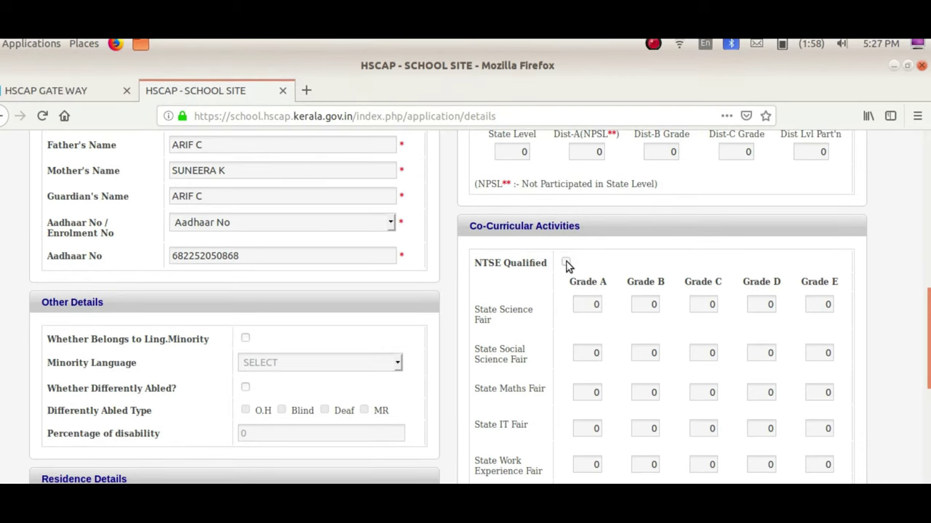
scroll(519, 247, down, 2)
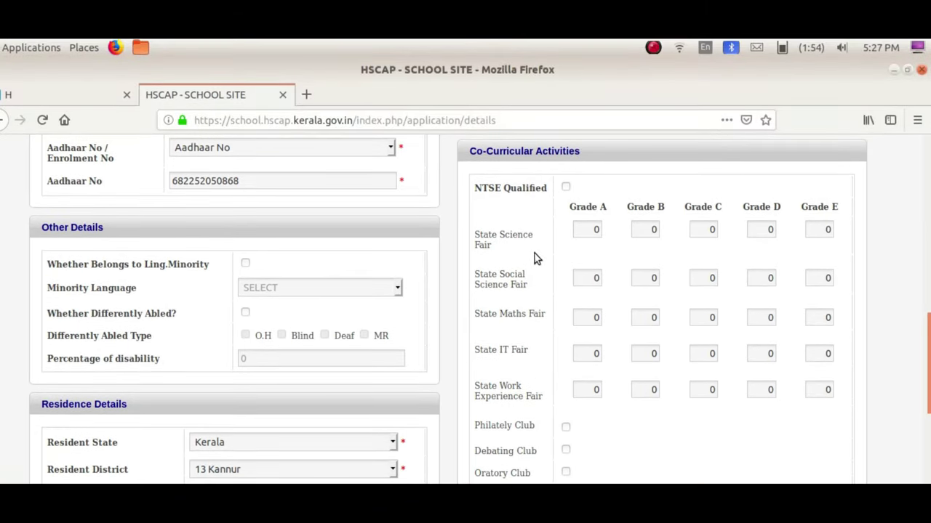
click(590, 140)
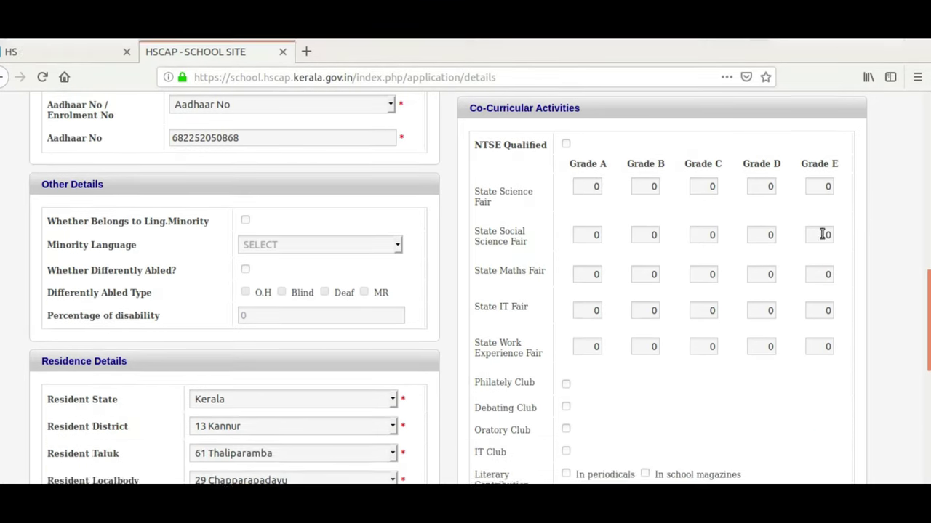
scroll(636, 309, down, 2)
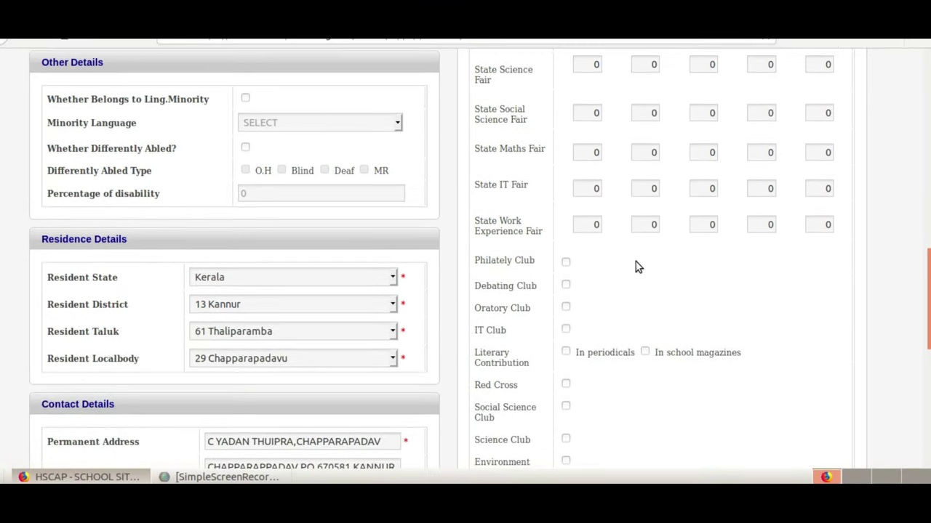
scroll(599, 258, down, 1)
scroll(601, 263, down, 4)
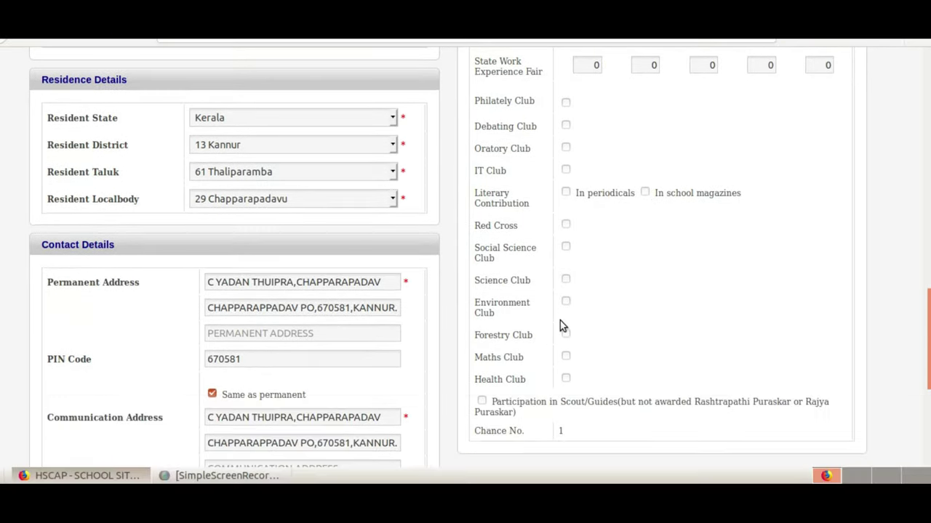
scroll(561, 418, down, 2)
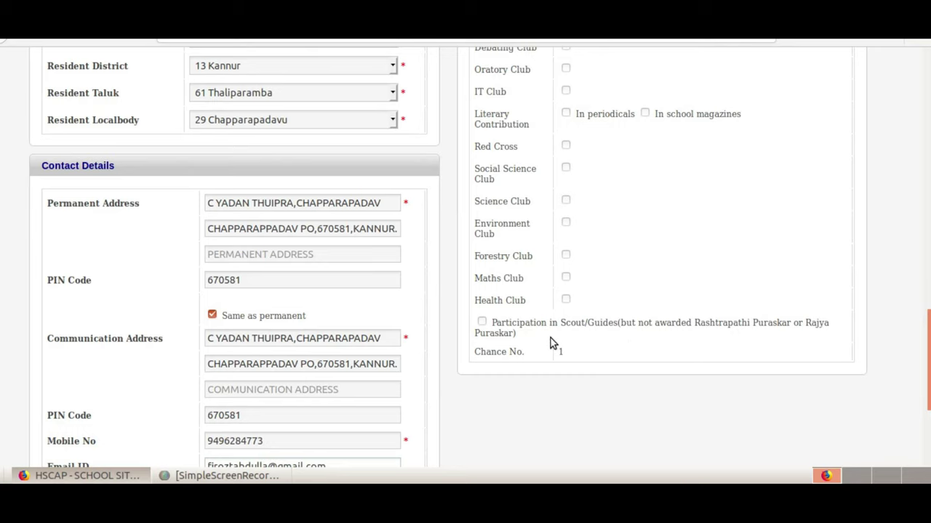
Step: Go over the whole bonus point side of the form again, from the NCC and swimming options down to the chance number
scroll(566, 232, up, 15)
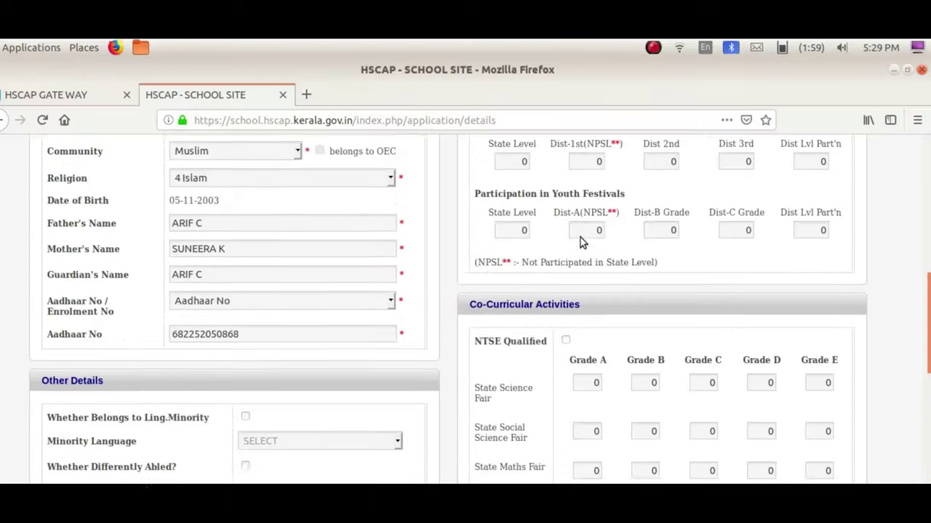
scroll(582, 244, up, 3)
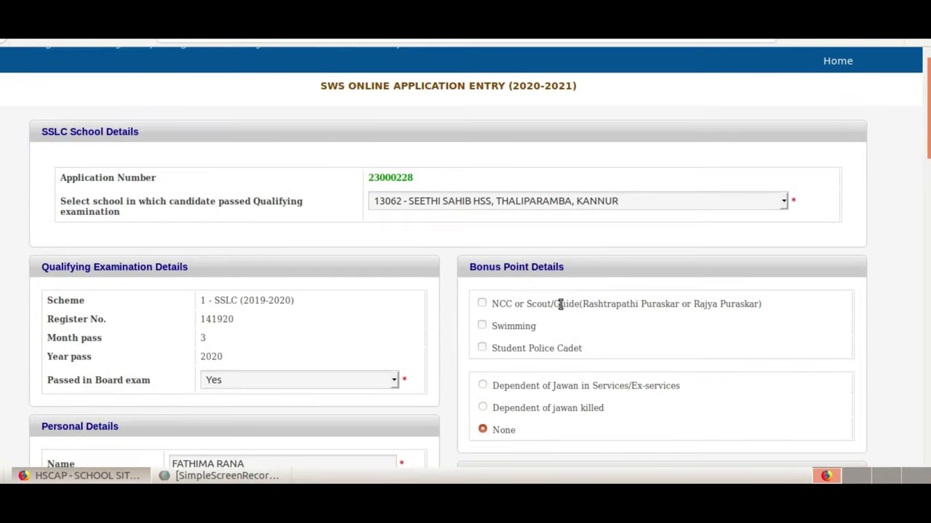
scroll(557, 303, down, 4)
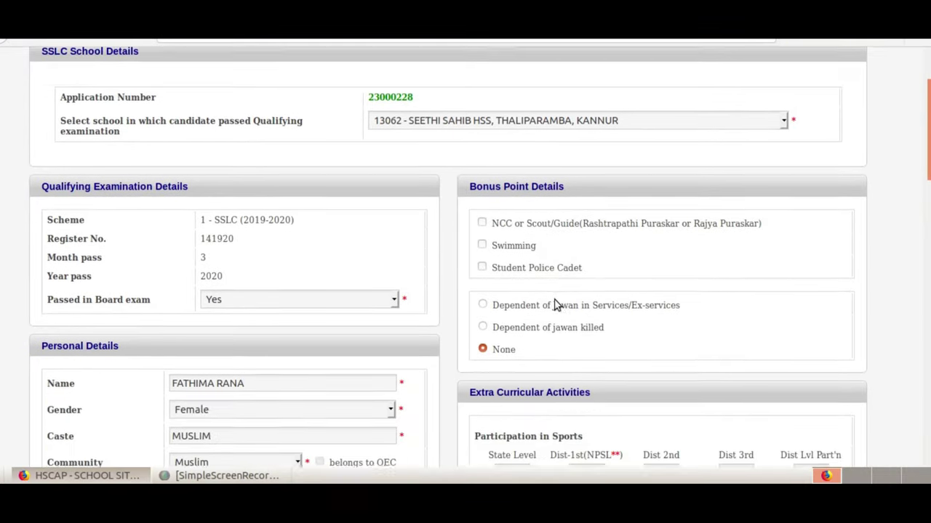
scroll(660, 275, down, 15)
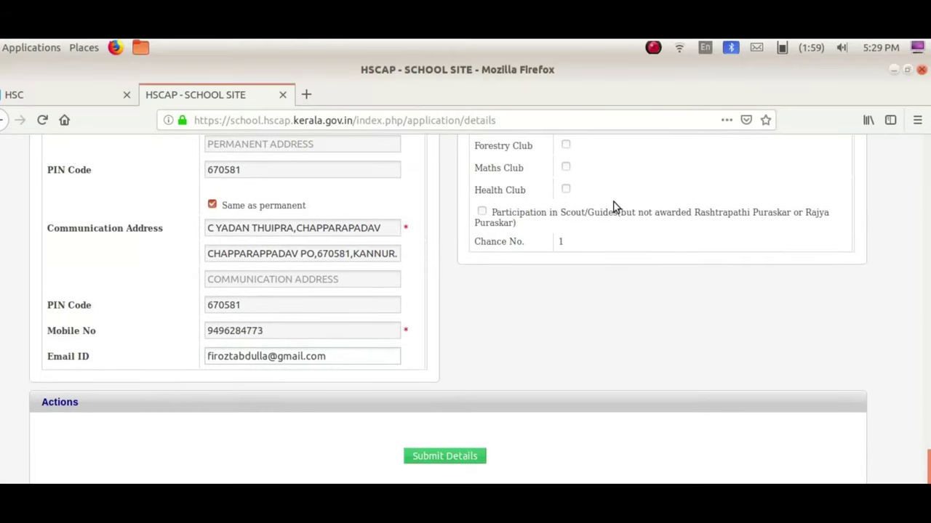
scroll(613, 208, up, 12)
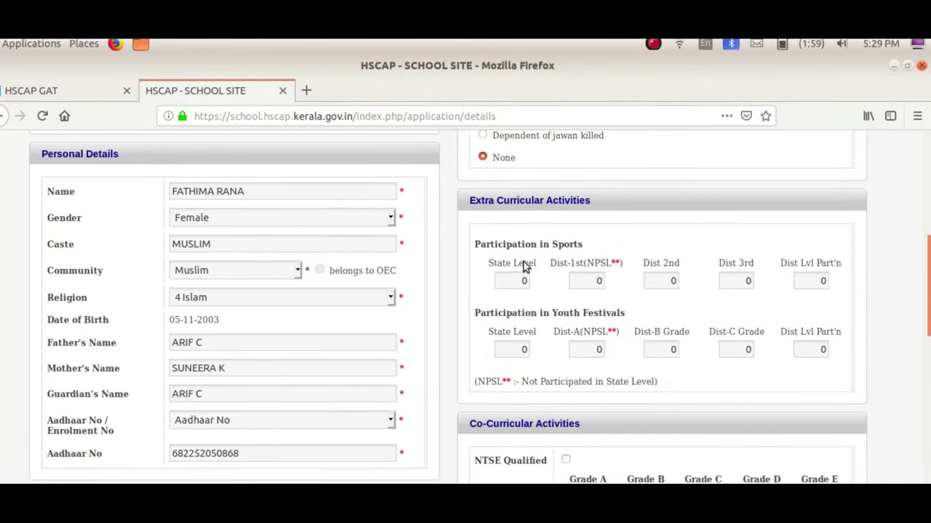
scroll(608, 347, down, 1)
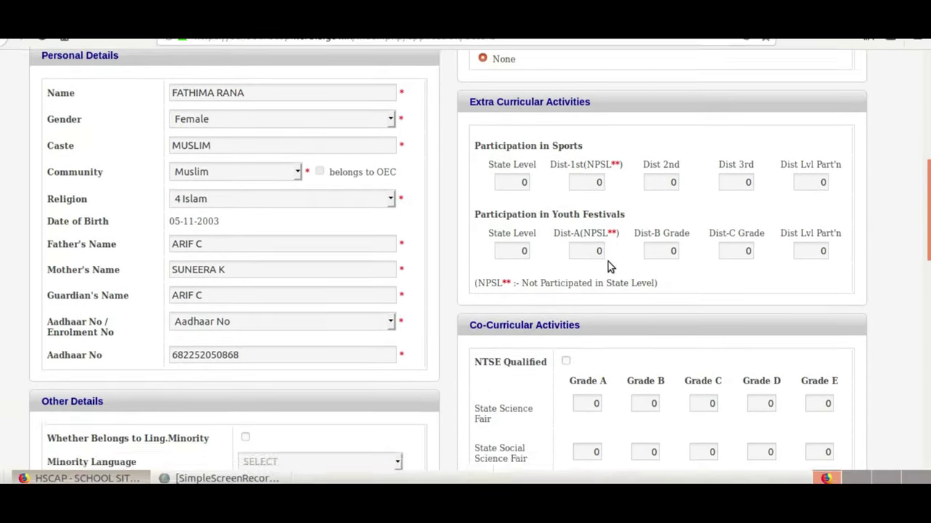
scroll(608, 262, down, 2)
scroll(576, 327, down, 2)
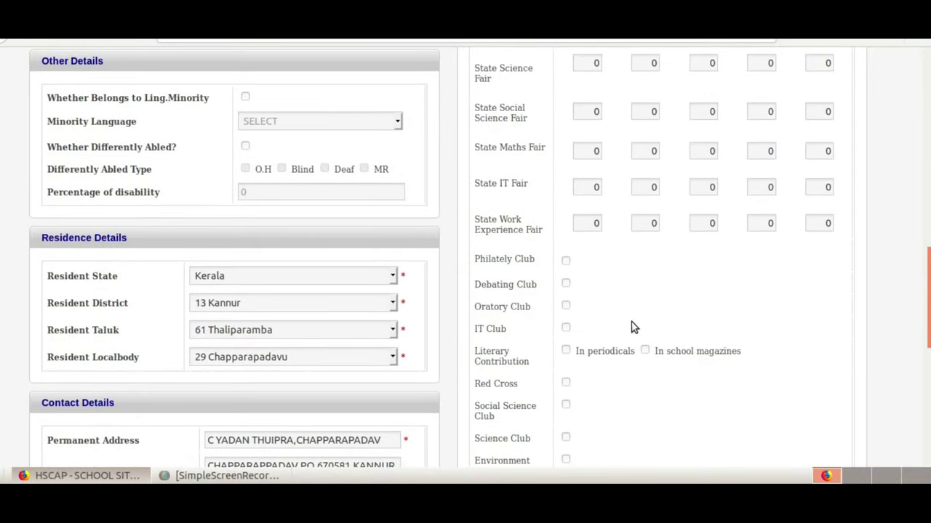
scroll(631, 327, down, 4)
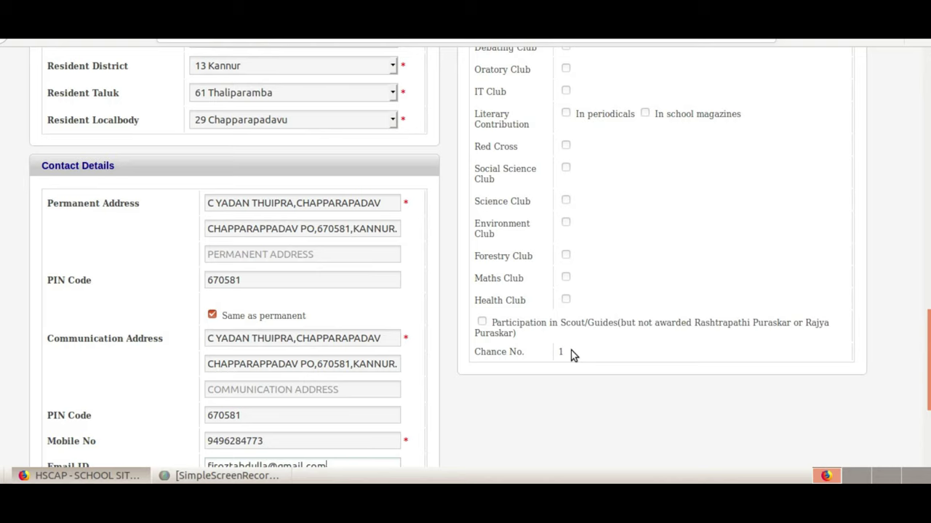
scroll(571, 278, down, 3)
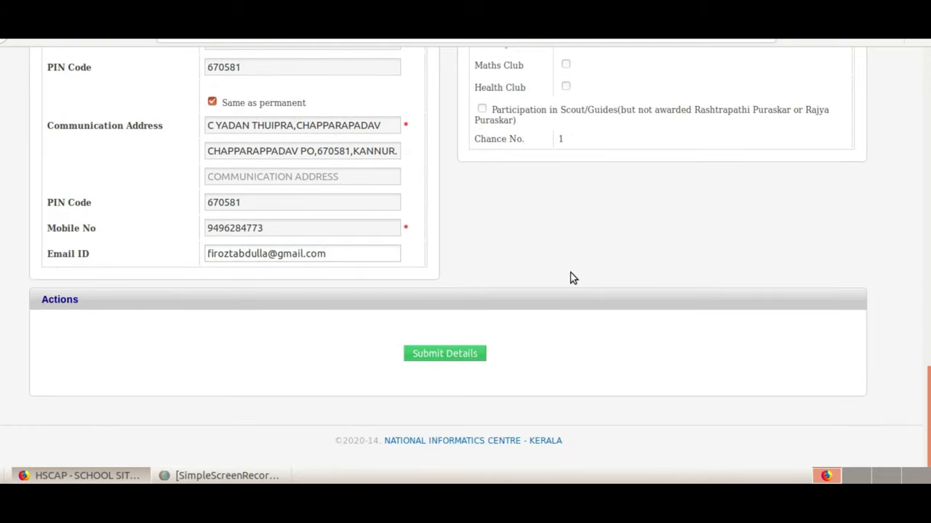
Step: Check the qualifying examination, personal, residence and contact details entered in the application
scroll(486, 266, up, 3)
scroll(485, 264, up, 8)
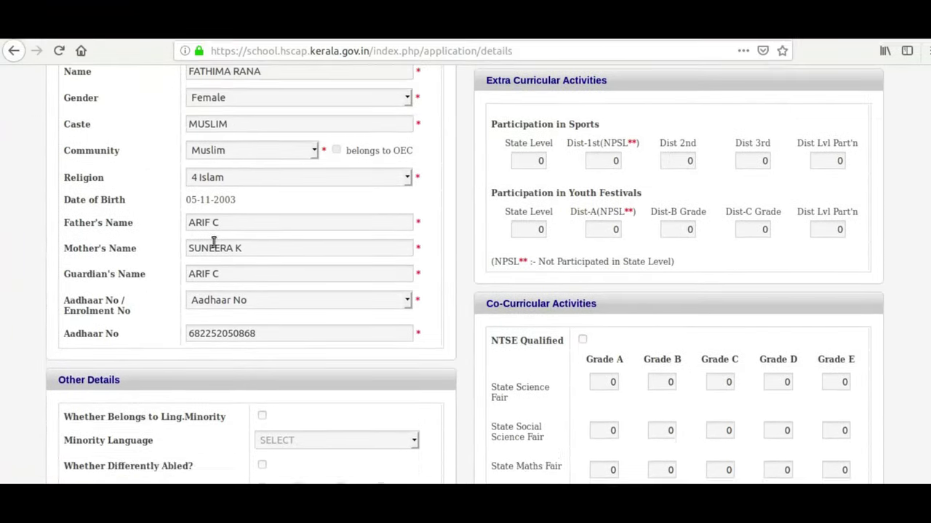
scroll(327, 255, up, 2)
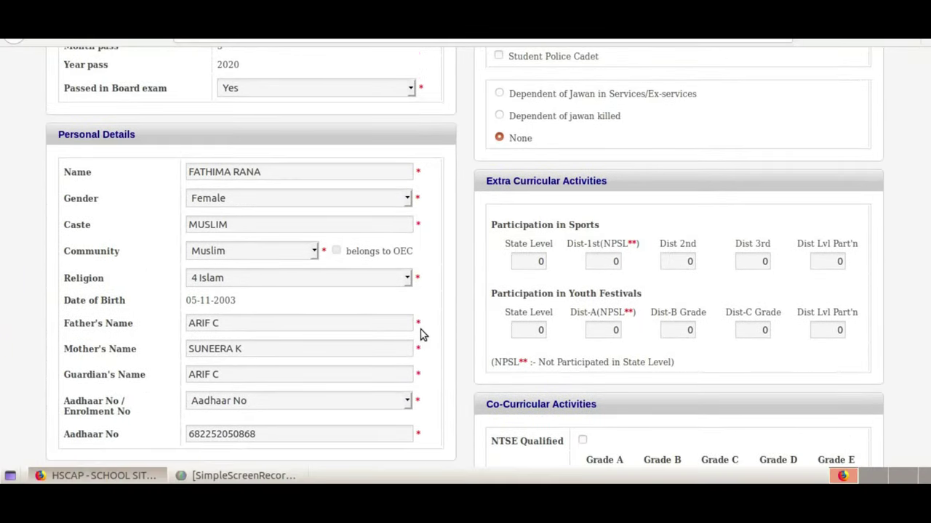
scroll(291, 251, up, 2)
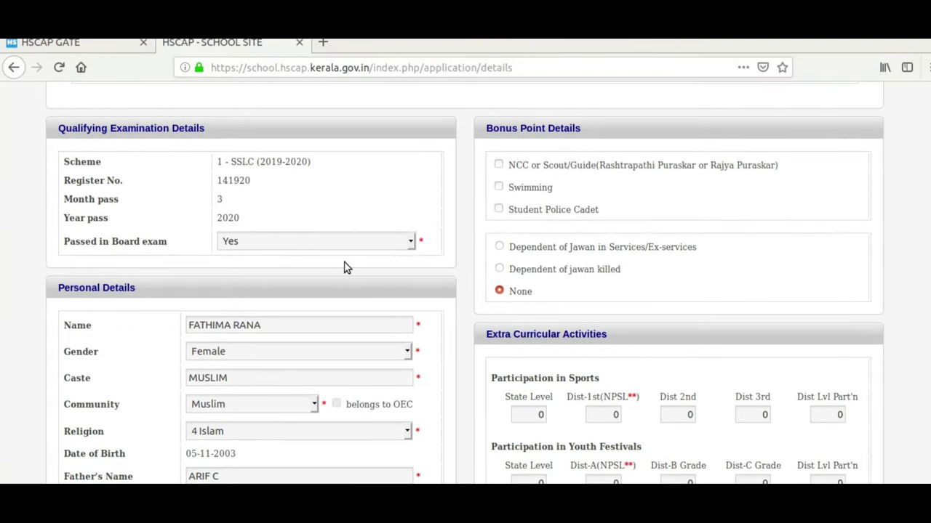
scroll(341, 283, down, 3)
scroll(255, 363, down, 2)
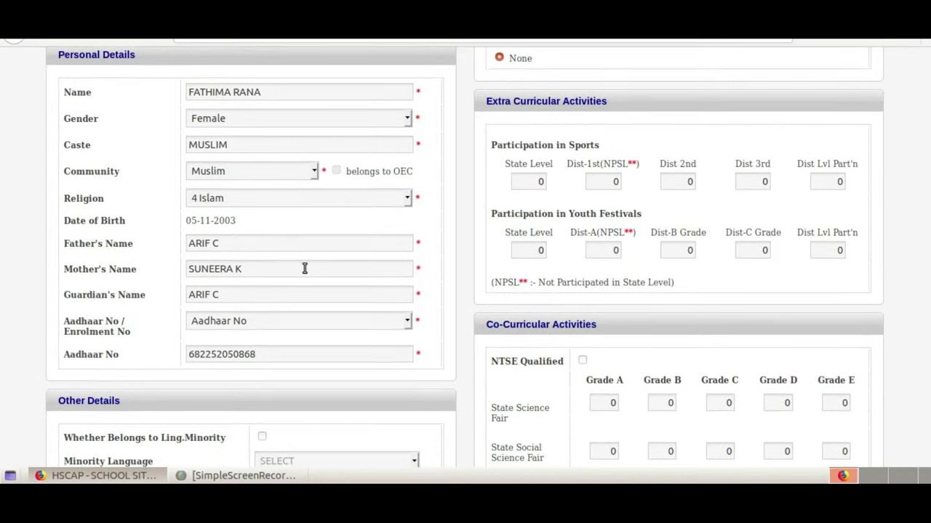
scroll(298, 265, down, 2)
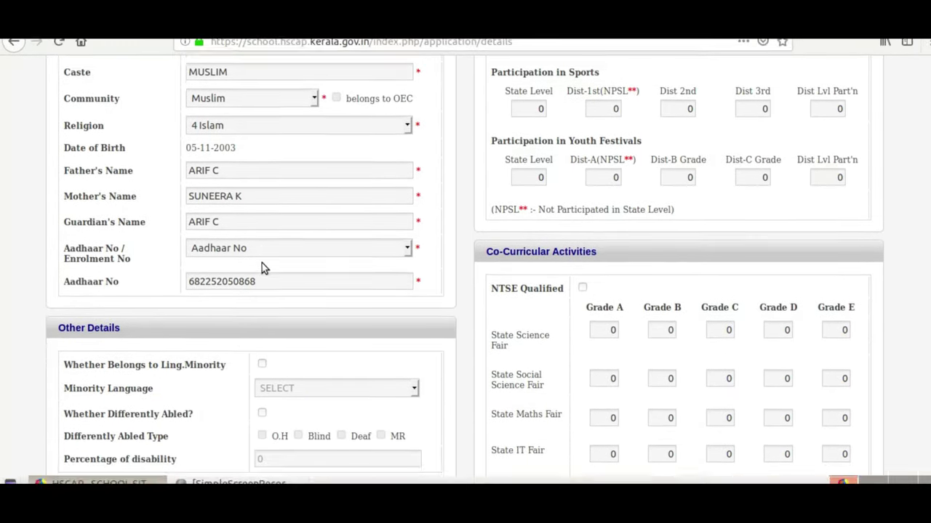
scroll(261, 263, down, 8)
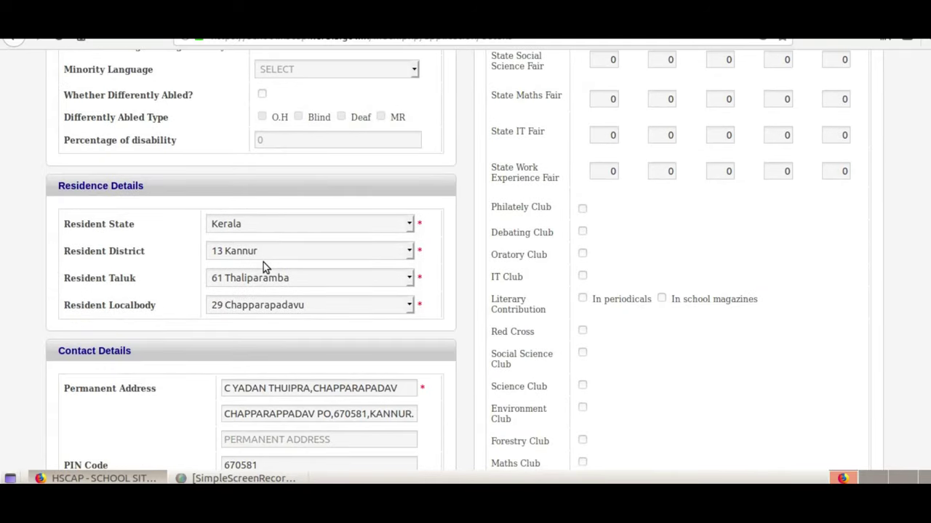
scroll(264, 263, down, 3)
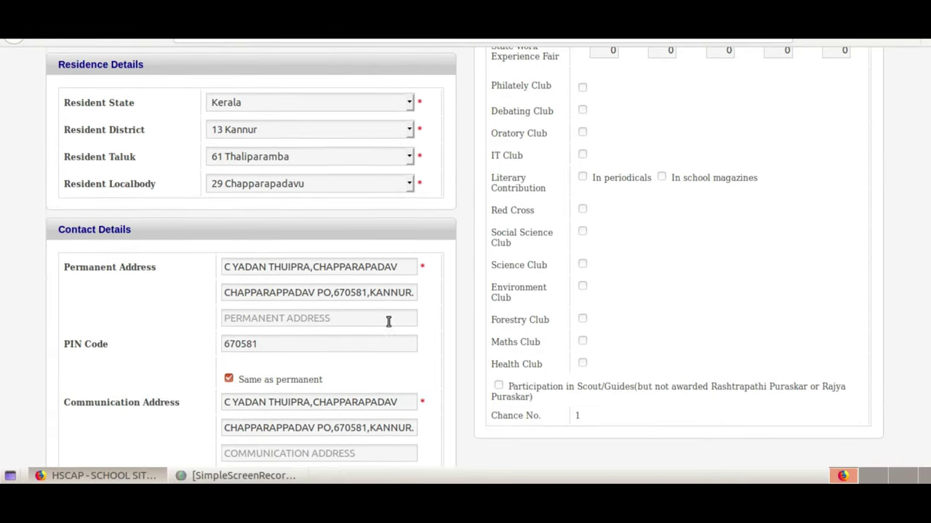
Step: Look over the contact, bonus point and activity entries once more and submit the candidate details
scroll(396, 318, down, 4)
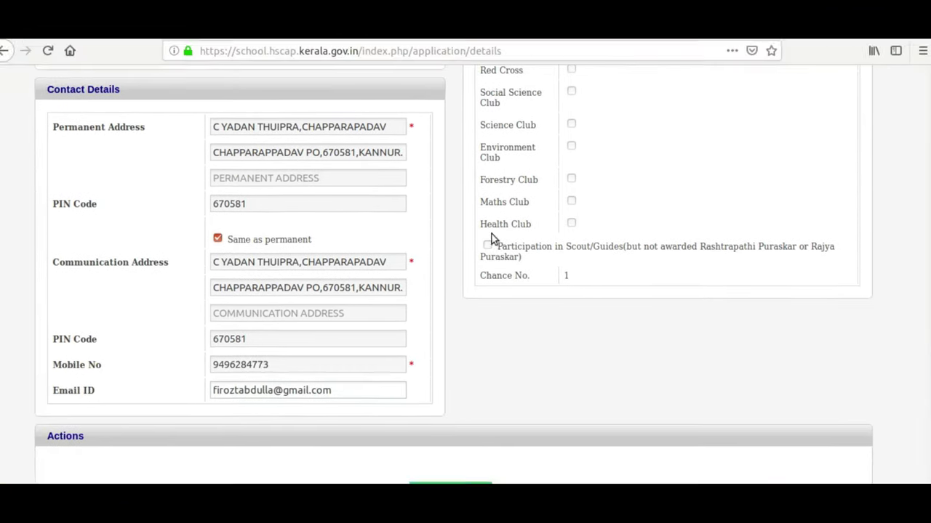
scroll(574, 267, up, 6)
scroll(582, 327, up, 6)
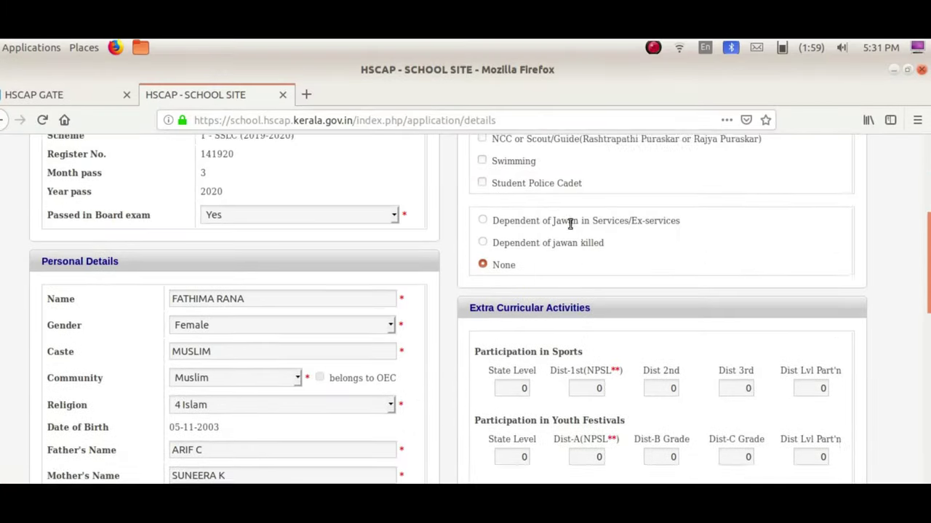
scroll(571, 224, up, 2)
scroll(502, 386, down, 14)
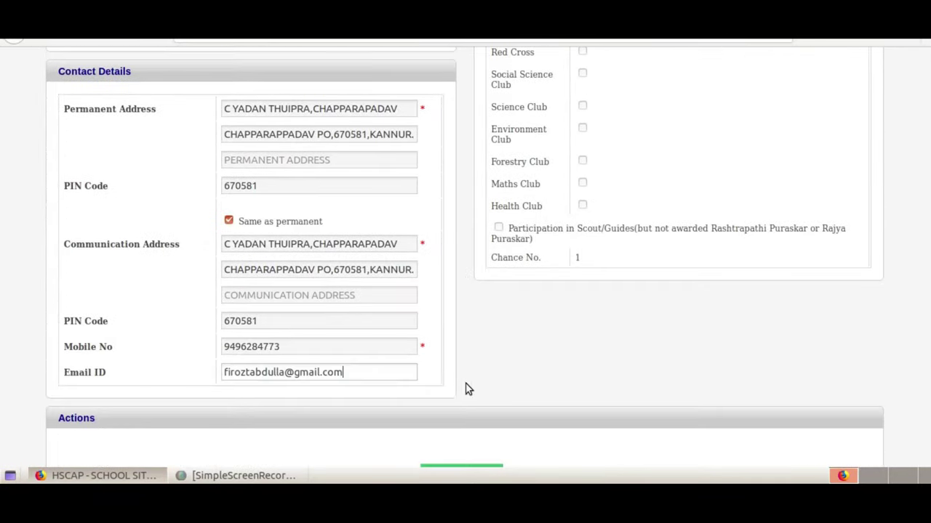
scroll(450, 390, down, 3)
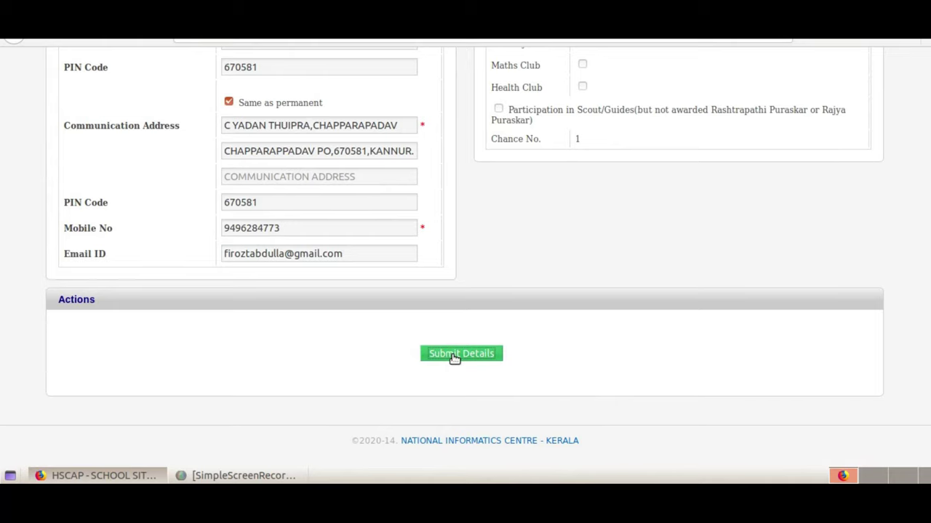
click(454, 356)
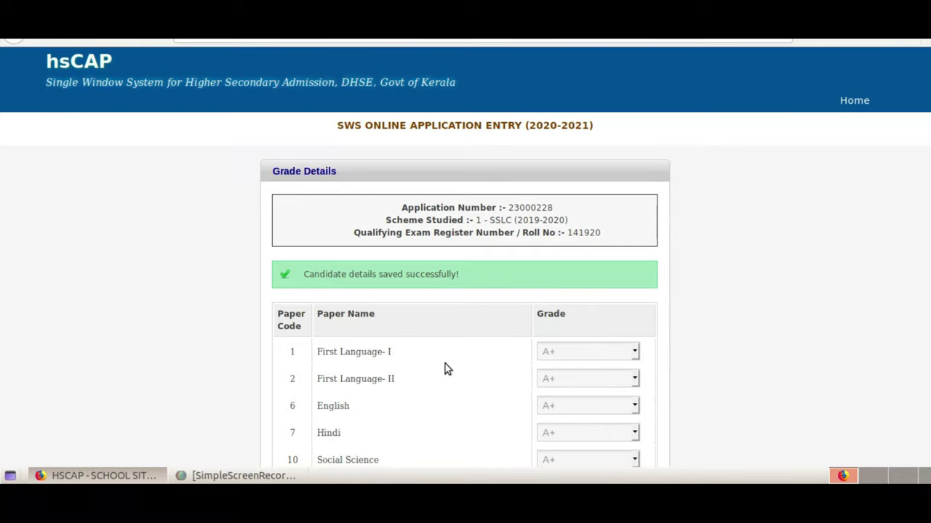
Step: Check the grades listed for all papers from First Language-I to Information Technology and submit them
scroll(445, 363, down, 3)
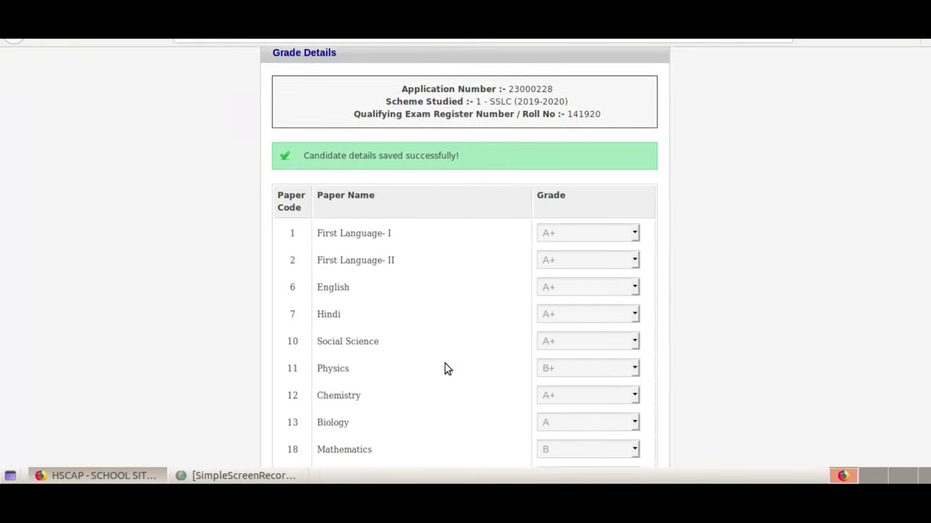
scroll(445, 368, down, 2)
scroll(445, 367, up, 4)
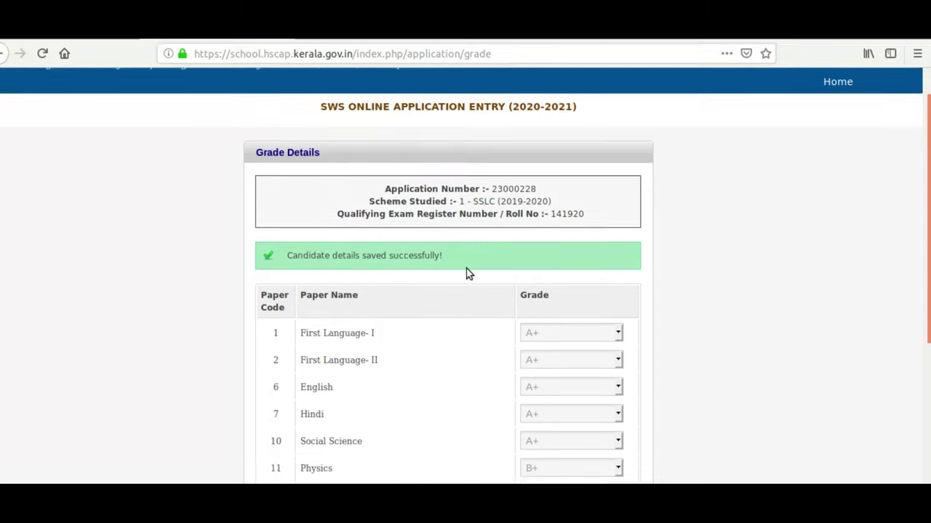
scroll(469, 268, down, 2)
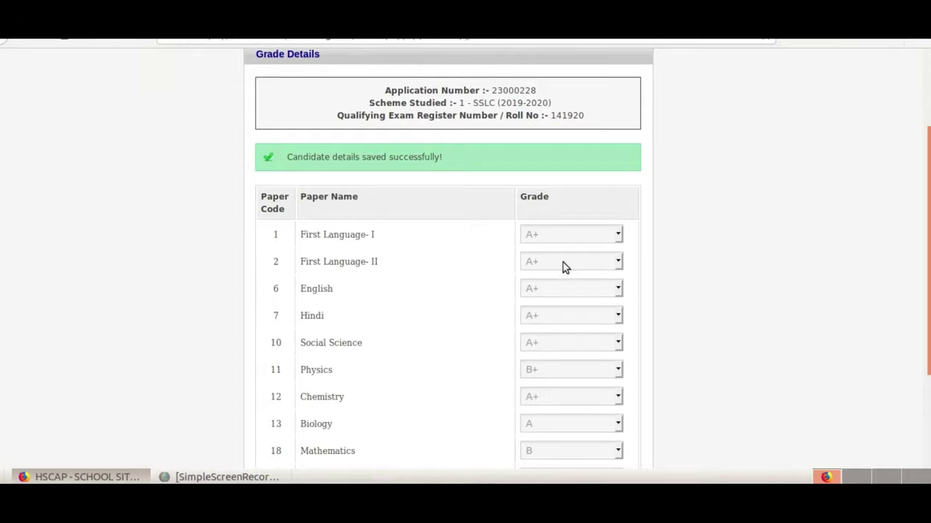
scroll(540, 287, down, 3)
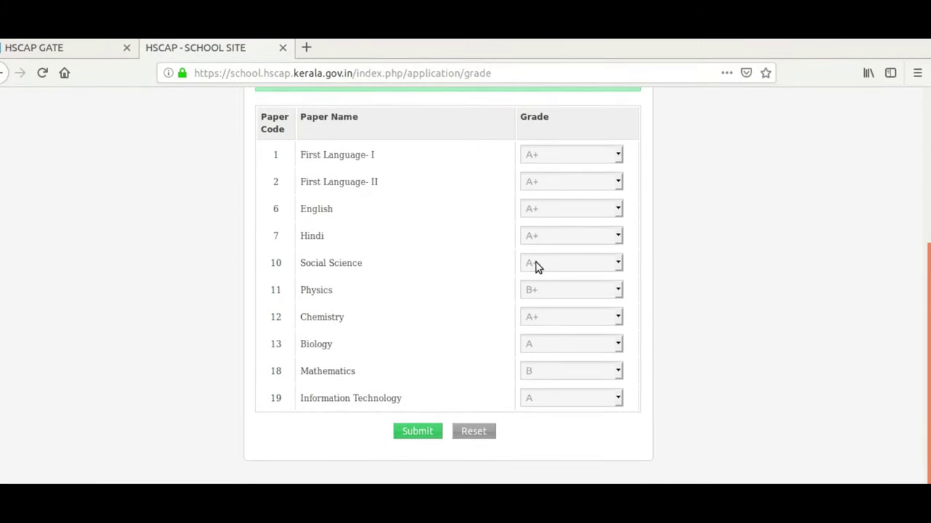
click(432, 431)
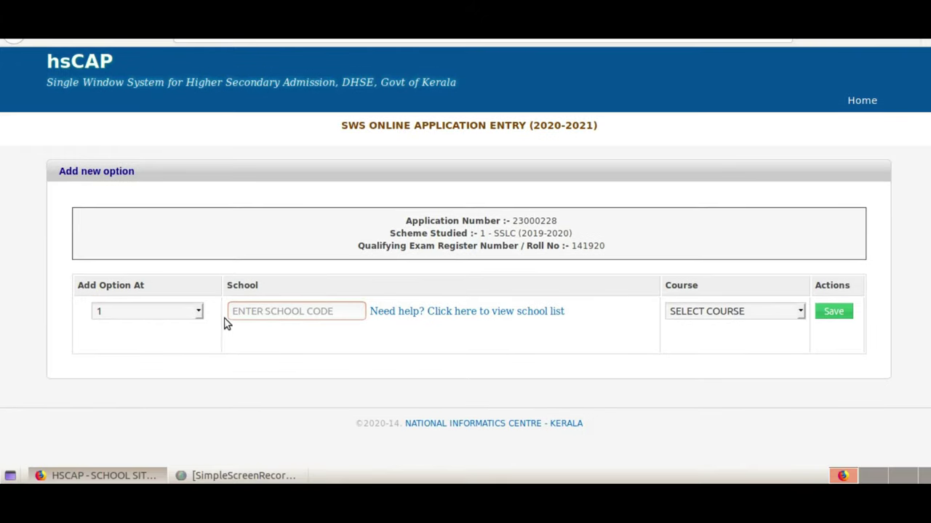
Step: Save school code 13150 with course 1 (Physics, Chemistry, Biology, Mathematics) as option 1
click(250, 311)
text(131)
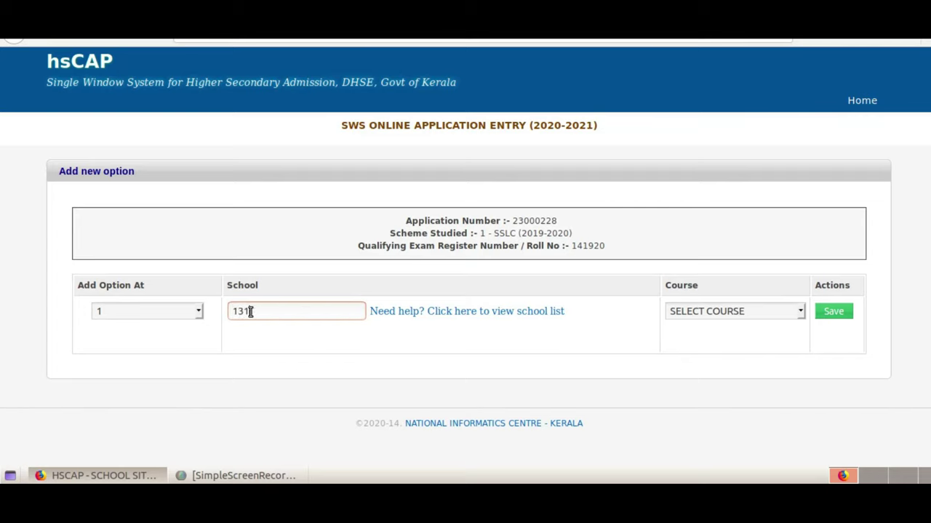
text(00)
key(Tab)
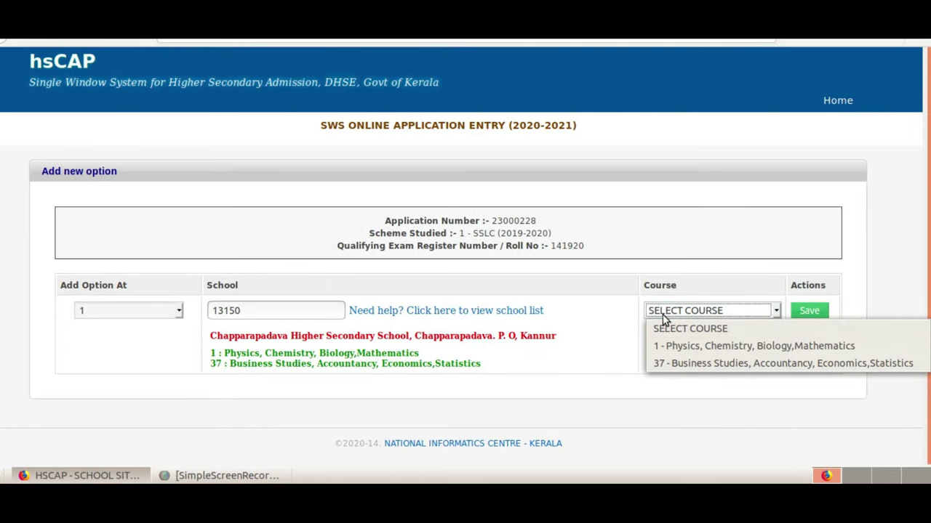
click(664, 347)
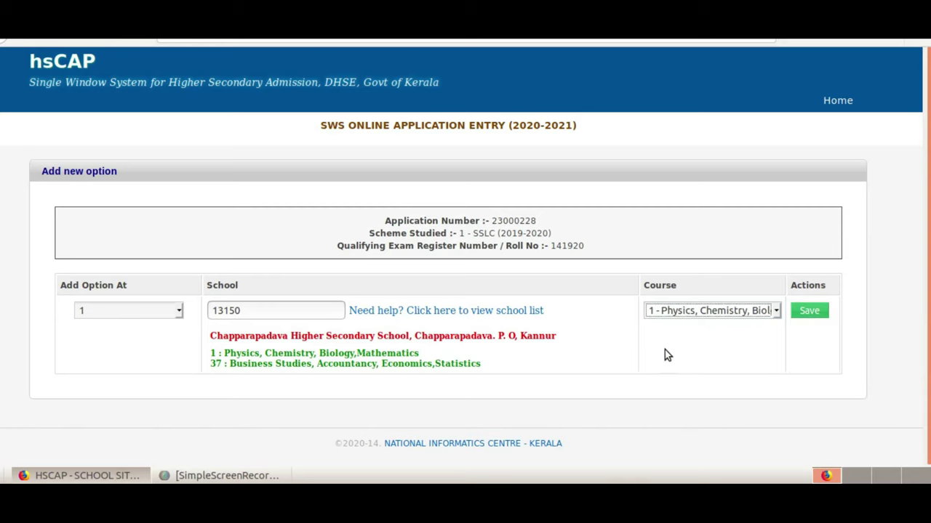
click(812, 313)
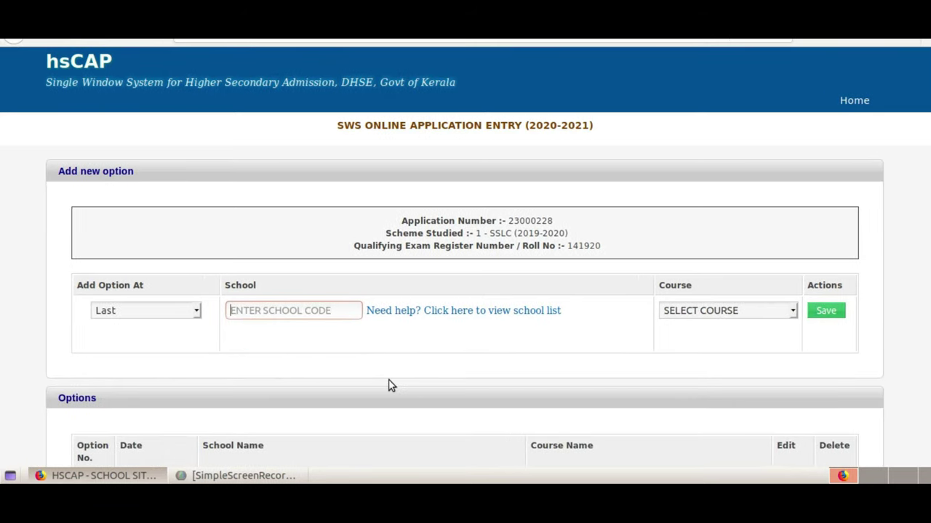
Step: Add school code 13062 with course 1 (Physics, Chemistry, Biology, Mathematics) as the last option
scroll(373, 383, down, 4)
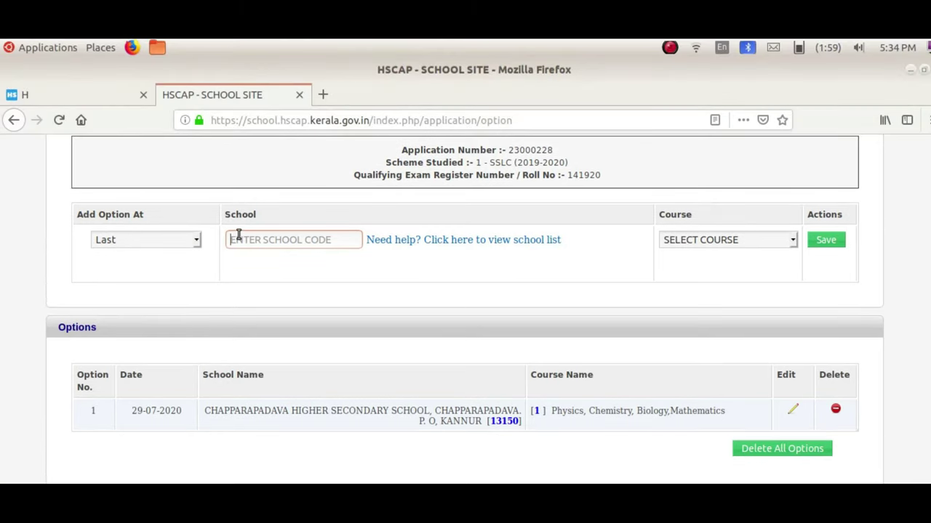
text(15062)
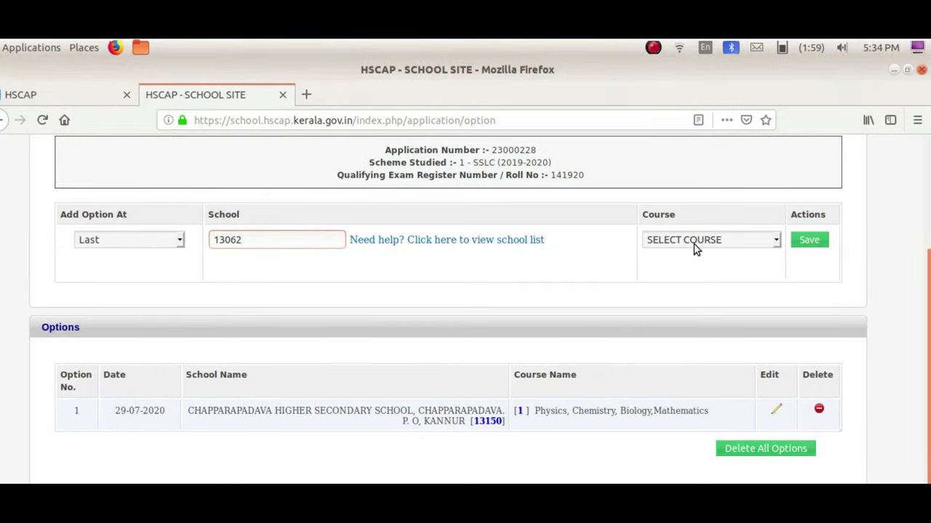
click(708, 240)
click(692, 239)
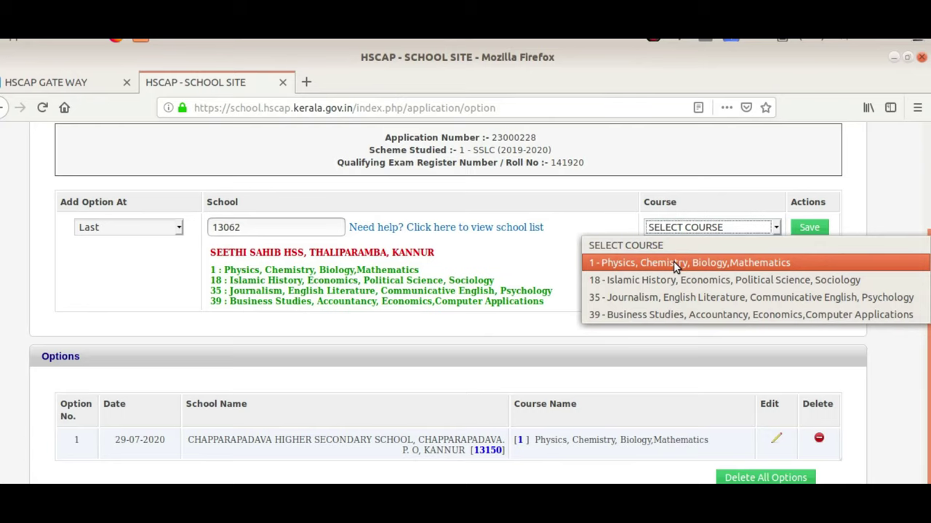
click(674, 262)
click(808, 245)
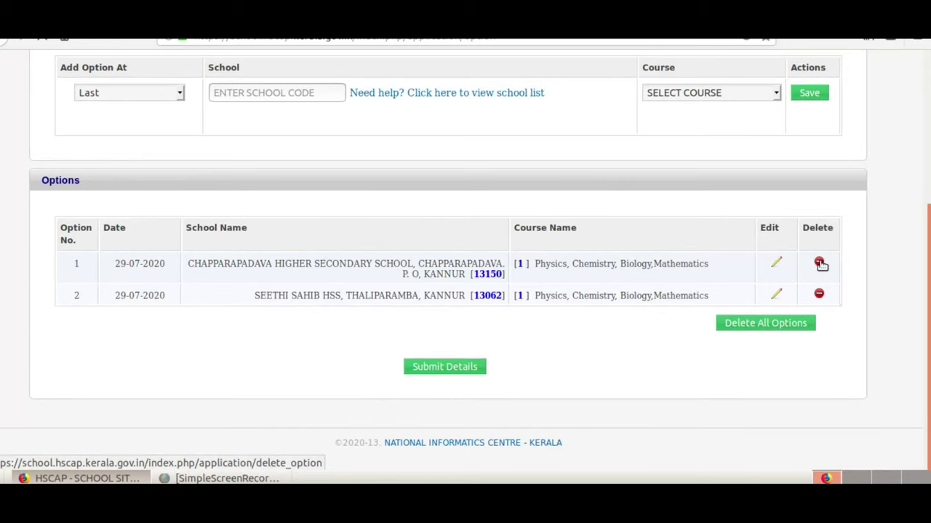
click(820, 264)
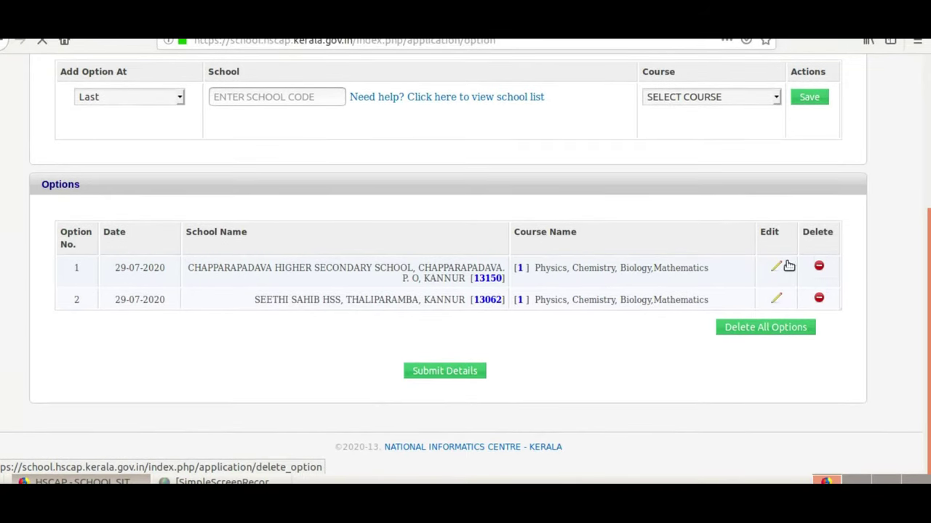
click(819, 264)
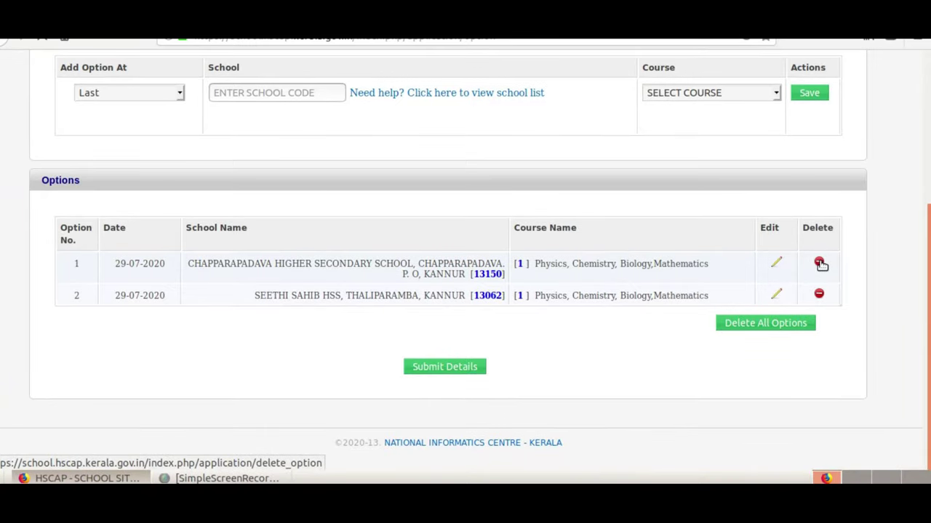
click(820, 265)
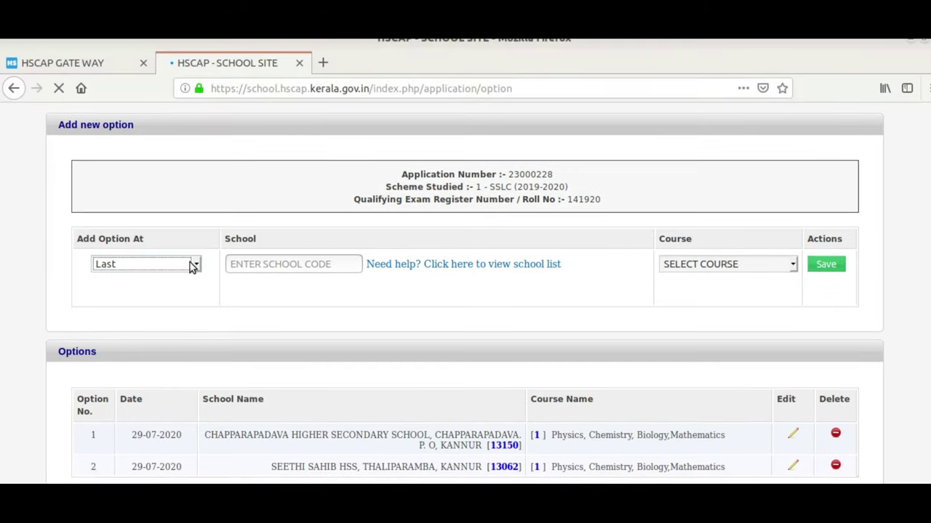
Step: Add school code 13164, Moothedath Higher Secondary School, with course 1 (Physics, Chemistry, Biology, Mathematics) at the last position
click(193, 209)
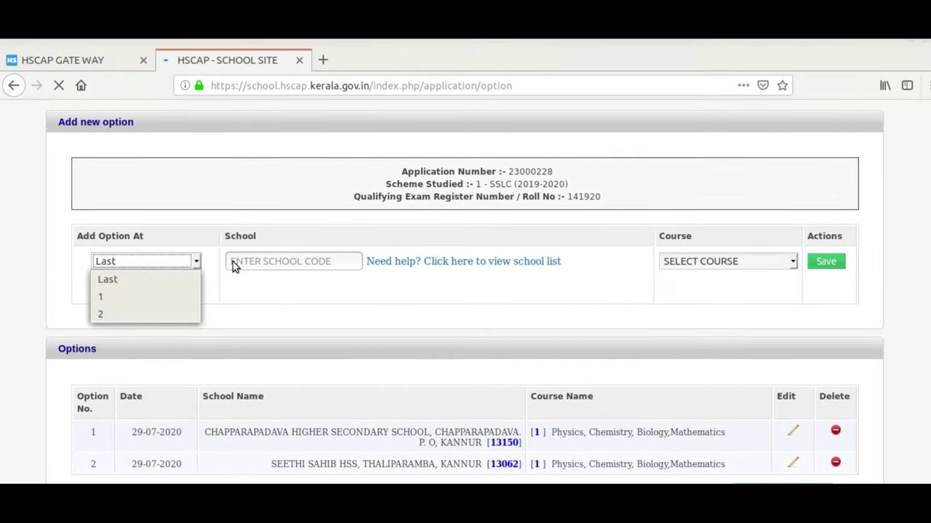
click(234, 218)
click(295, 262)
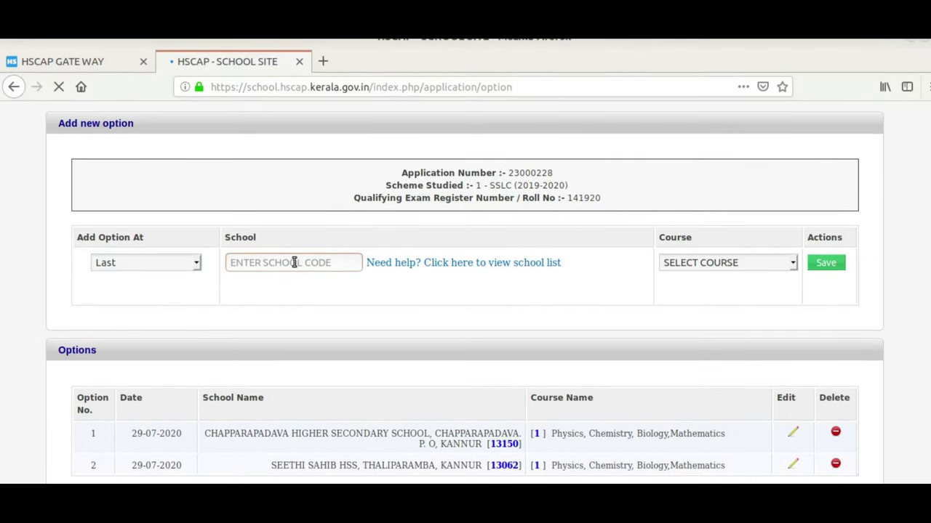
text(13164)
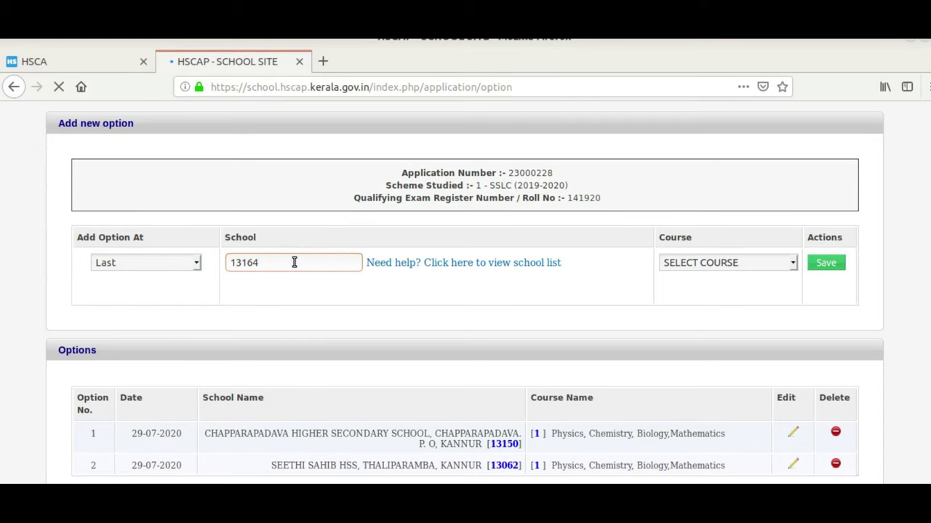
key(Tab)
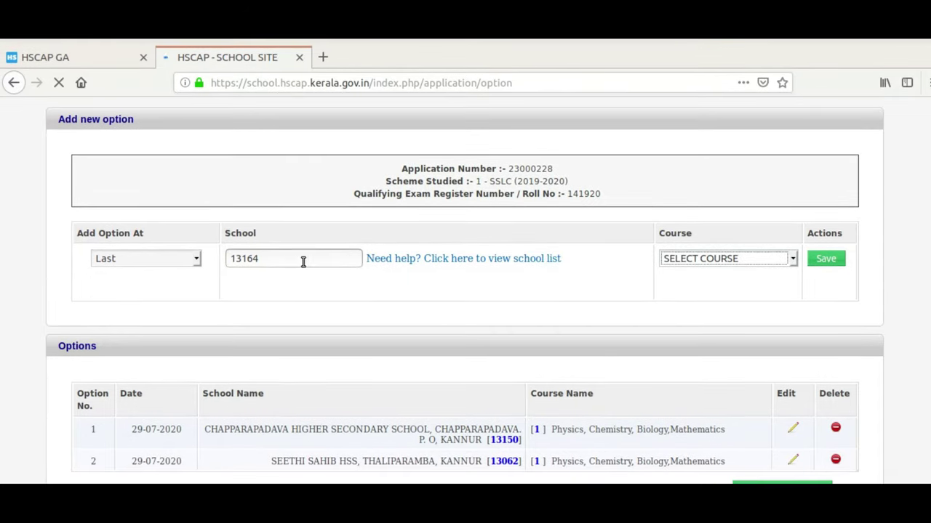
click(302, 263)
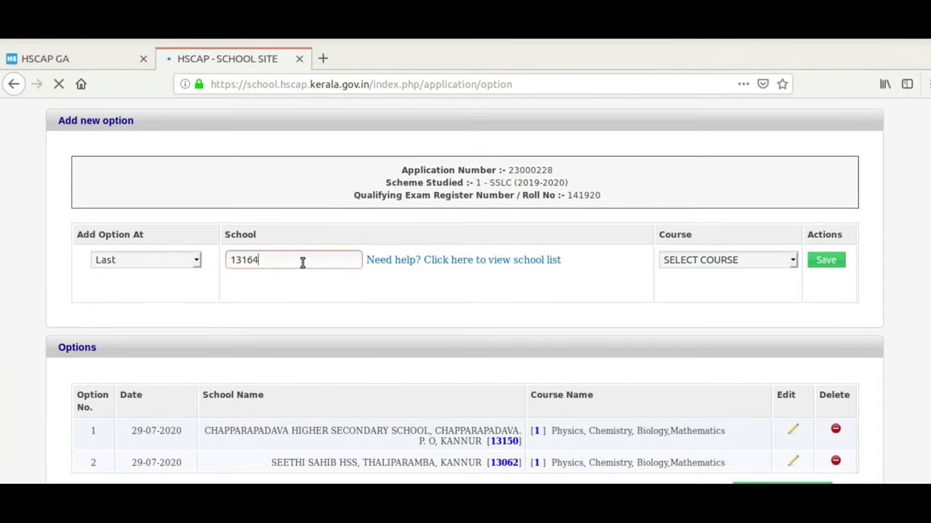
key(Tab)
scroll(436, 218, down, 3)
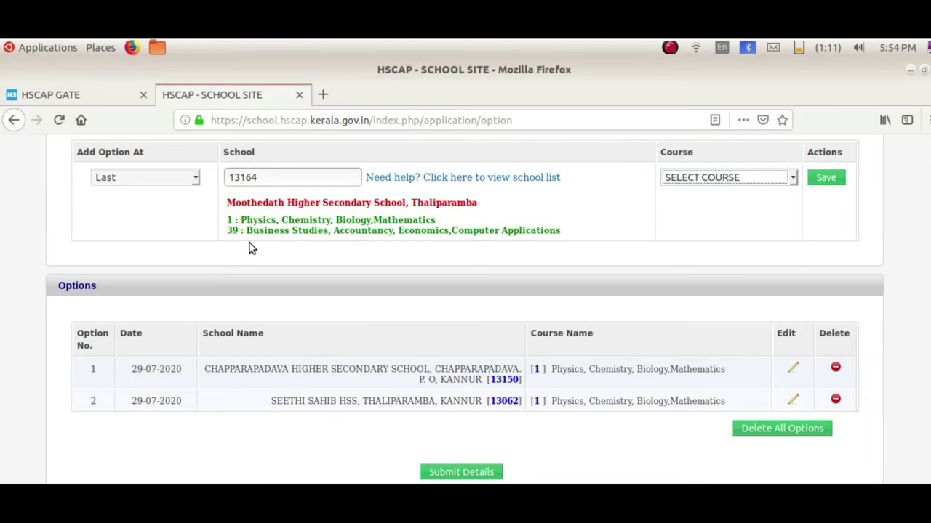
click(792, 177)
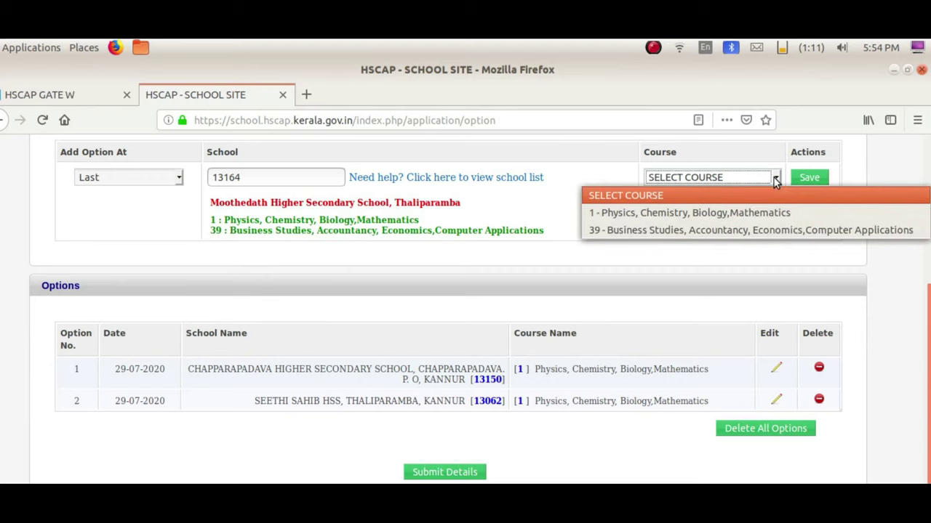
click(731, 216)
click(807, 180)
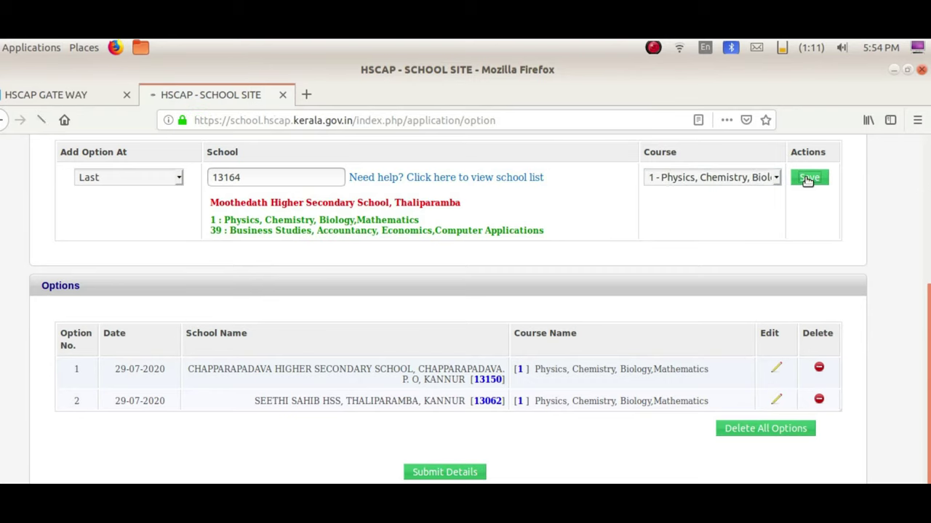
Step: Add school code 13028, Tagore Vidyanikethan GVHSS, with course 1 (Physics, Chemistry, Biology, Mathematics) at the last position
scroll(247, 295, down, 5)
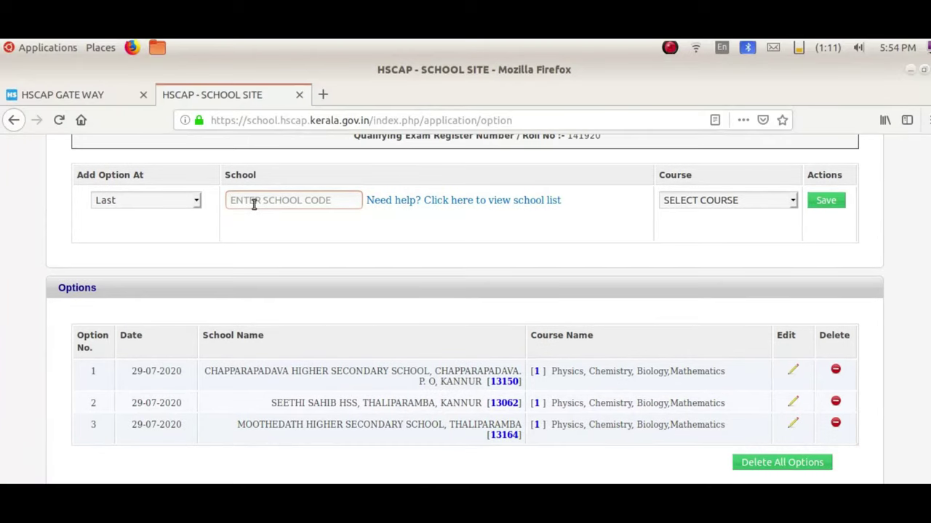
click(250, 201)
text(13078)
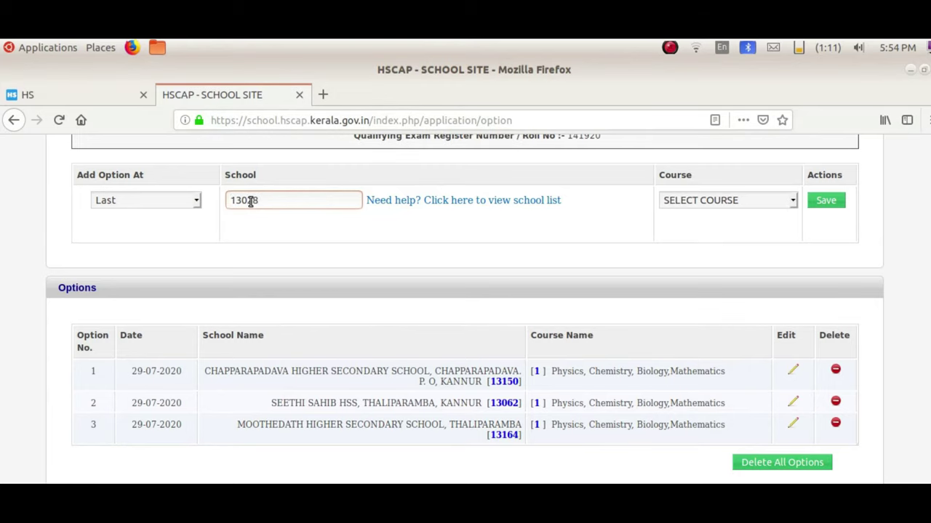
key(Tab)
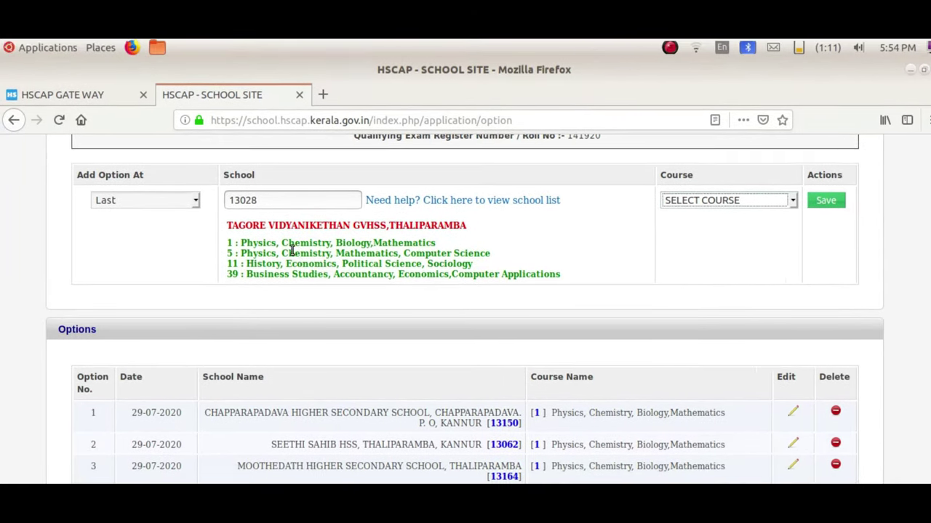
click(774, 201)
click(740, 234)
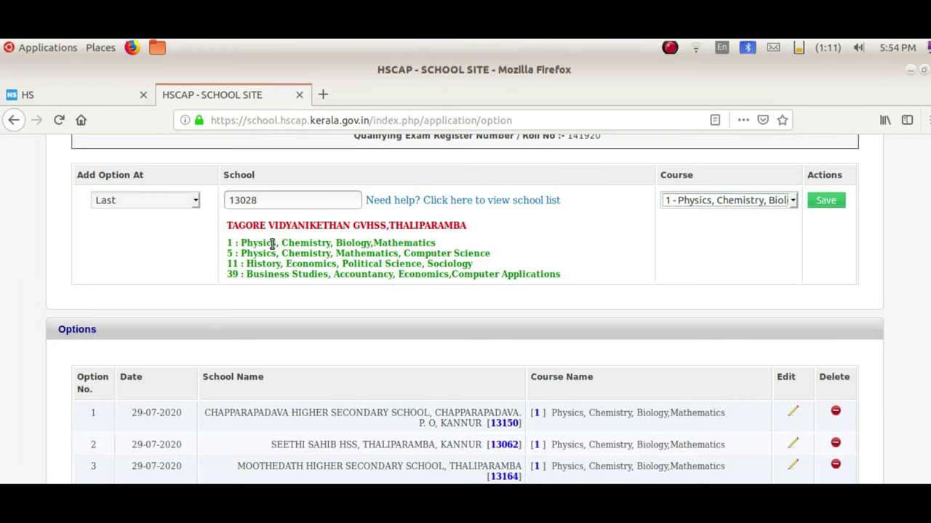
click(809, 201)
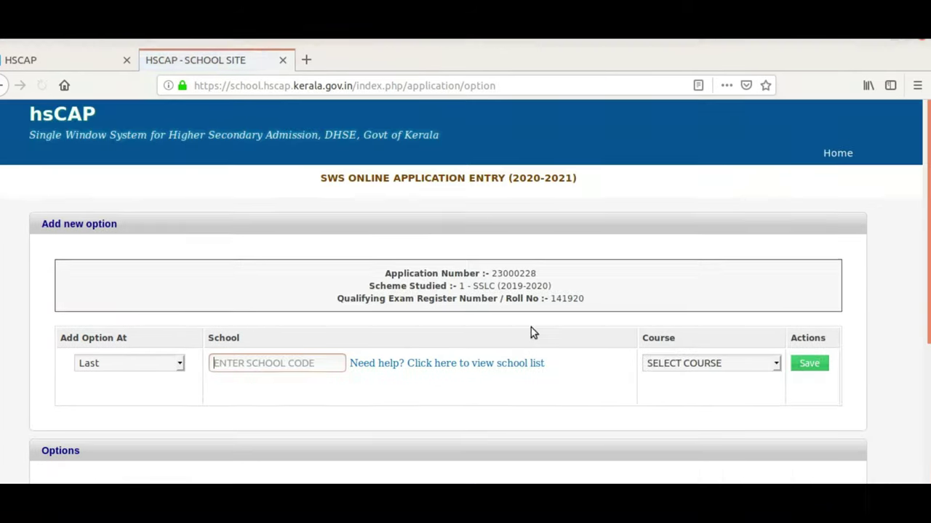
scroll(375, 365, down, 3)
scroll(283, 247, up, 4)
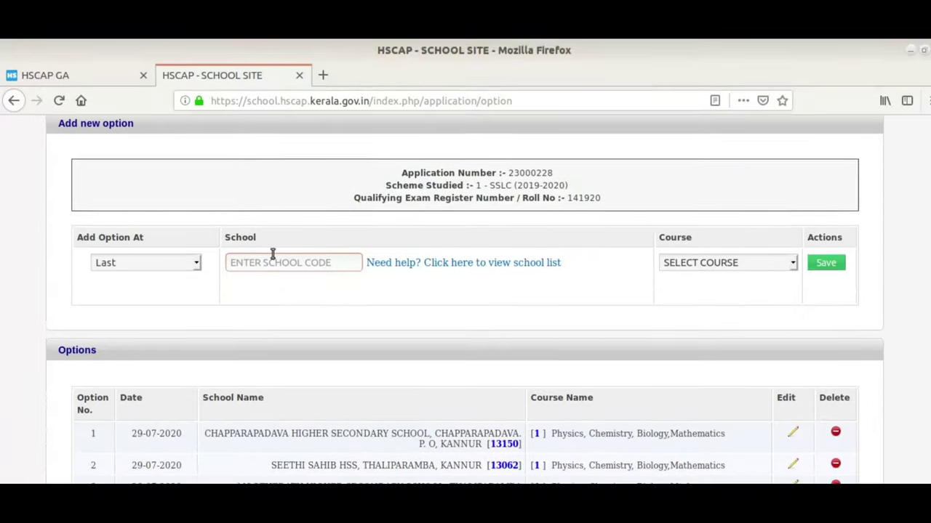
Step: Add school code 13170, Sir Syed HSS, with course 1 (Physics, Chemistry, Biology, Mathematics) at the last position
scroll(269, 280, down, 4)
scroll(247, 182, up, 4)
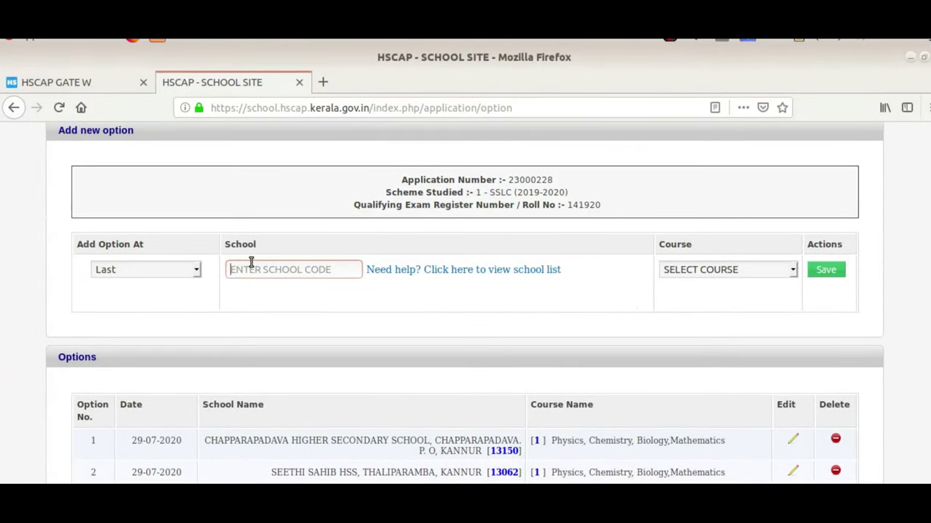
text(13170)
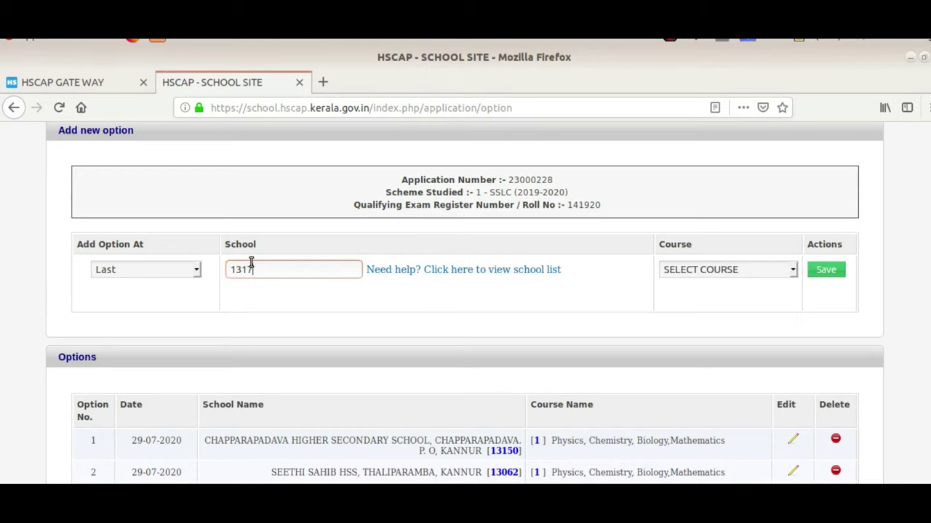
key(Tab)
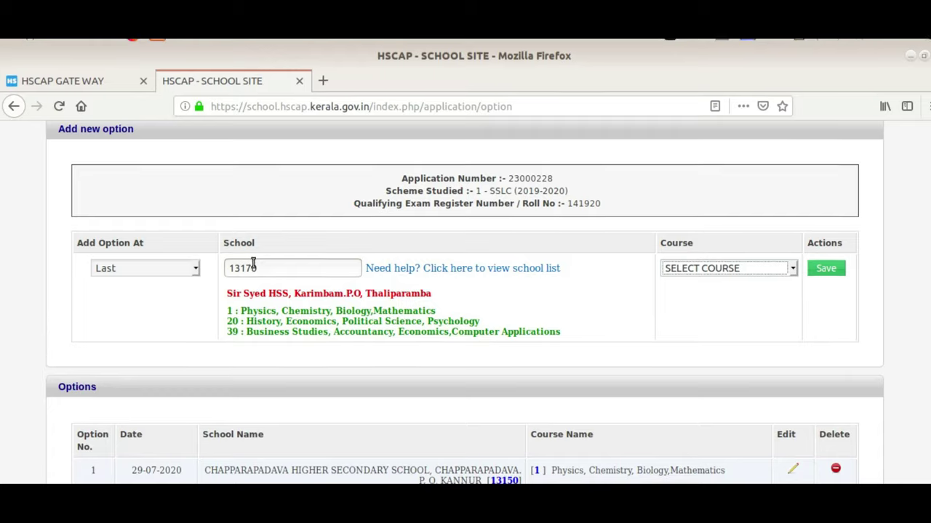
scroll(265, 283, down, 3)
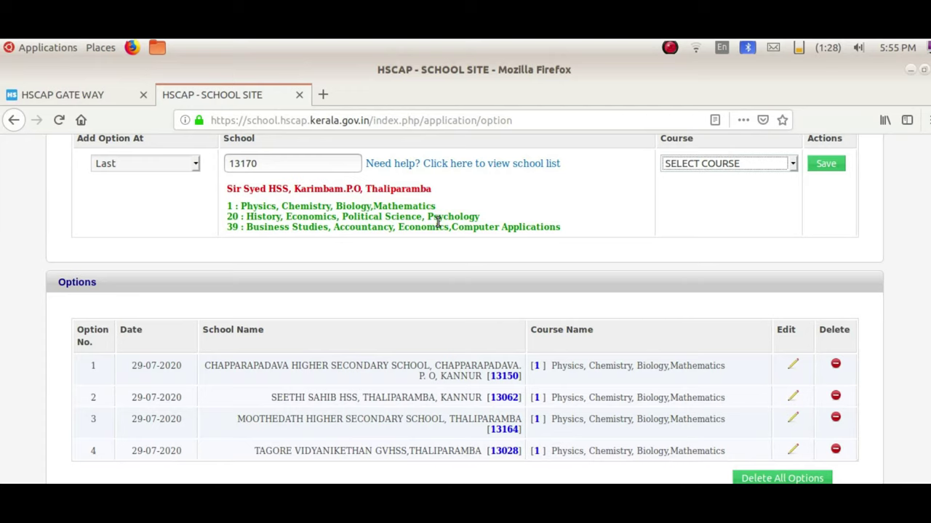
click(793, 164)
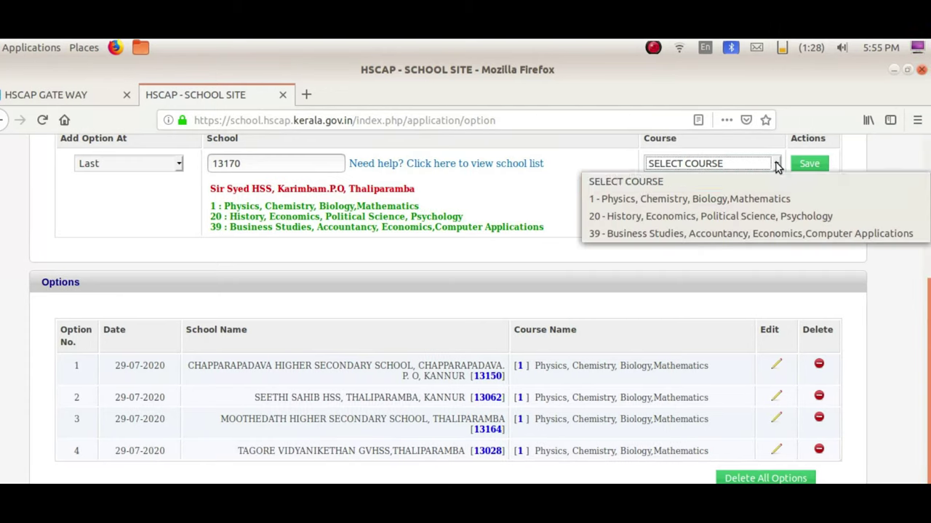
click(733, 198)
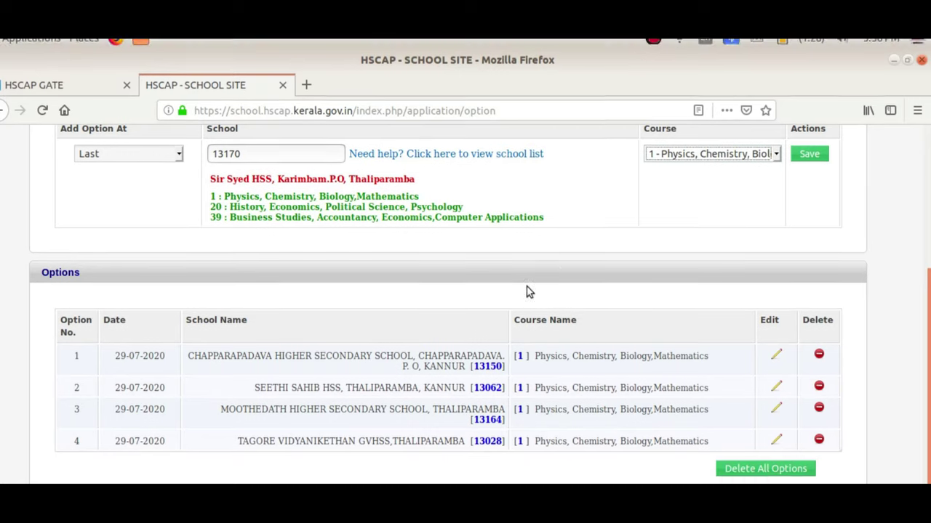
click(803, 154)
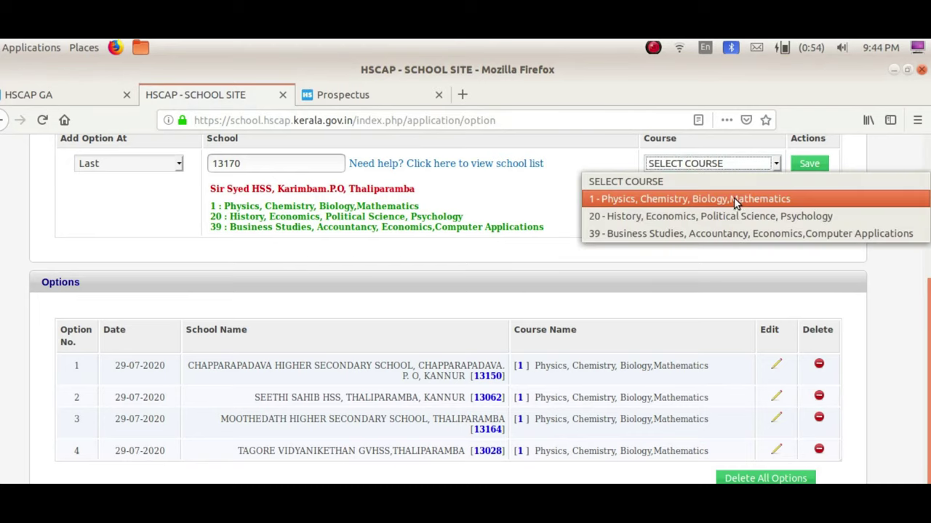
click(738, 201)
click(803, 168)
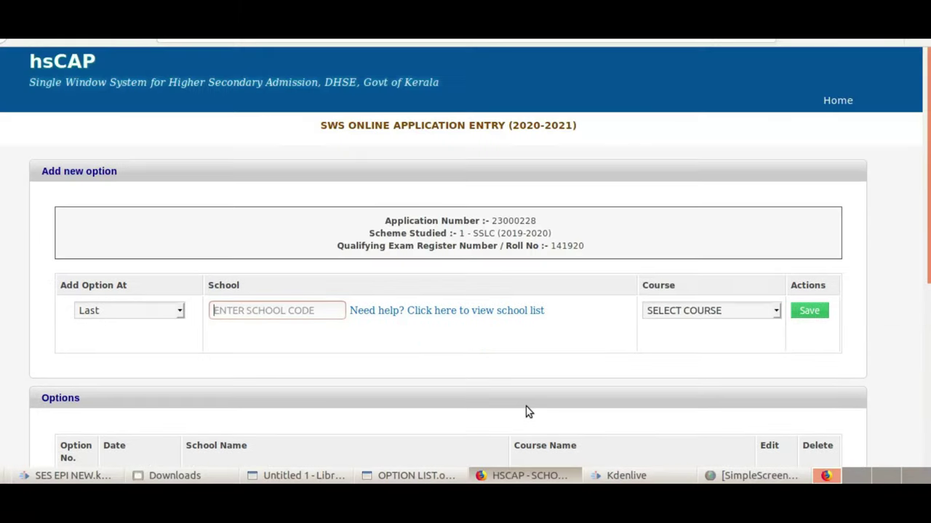
scroll(360, 341, down, 4)
scroll(360, 341, down, 3)
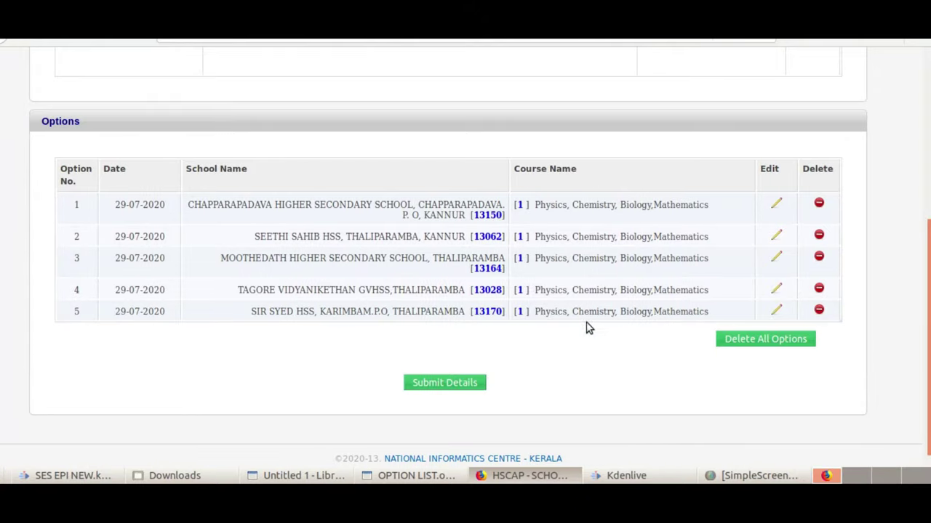
scroll(436, 243, up, 3)
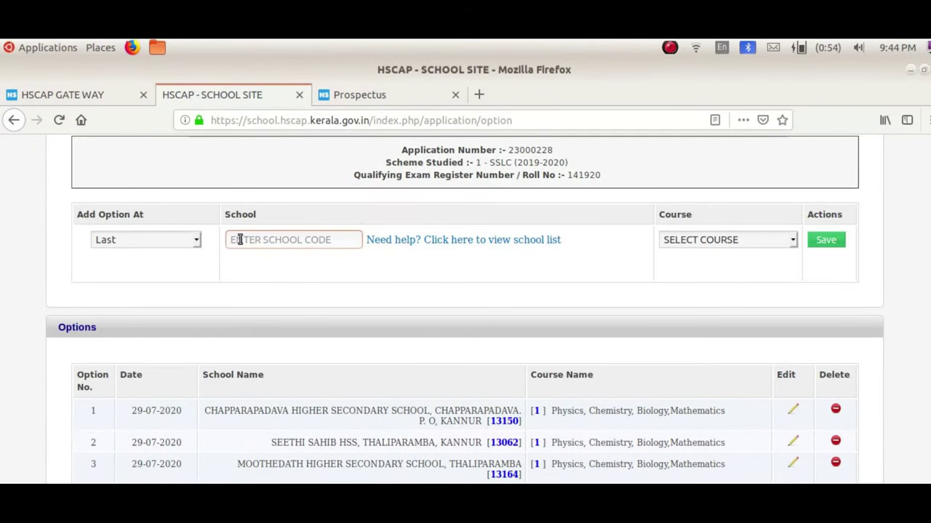
text(1)
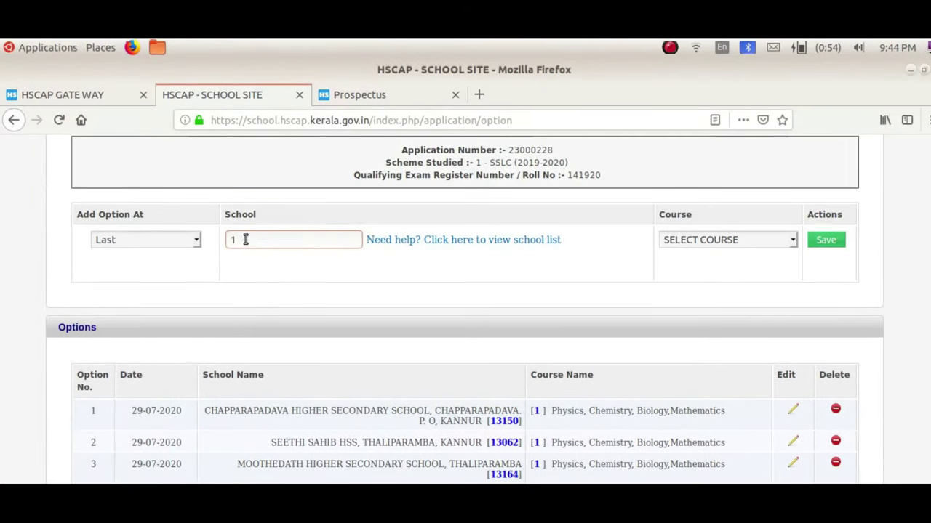
text(33150)
key(Tab)
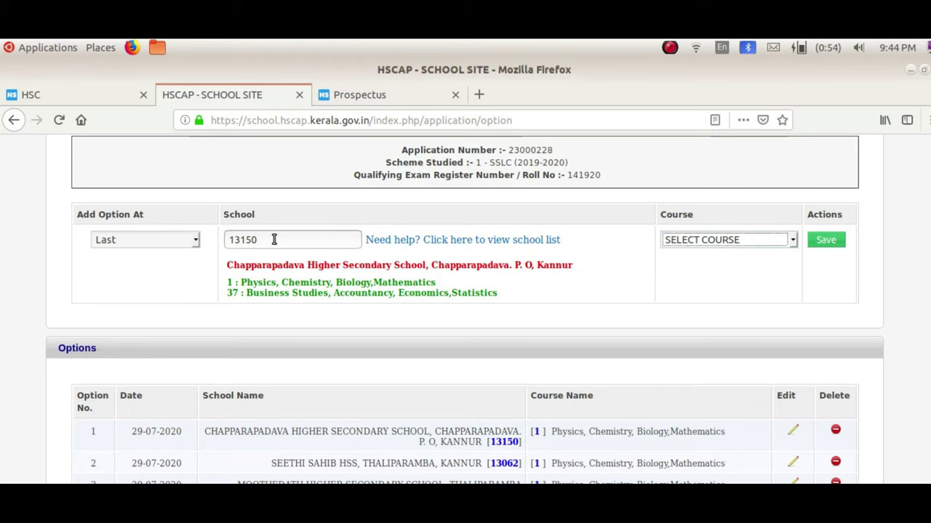
Step: Add school code 13028, Tagore Vidyanikethan GVHSS, with course 5 (Physics, Chemistry, Mathematics, Computer Science) at the last position
drag(234, 240, 273, 241)
text(3028)
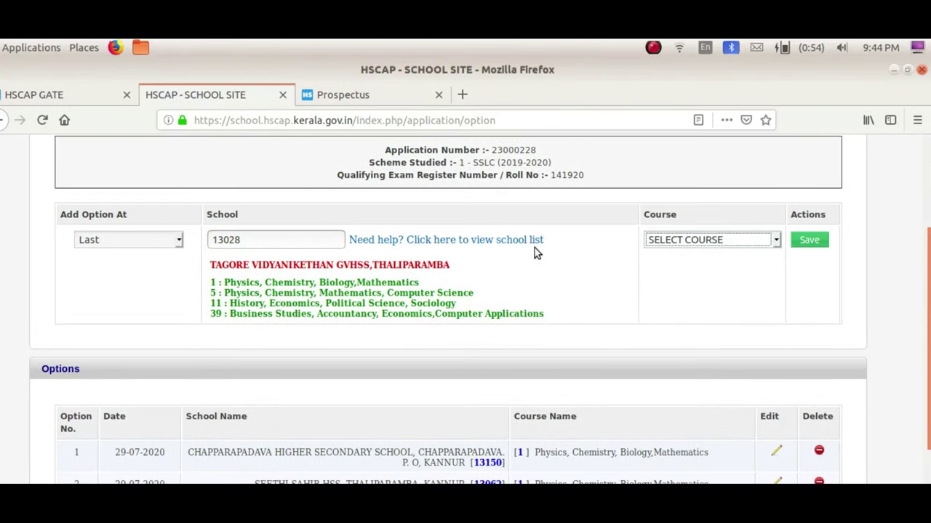
click(775, 240)
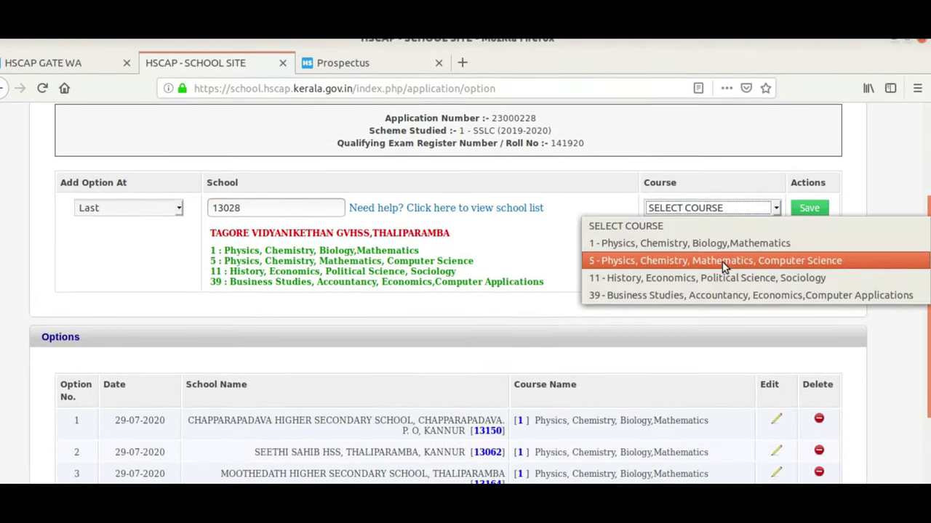
click(723, 266)
click(809, 208)
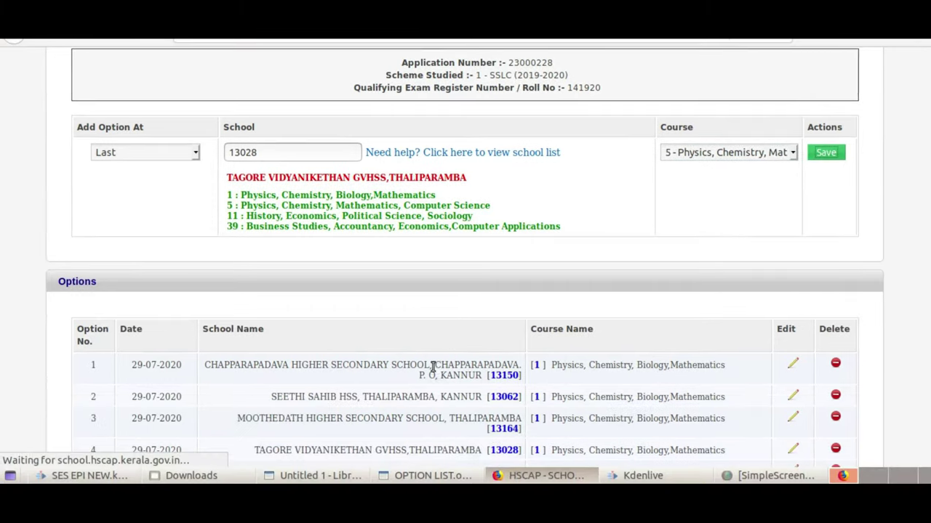
scroll(422, 372, down, 4)
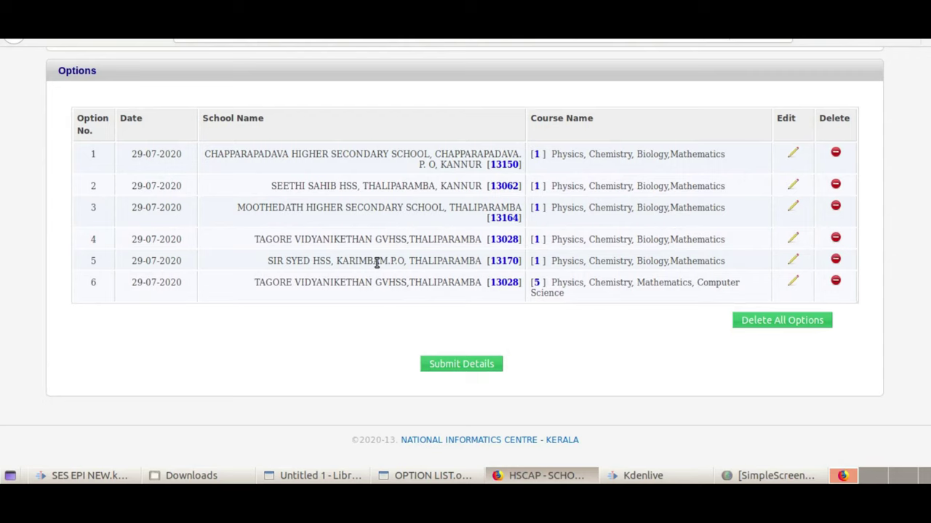
Step: Add school code 13150, Chapparapadava Higher Secondary School, with course 37 (Business Studies, Accountancy, Economics, Statistics) at the last position
scroll(376, 262, up, 5)
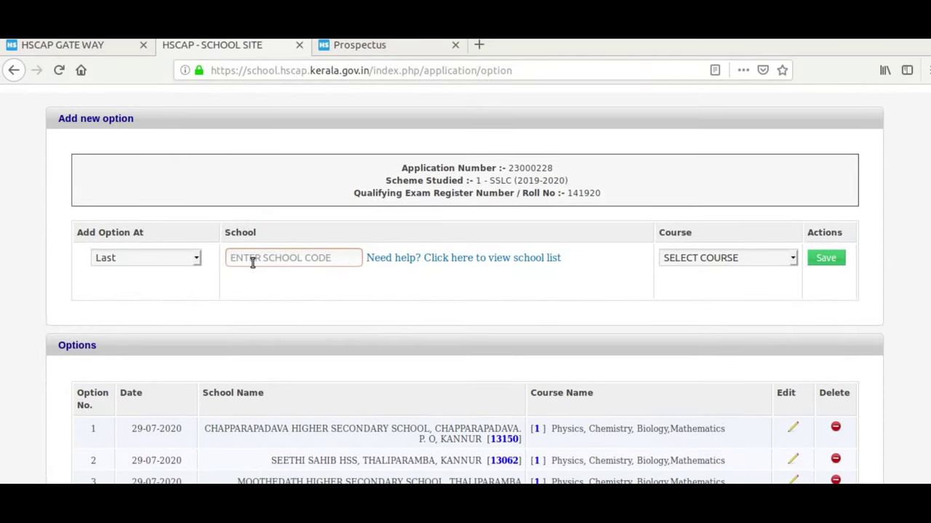
scroll(290, 302, down, 1)
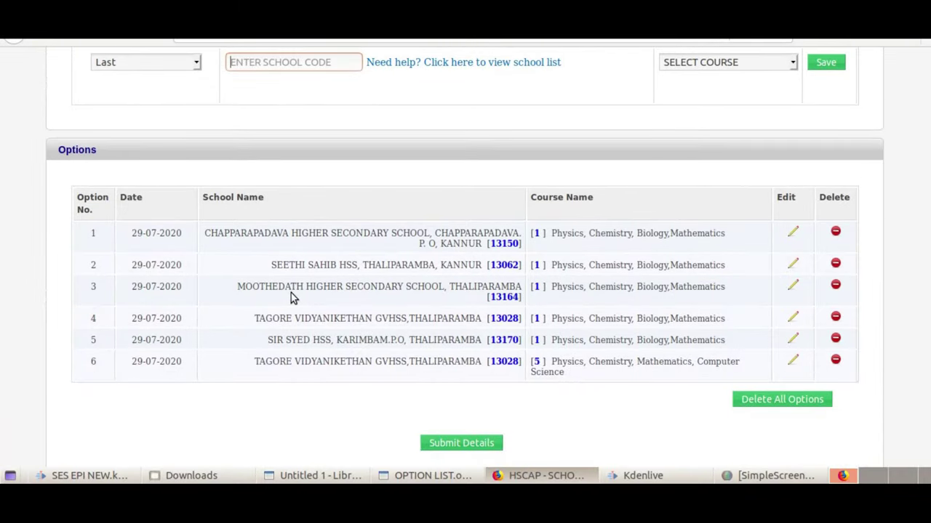
text(1315)
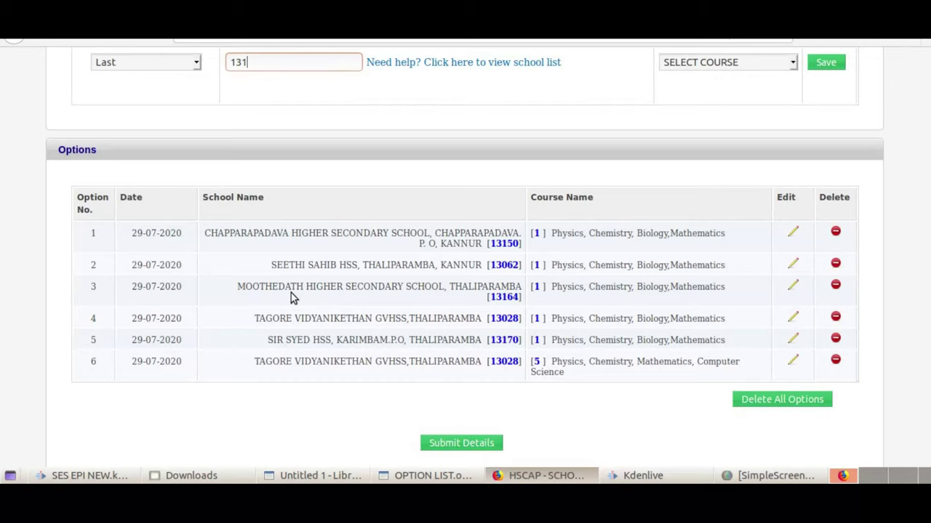
text(0)
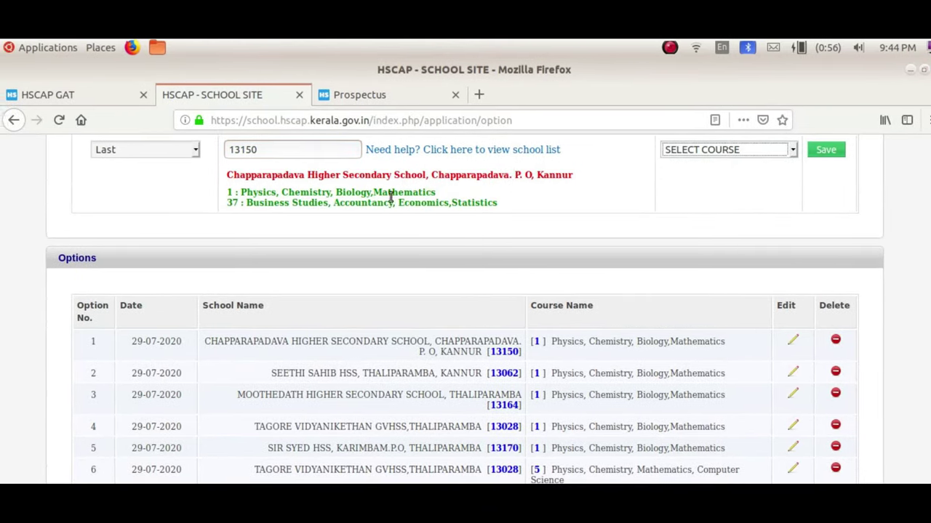
click(776, 149)
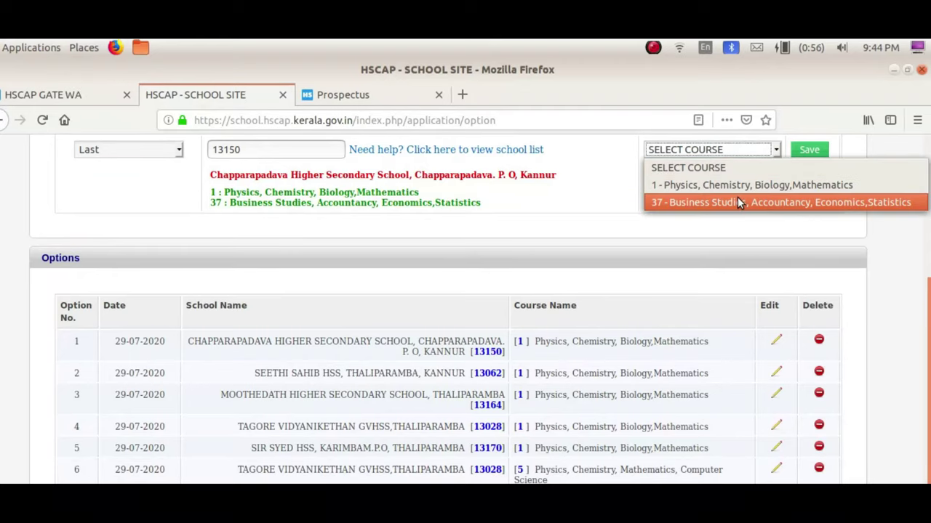
click(737, 202)
click(809, 149)
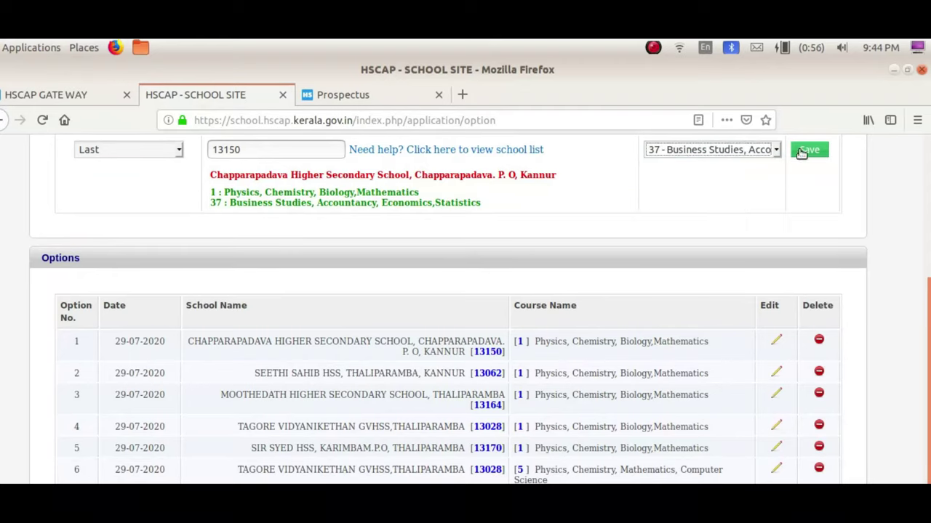
scroll(468, 380, down, 5)
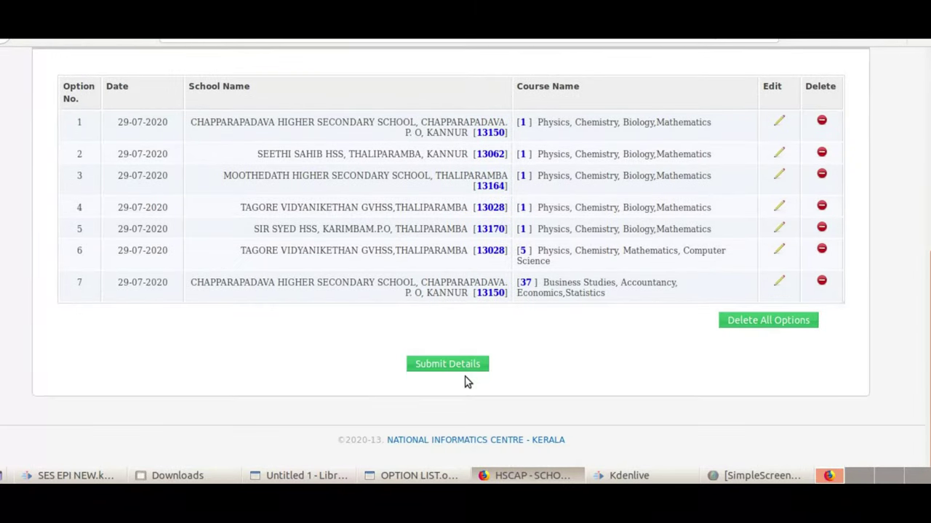
Step: Add school code 13162, Naduvil Higher Secondary School, with course 39 (Business Studies, Accountancy, Economics, Computer Applications) at the last position
scroll(407, 272, up, 5)
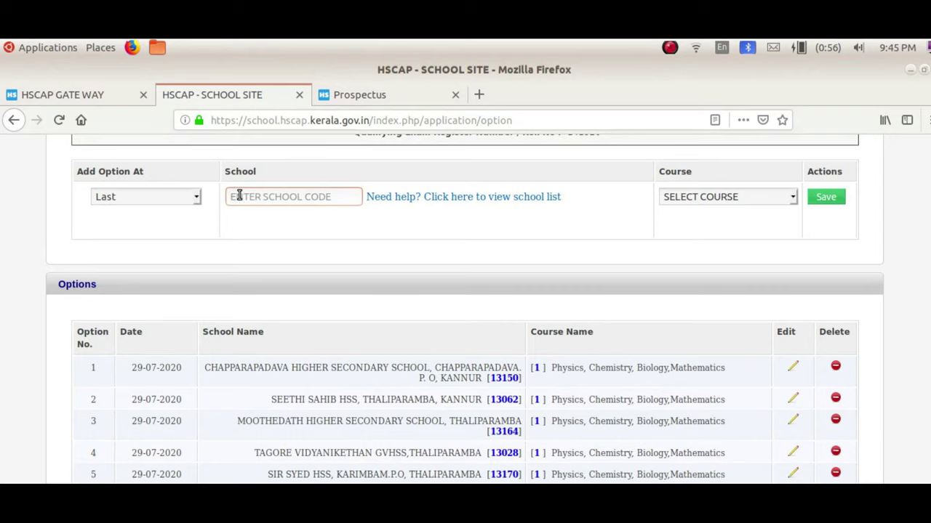
text(134)
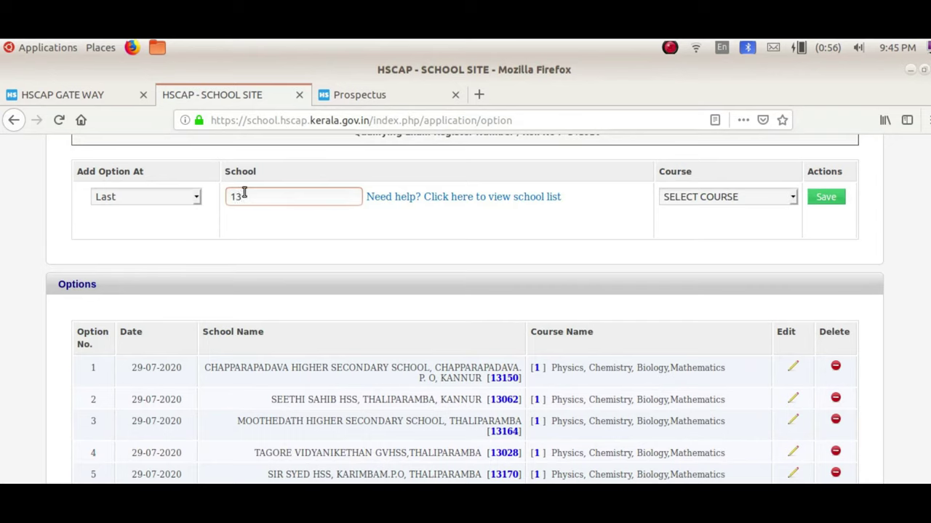
text(162)
key(Tab)
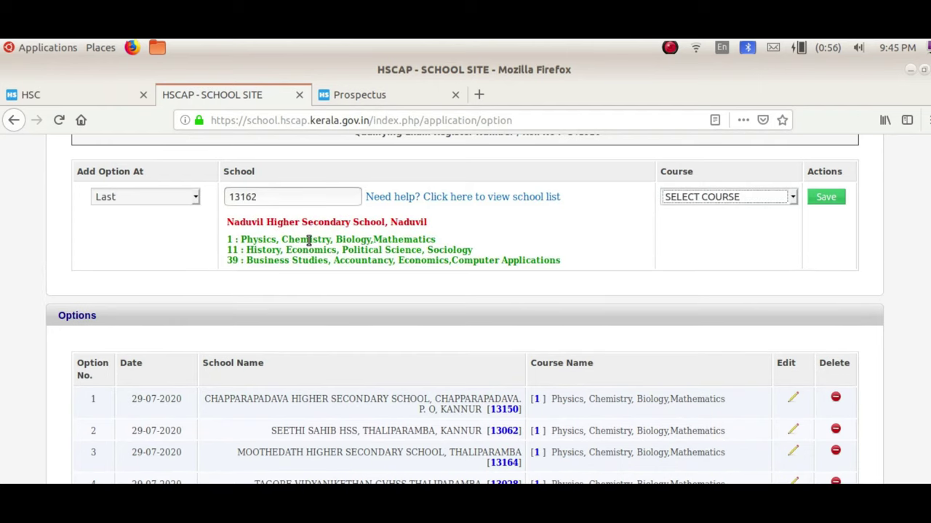
click(785, 197)
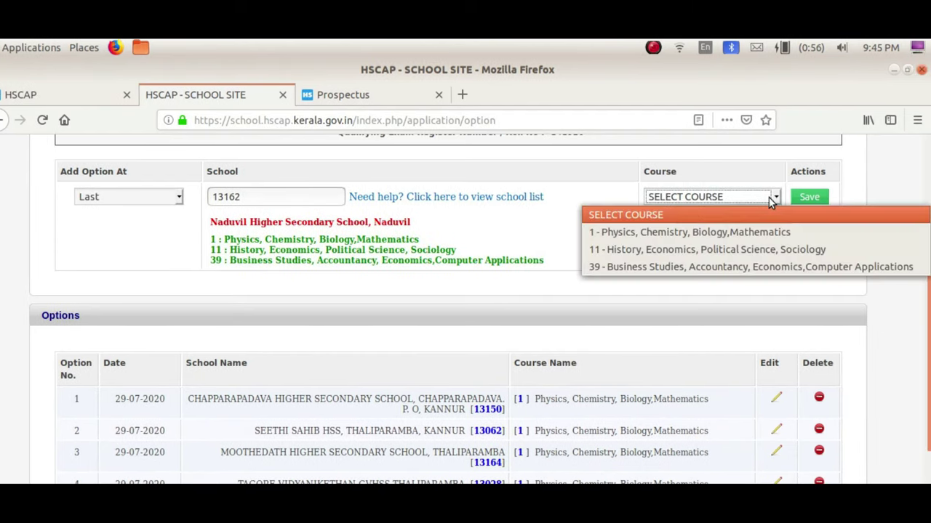
click(698, 263)
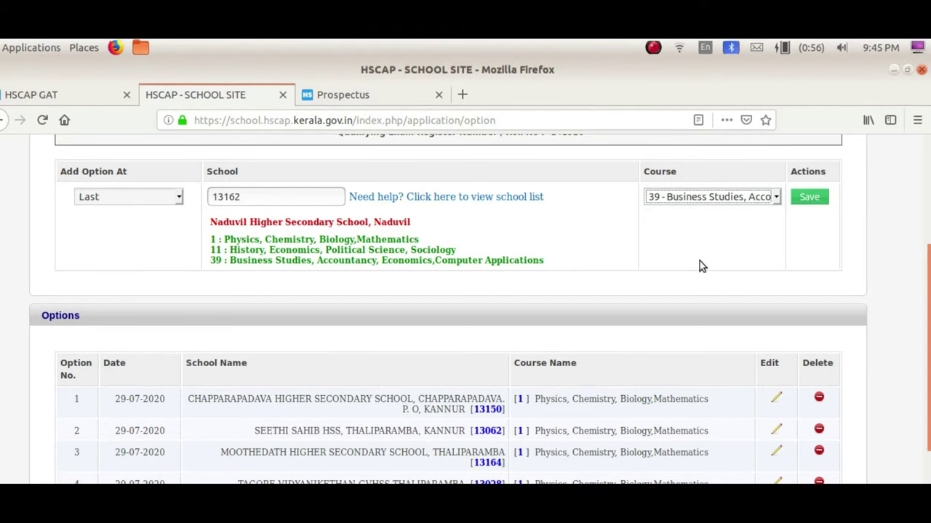
click(816, 198)
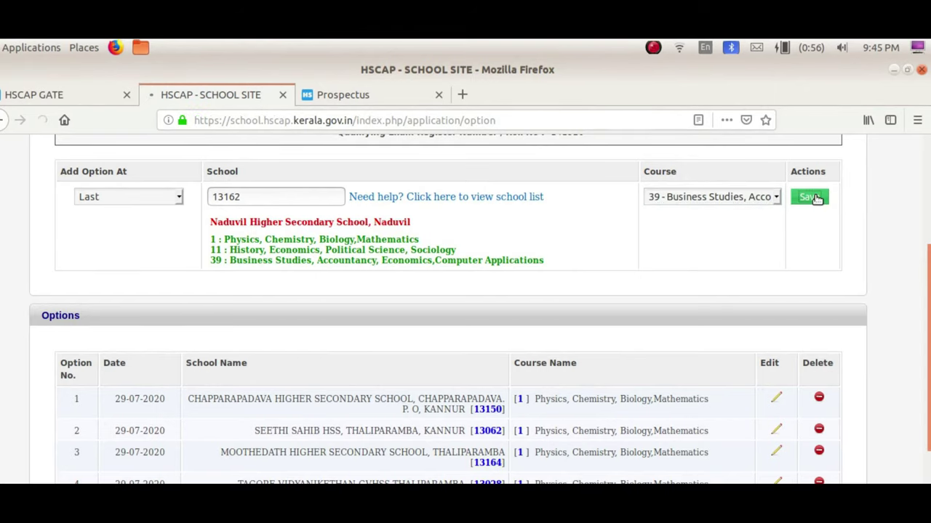
Step: Change option 8 to school code 13062, Seethi Sahib HSS, with course 39 (Business Studies, Accountancy, Economics, Computer Applications), and save the edit
scroll(471, 278, down, 5)
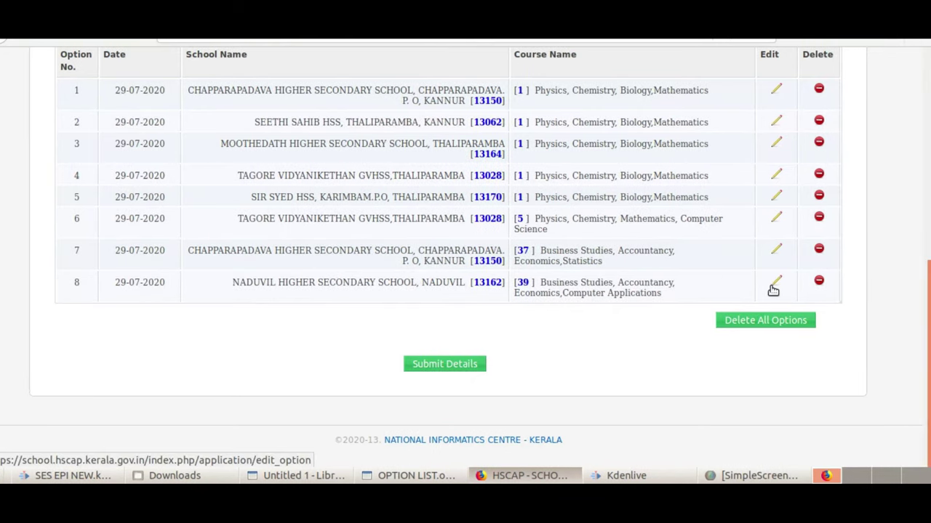
click(775, 285)
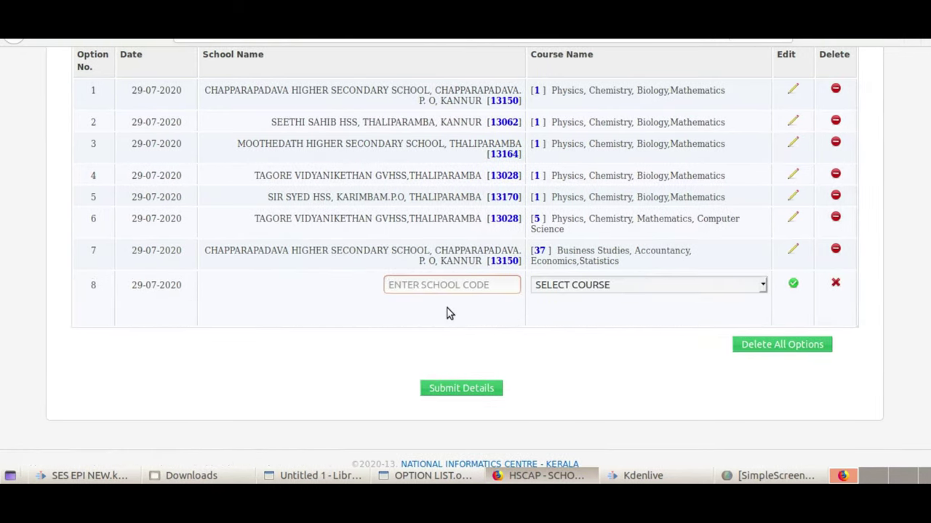
click(442, 283)
text(130)
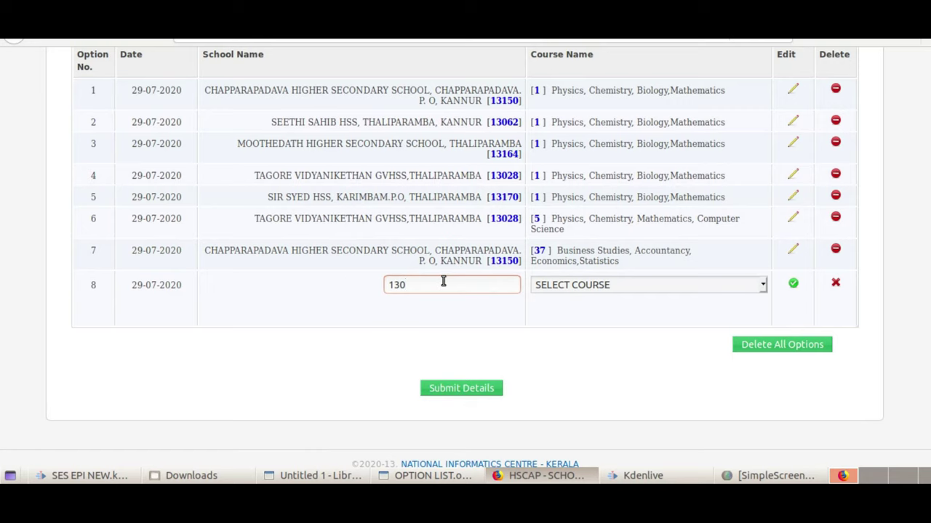
text(62)
click(578, 284)
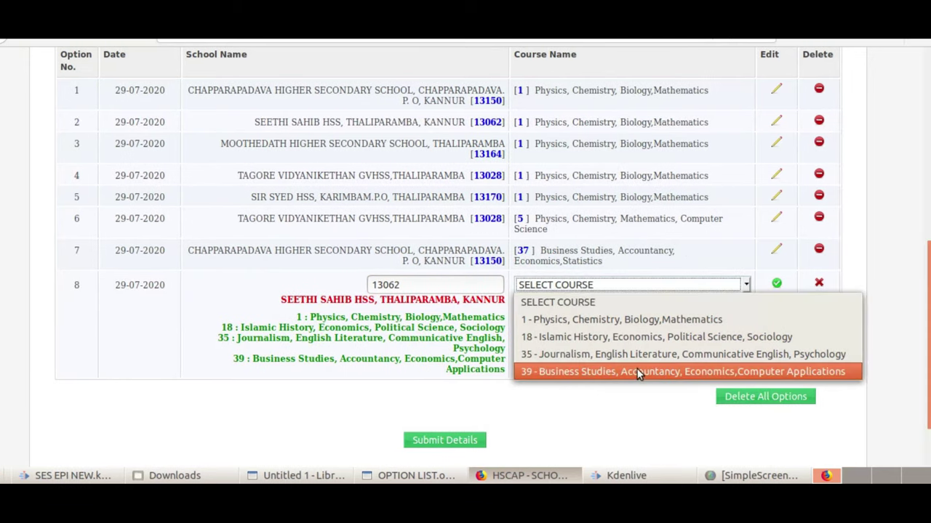
click(628, 371)
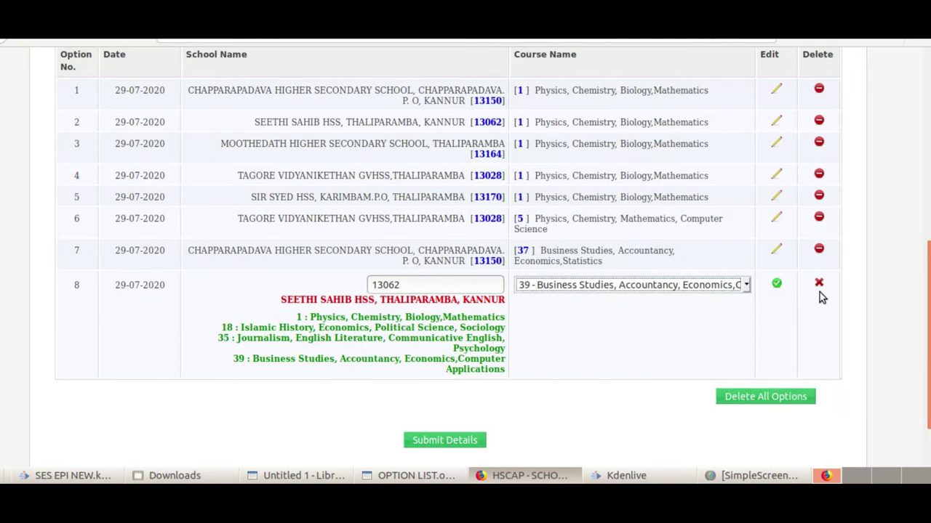
click(777, 285)
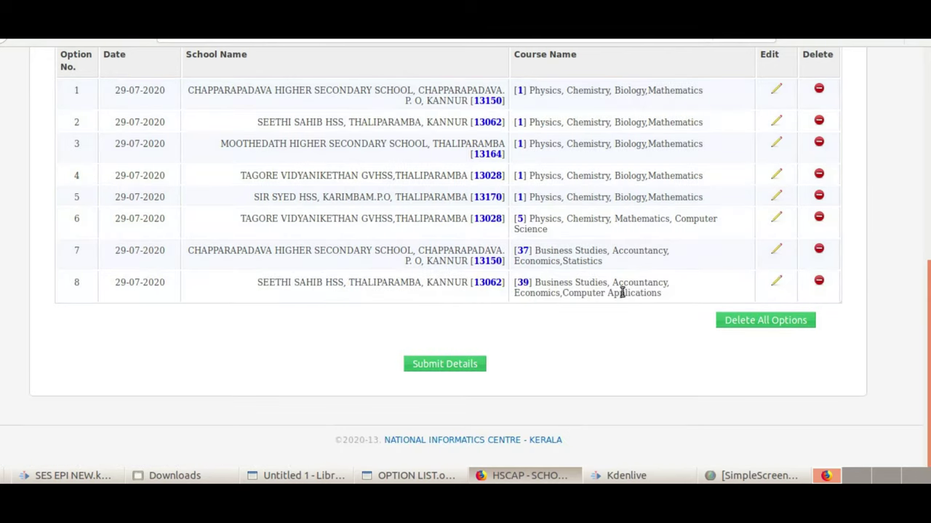
Step: Add school code 13164, Moothedath Higher Secondary School, with course 39 (Business Studies, Accountancy, Economics, Computer Applications) at the last position
scroll(561, 294, up, 3)
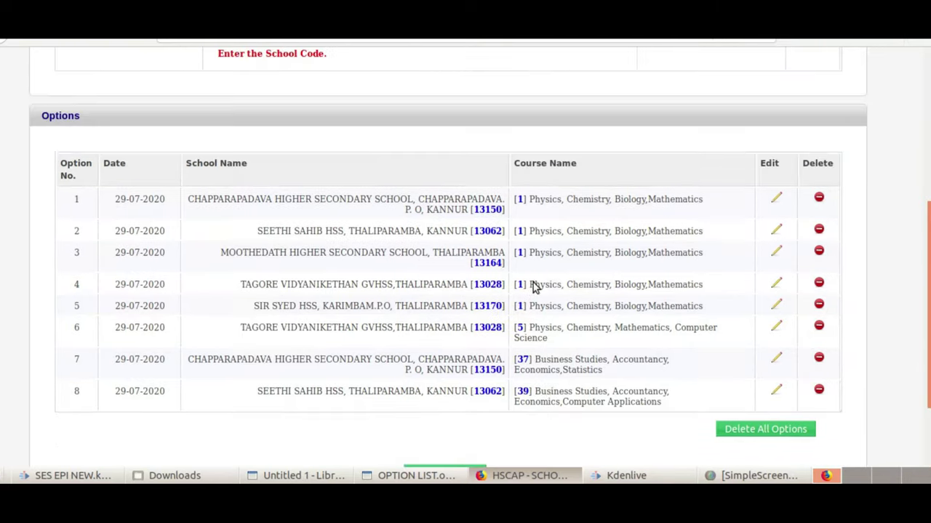
click(307, 165)
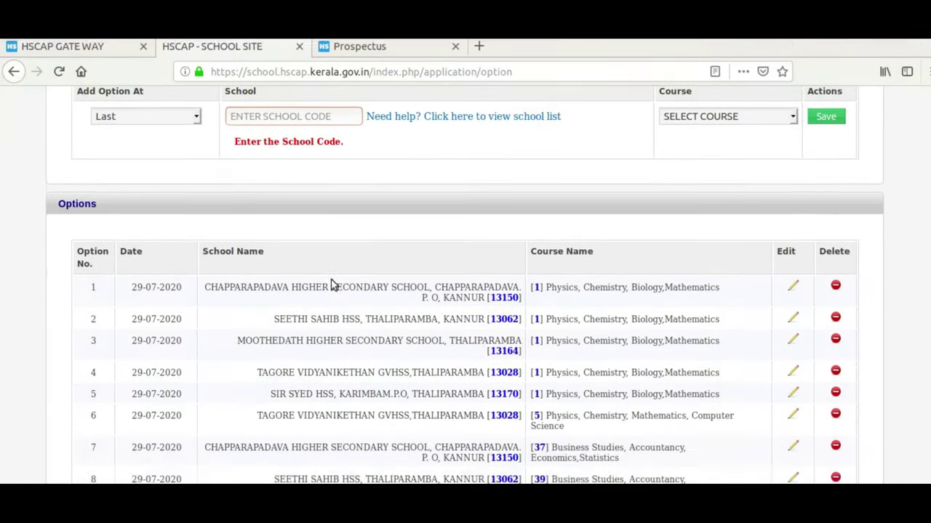
scroll(332, 284, down, 5)
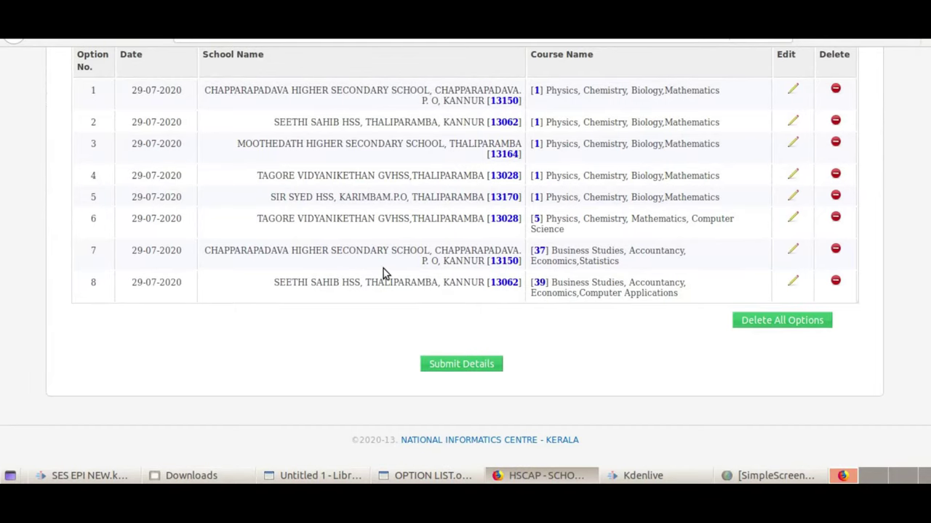
scroll(338, 251, up, 5)
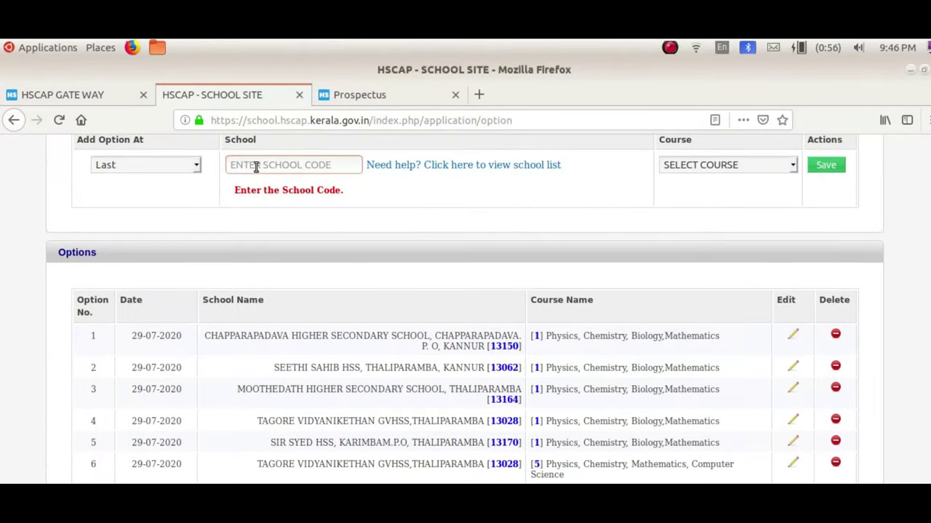
click(257, 166)
text(1316)
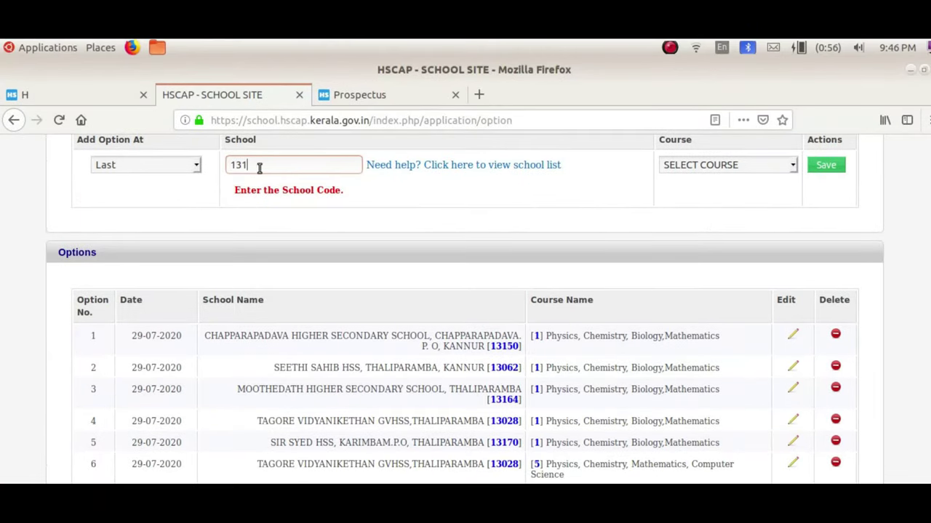
text(4)
click(333, 178)
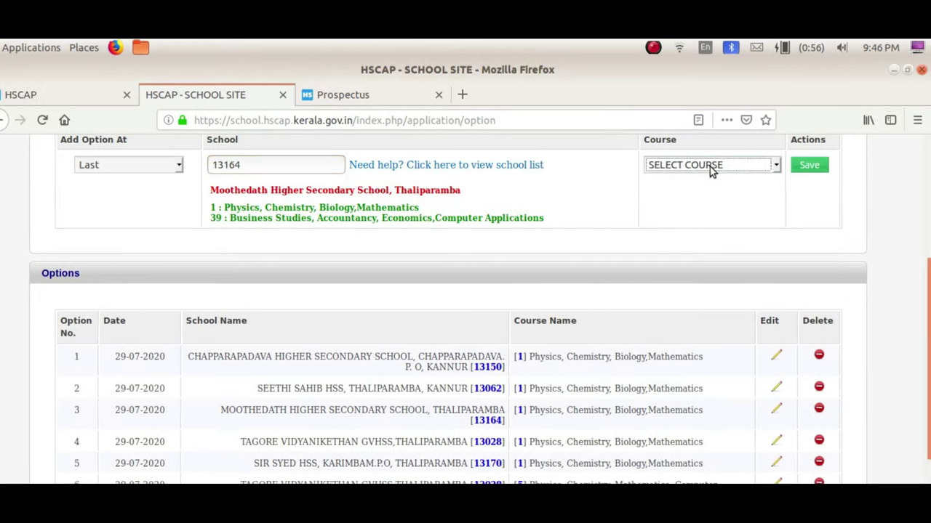
click(710, 165)
click(684, 219)
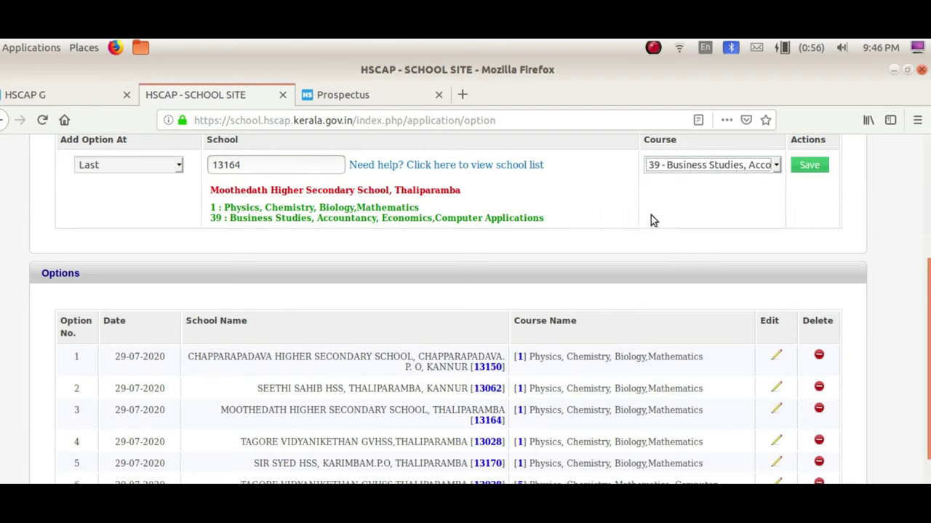
click(811, 166)
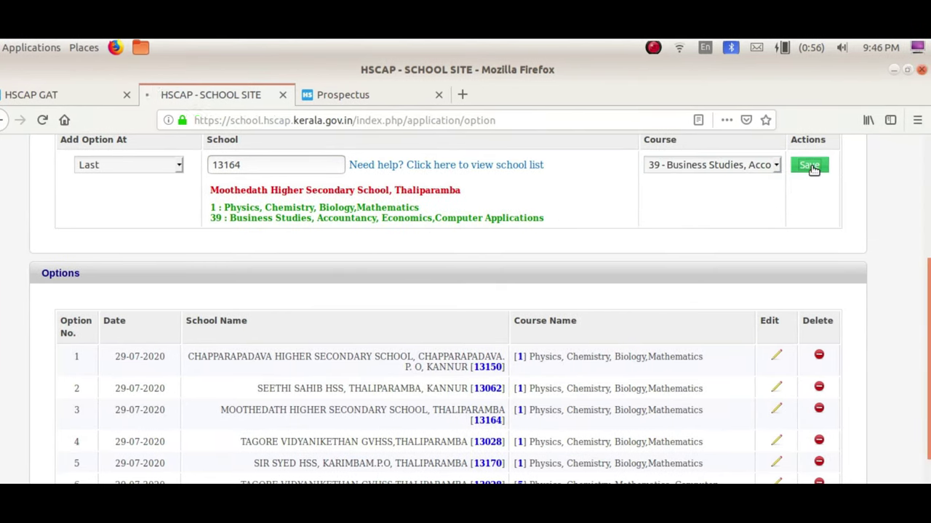
scroll(473, 445, down, 8)
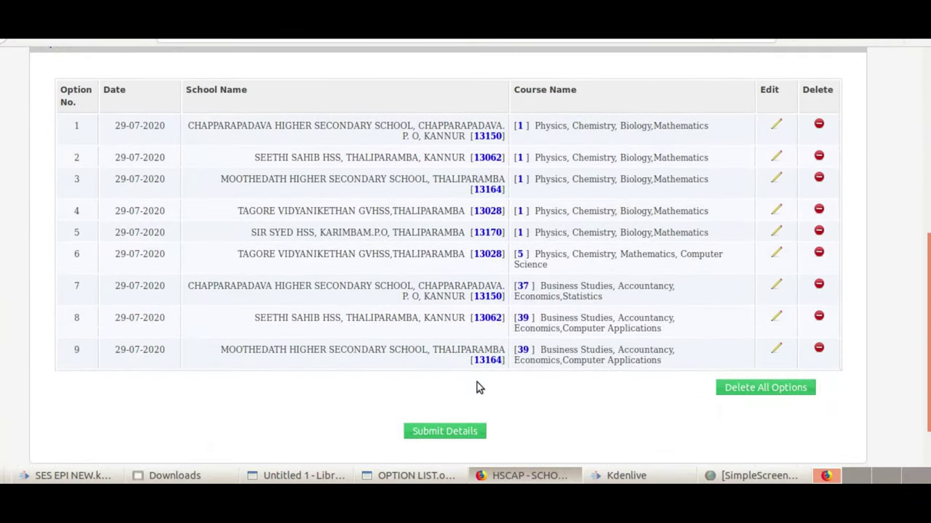
Step: Add school code 13170, Sir Syed HSS, with course 39 (Business Studies, Accountancy, Economics, Computer Applications) at the last position
scroll(477, 383, up, 5)
click(309, 269)
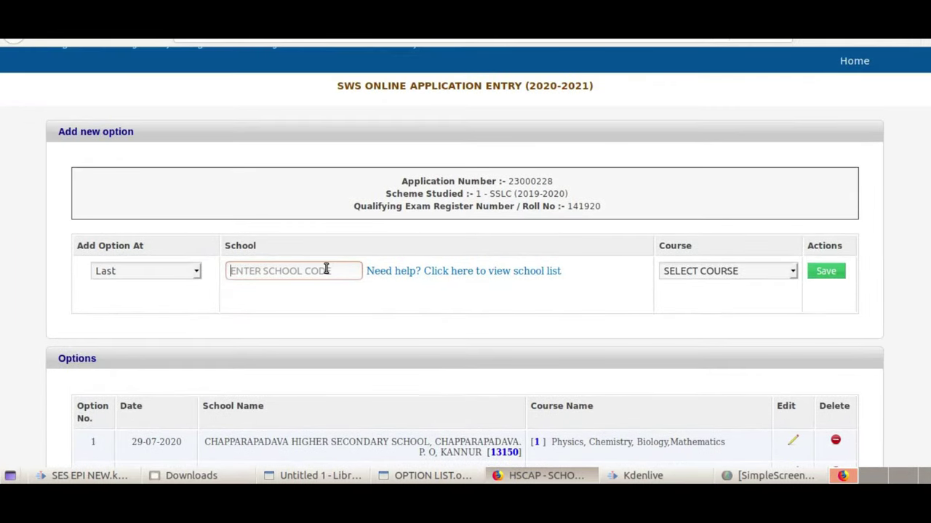
text(13170)
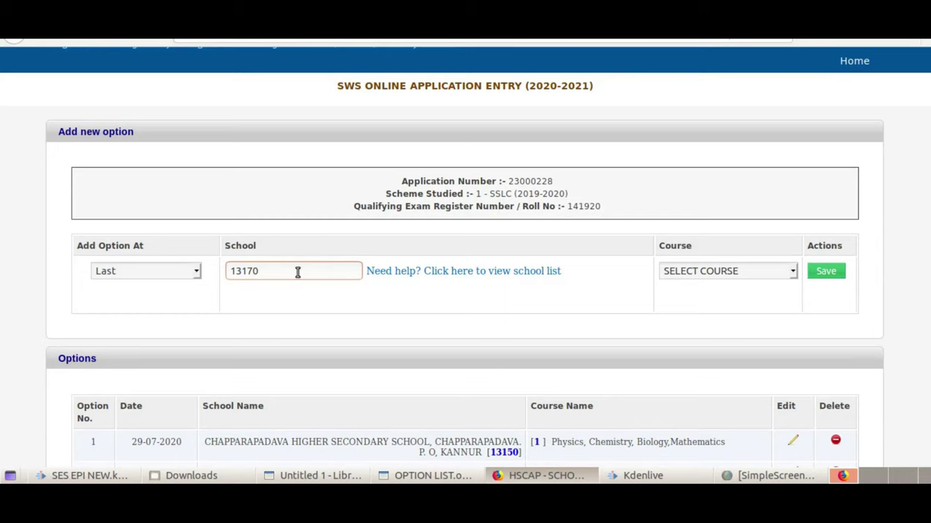
key(Tab)
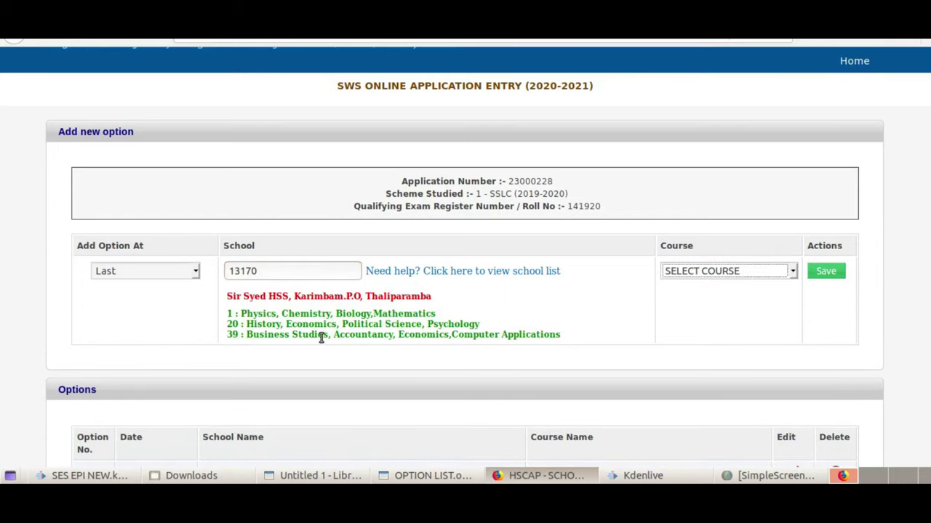
click(776, 272)
click(716, 339)
click(809, 271)
scroll(620, 367, down, 5)
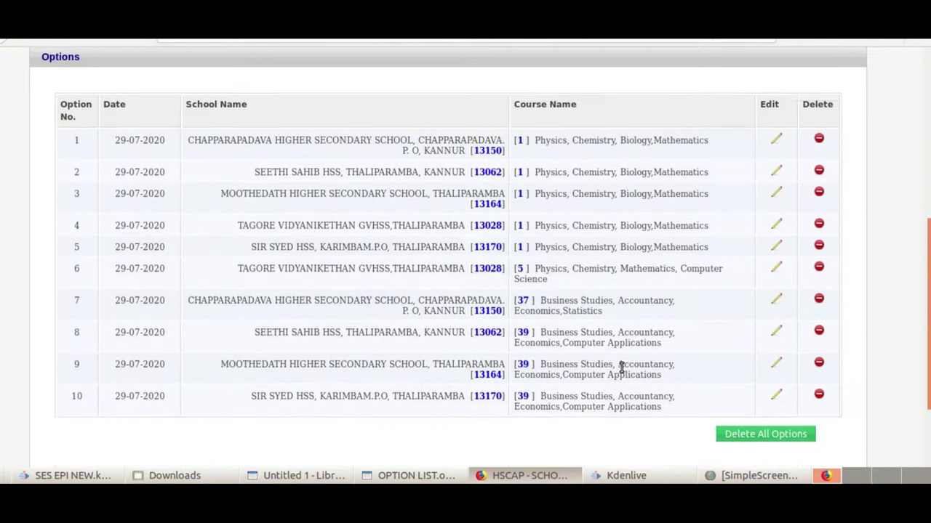
Step: Check the saved option list and the positions available for inserting a new option, and submit the option details
scroll(621, 368, down, 1)
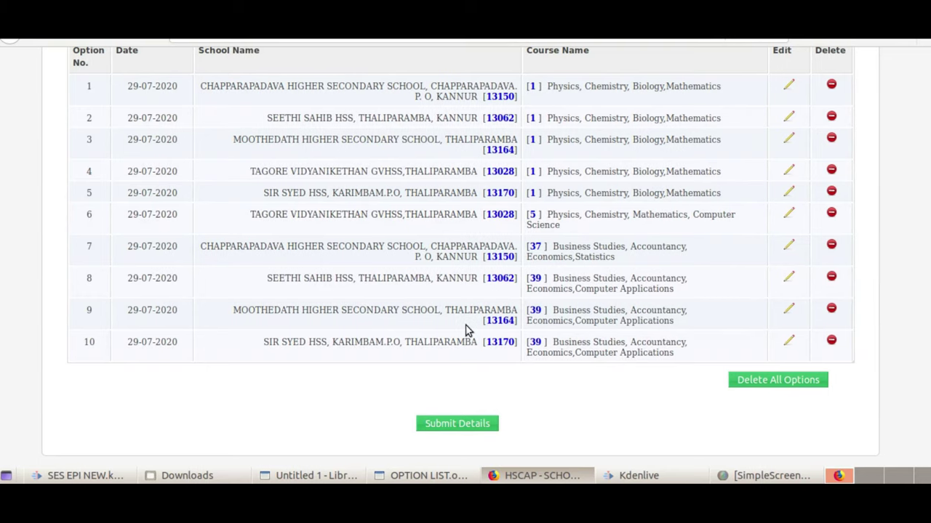
scroll(466, 329, down, 2)
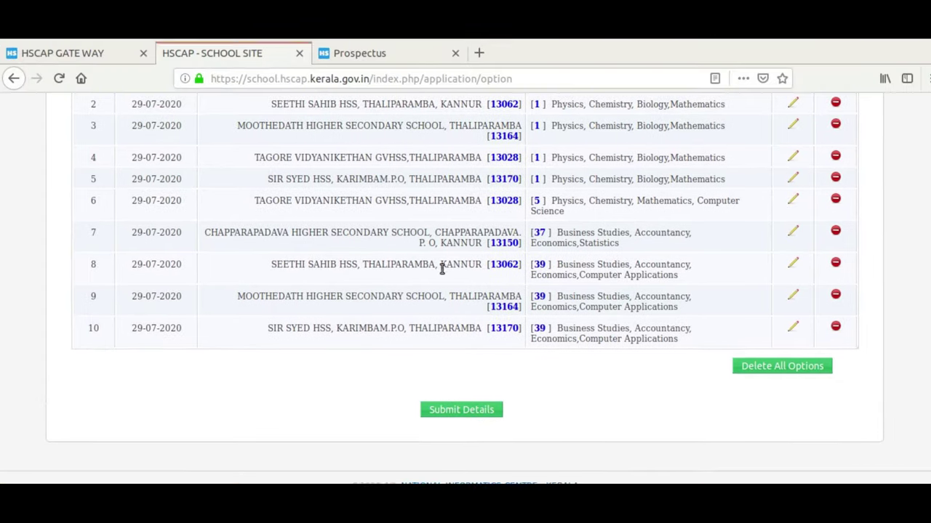
scroll(546, 269, up, 2)
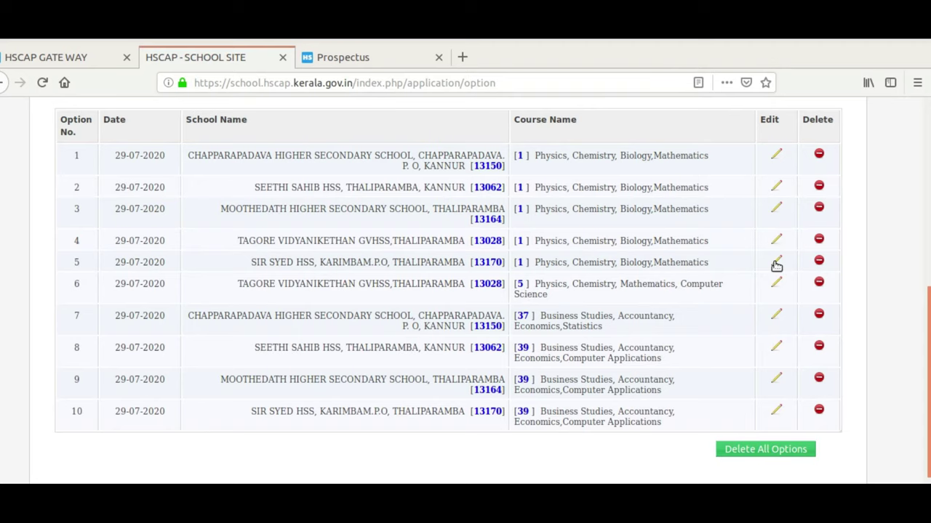
scroll(776, 266, up, 3)
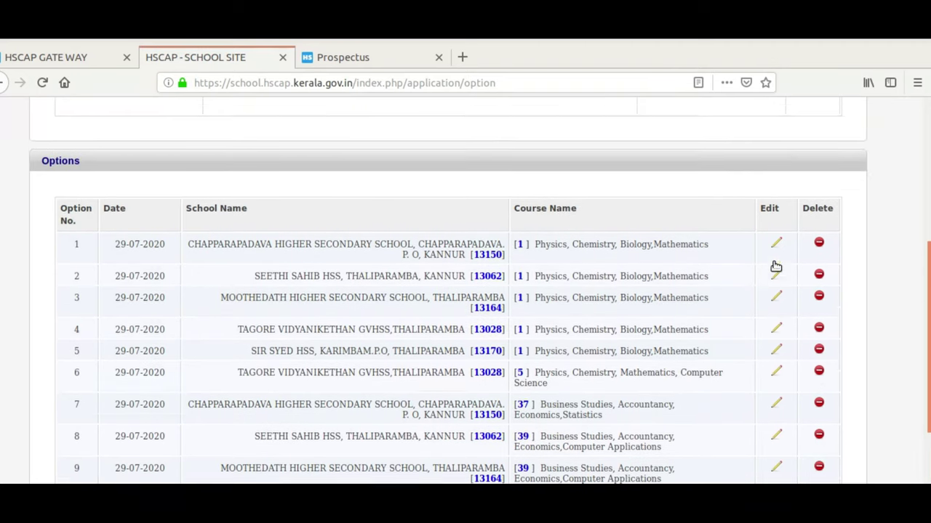
scroll(776, 266, up, 3)
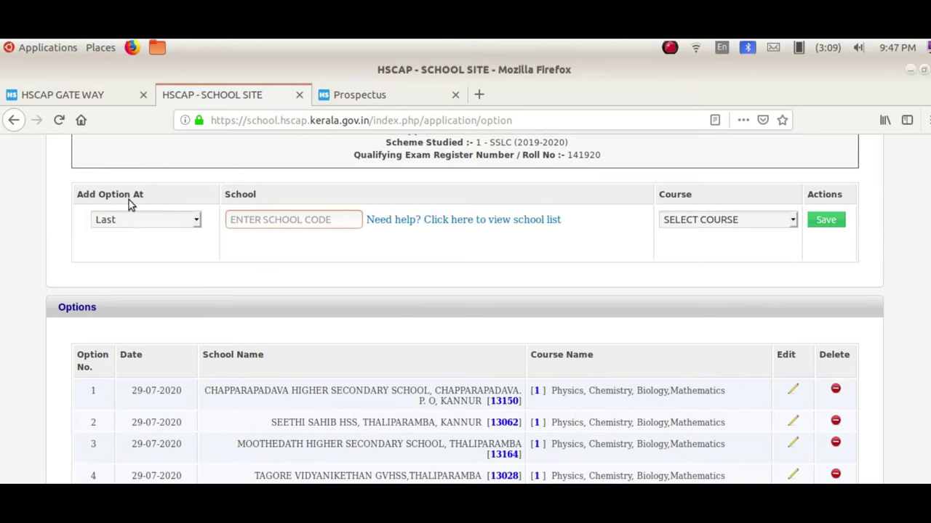
click(187, 220)
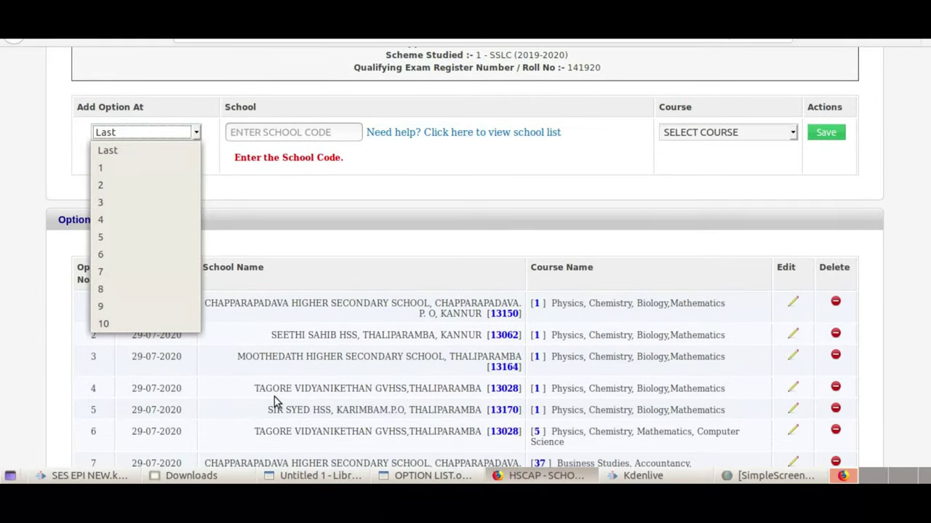
click(311, 397)
scroll(310, 372, down, 5)
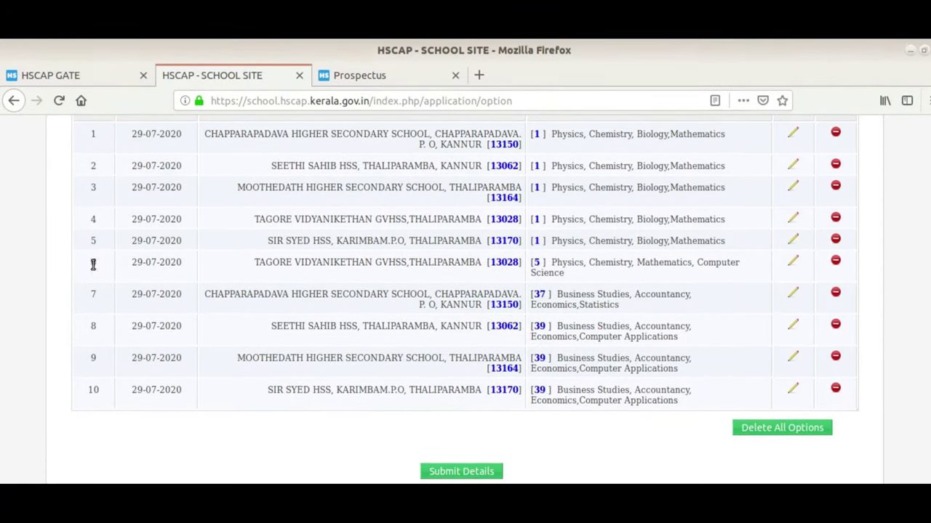
scroll(102, 265, up, 4)
scroll(181, 195, up, 1)
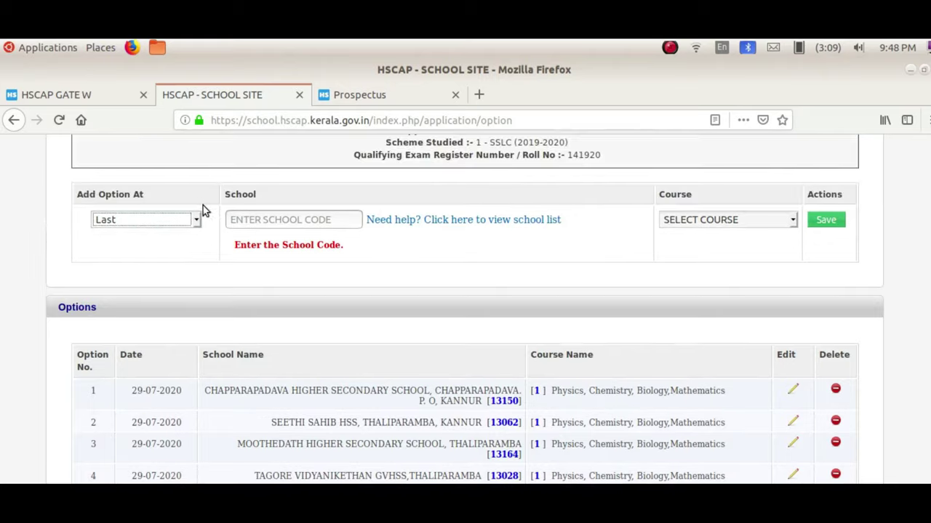
click(198, 218)
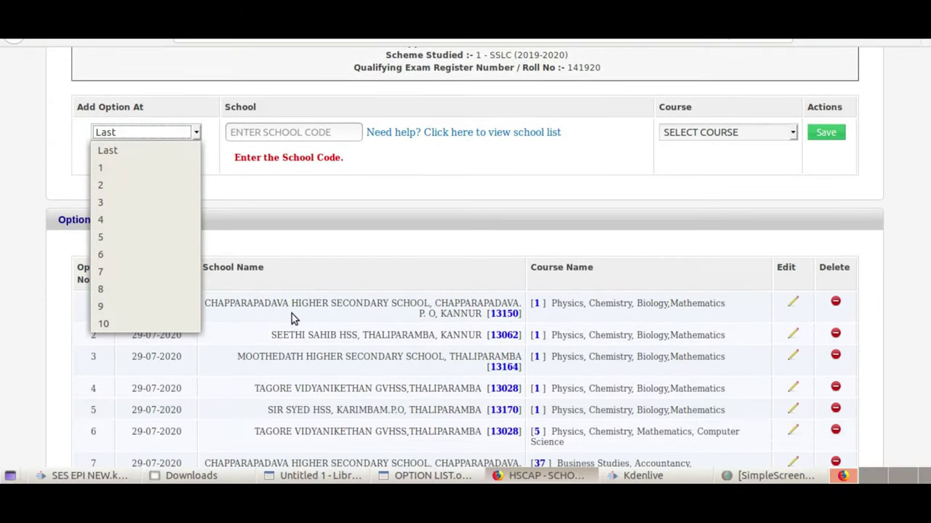
scroll(579, 330, down, 3)
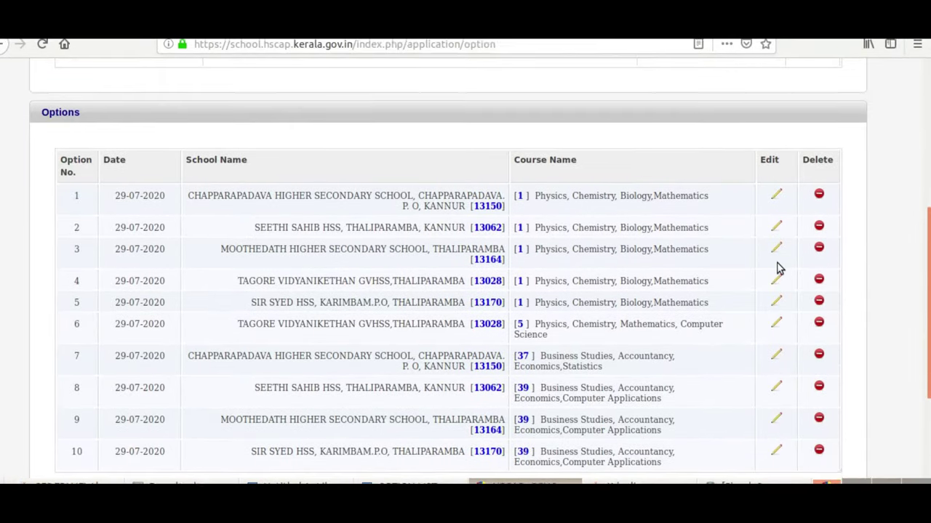
scroll(600, 305, down, 3)
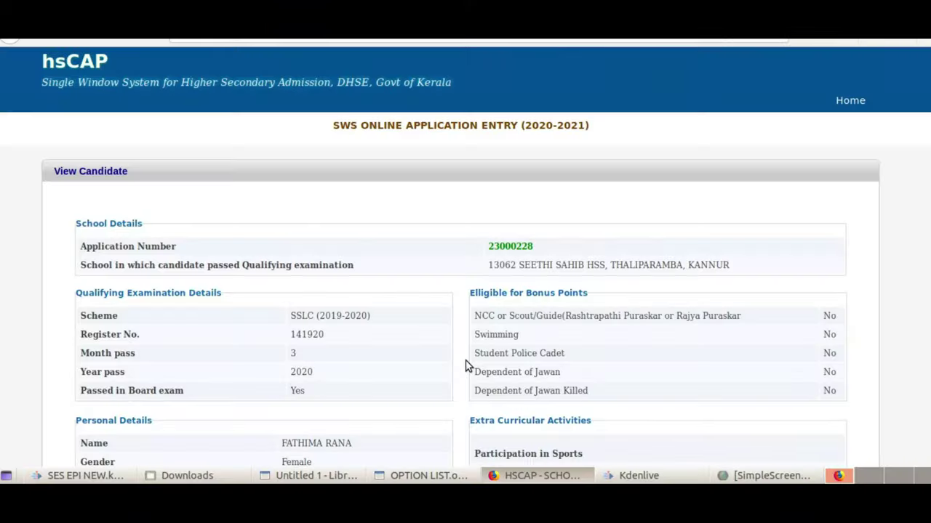
Step: Review the submitted application's school, exam, personal, bonus point, activity, contact, grade and option details
scroll(465, 366, down, 5)
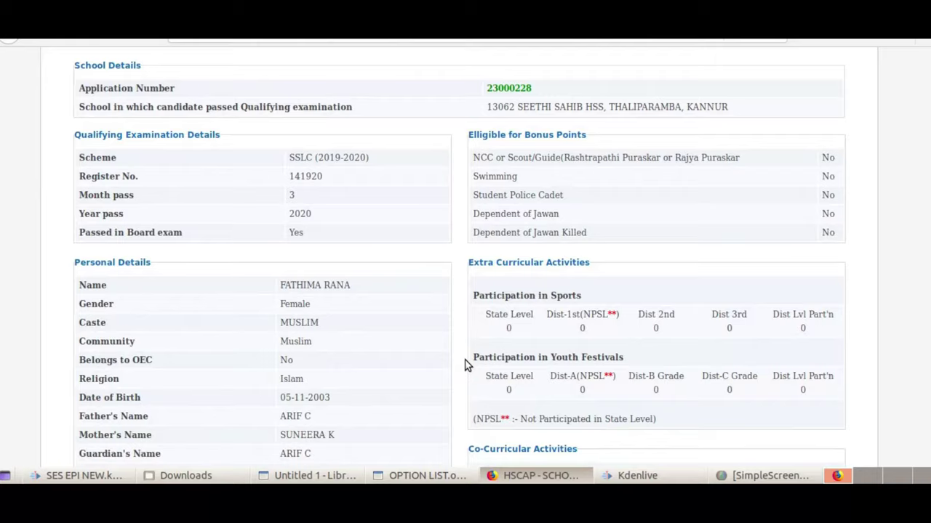
scroll(465, 365, down, 10)
scroll(465, 363, up, 9)
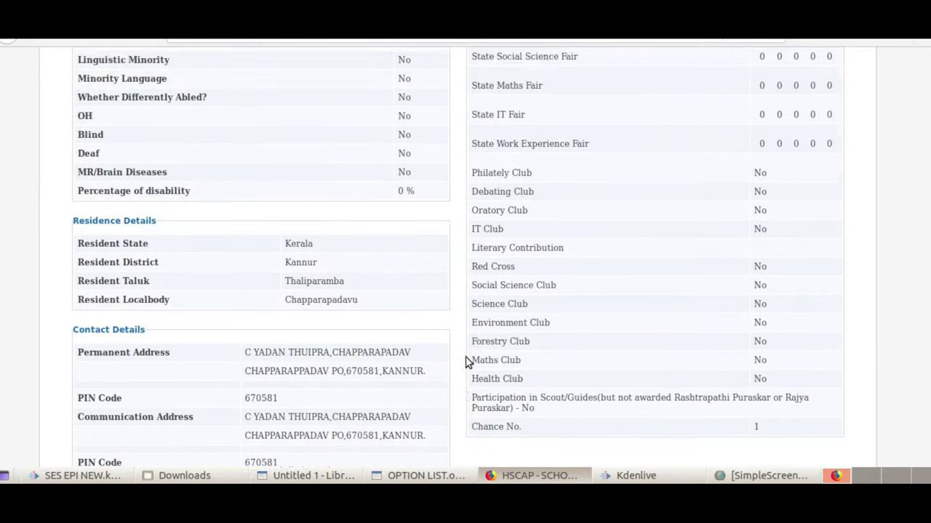
scroll(466, 361, up, 5)
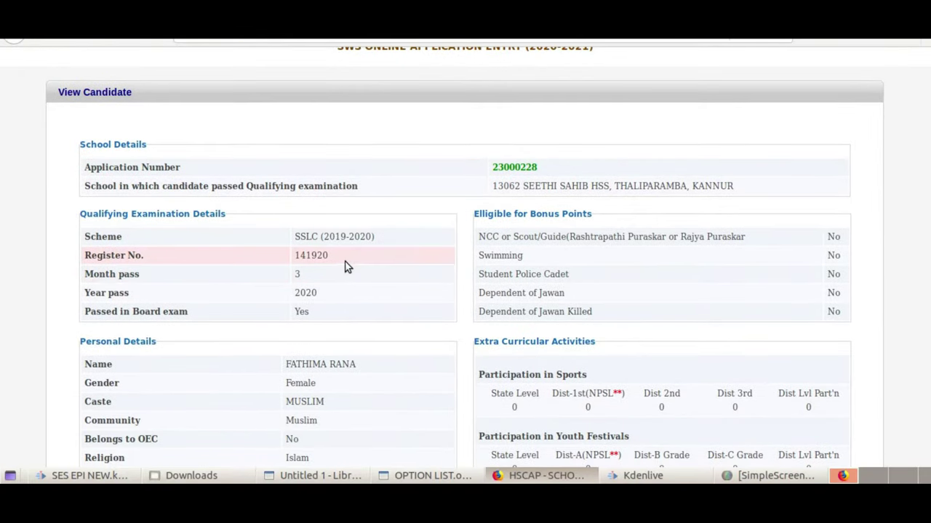
scroll(727, 247, down, 3)
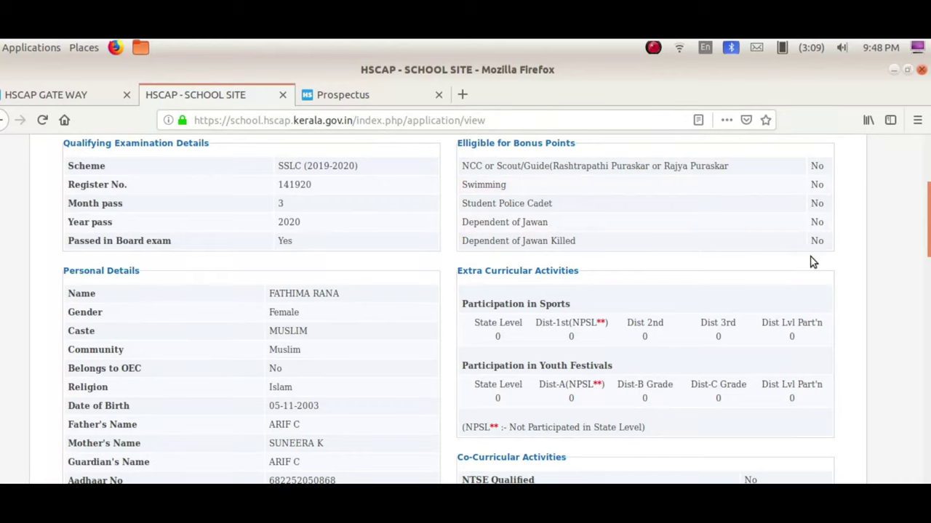
scroll(807, 254, down, 4)
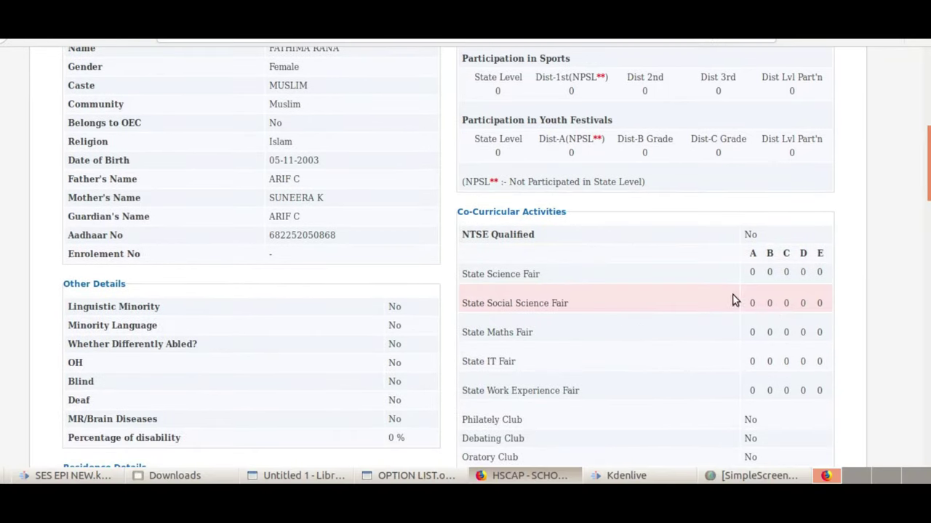
scroll(754, 287, down, 5)
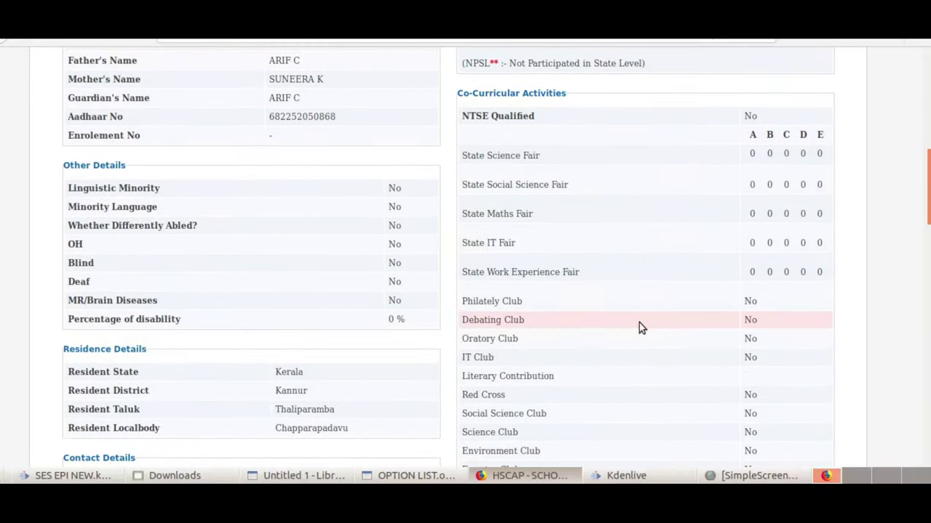
scroll(676, 270, down, 1)
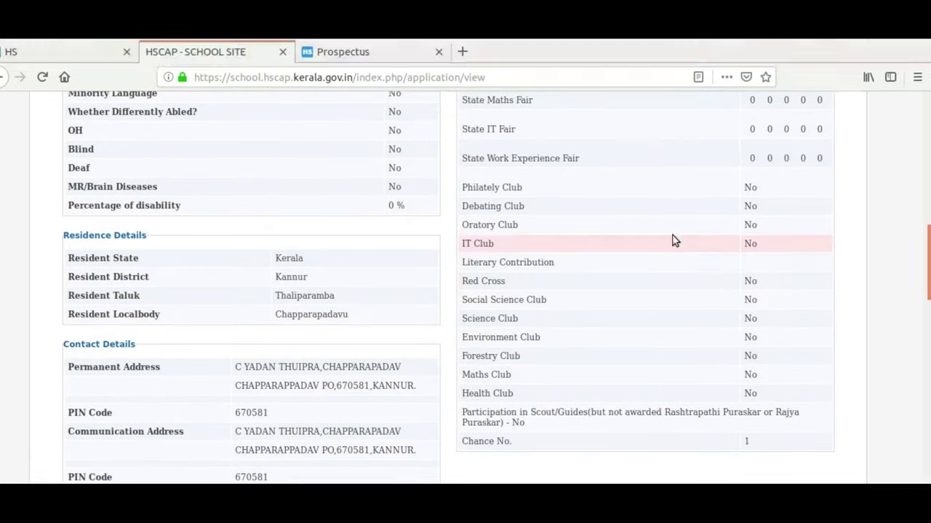
scroll(514, 326, down, 3)
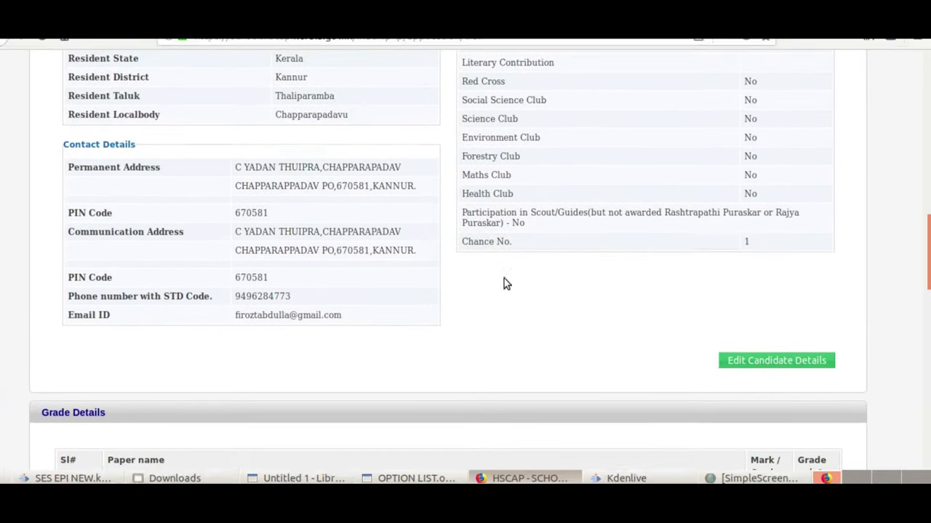
scroll(507, 284, down, 3)
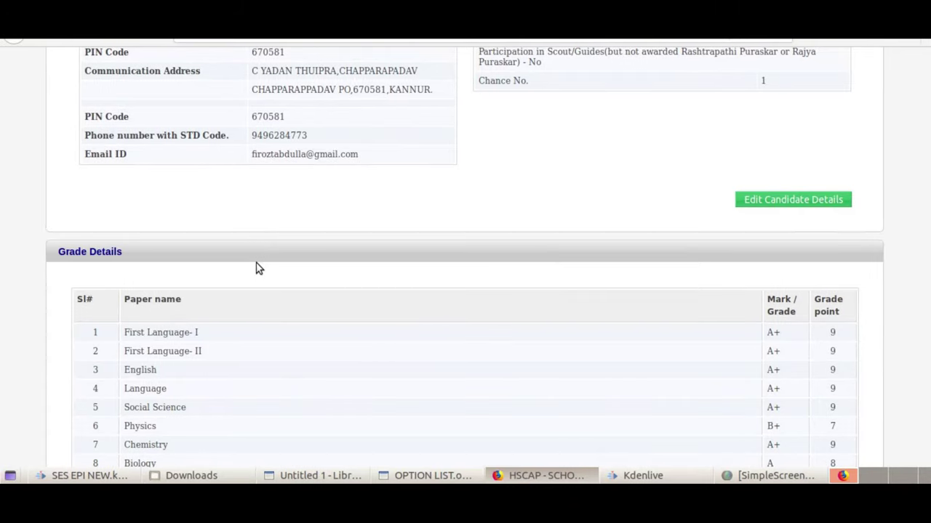
scroll(656, 268, down, 11)
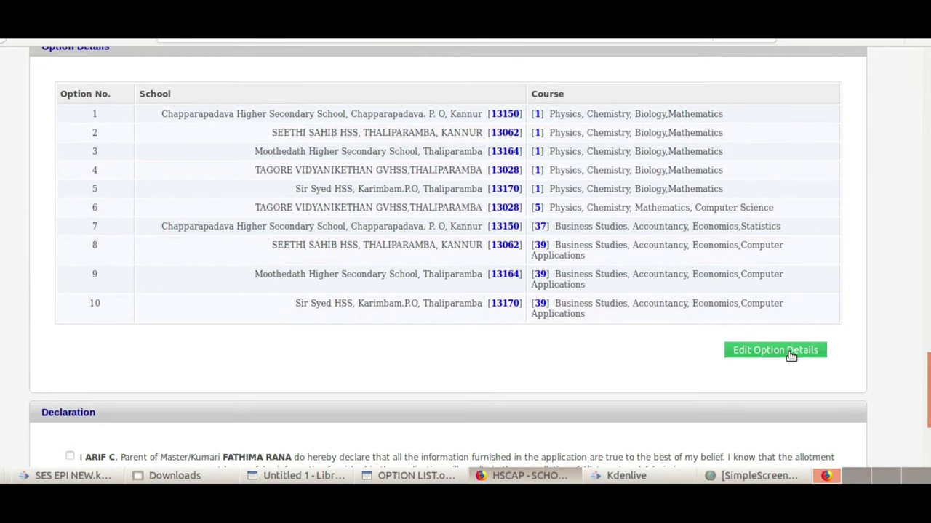
scroll(790, 355, up, 3)
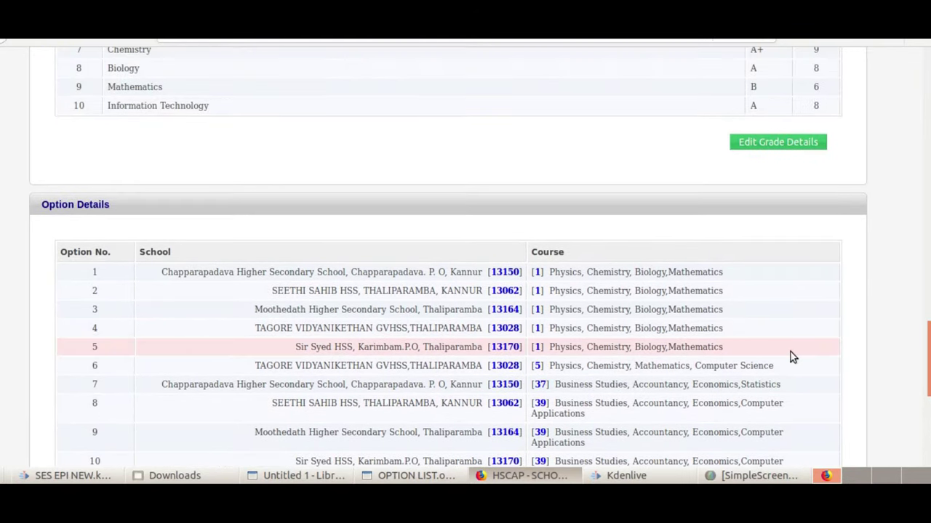
Step: Recheck the grade, candidate and option details, accept the parent's declaration, and finally confirm the application
scroll(793, 341, up, 3)
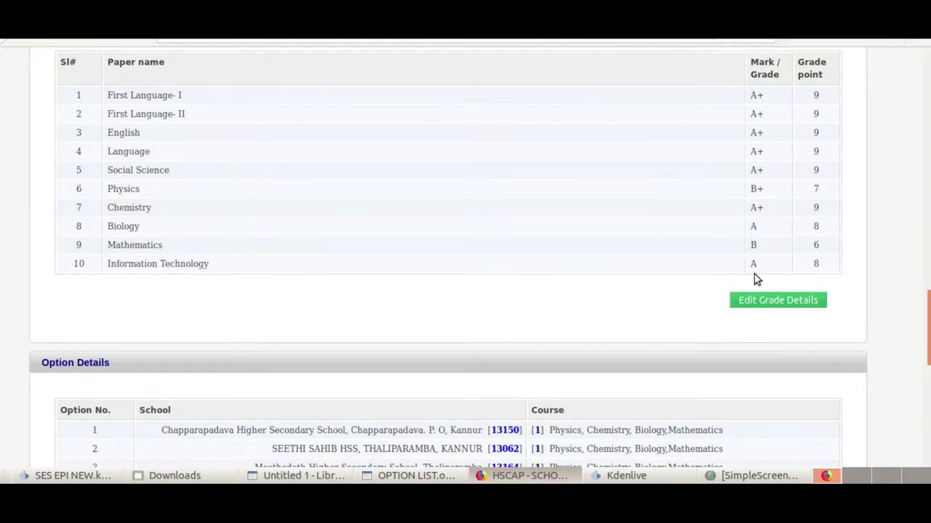
scroll(686, 265, up, 6)
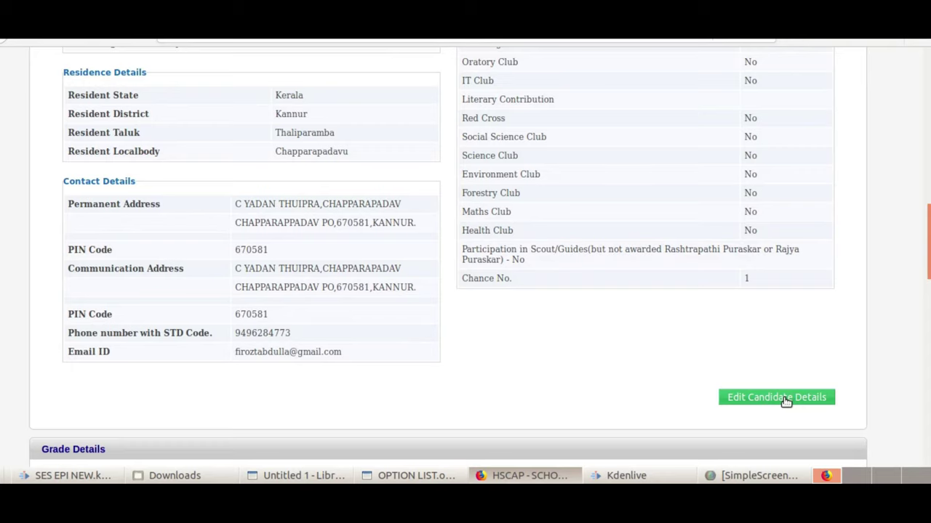
scroll(785, 401, down, 10)
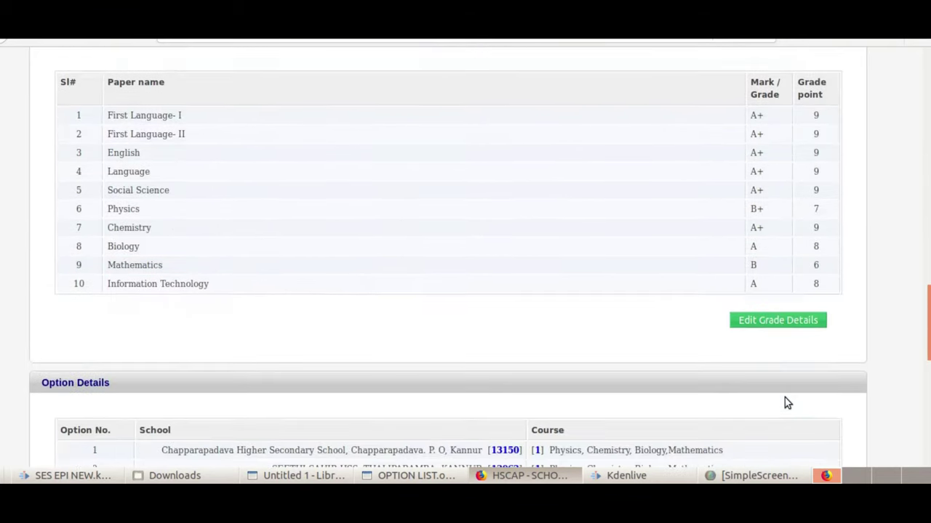
scroll(784, 398, down, 6)
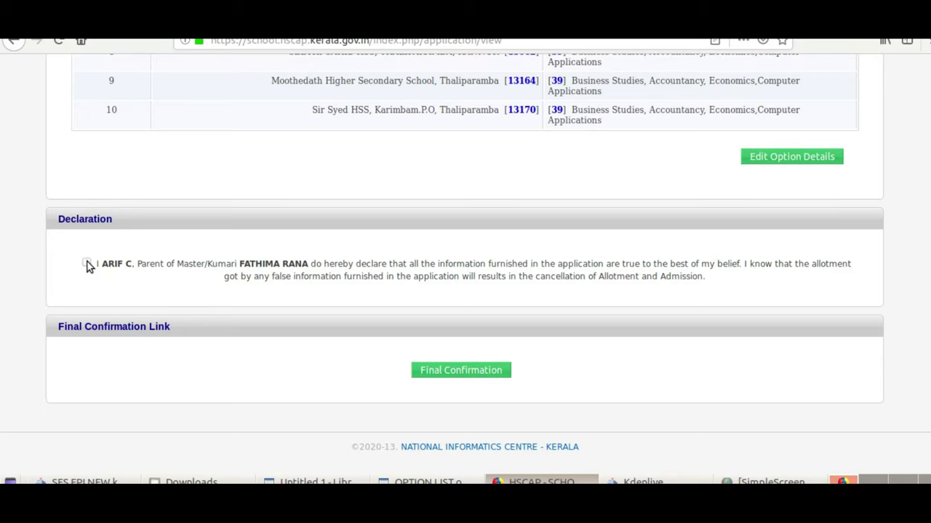
click(87, 265)
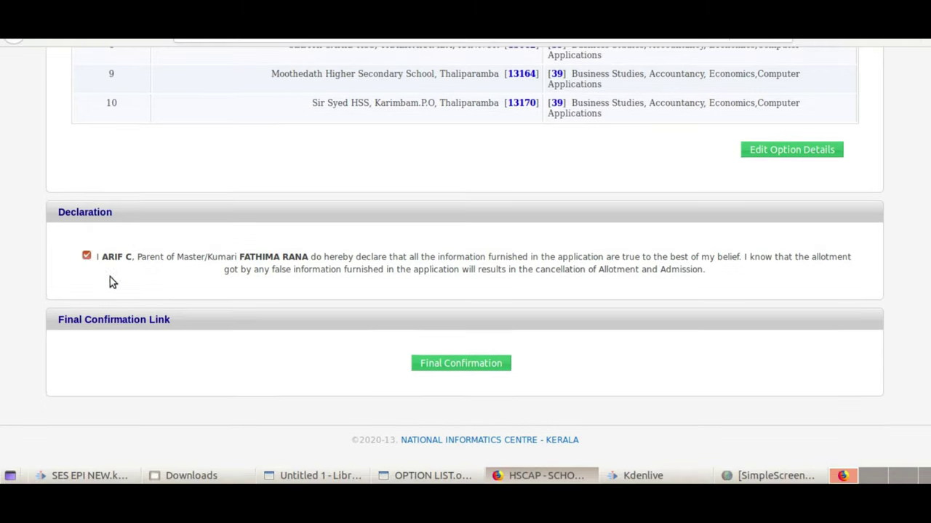
click(425, 366)
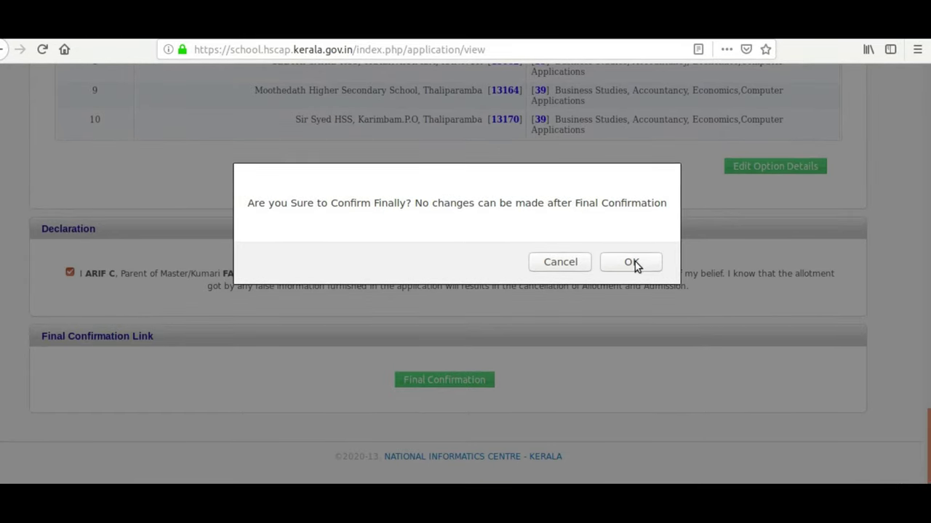
click(632, 263)
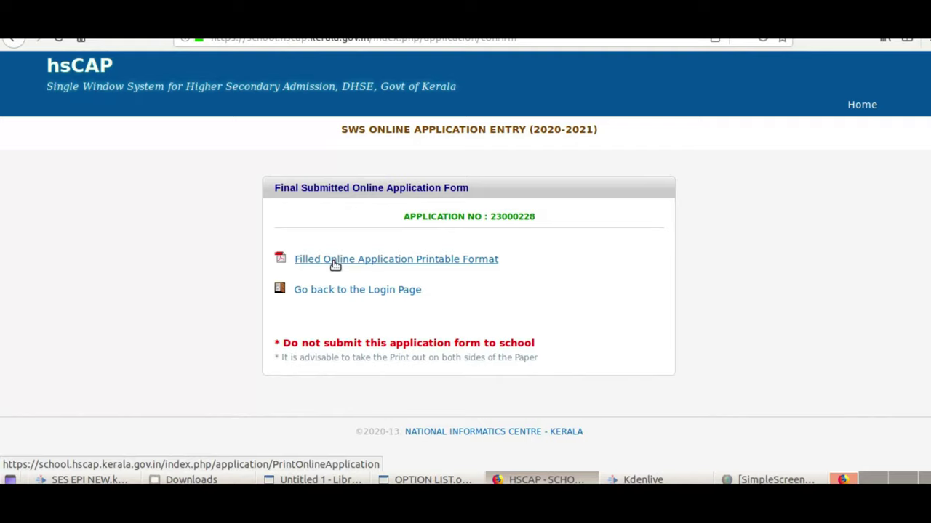
Step: Open the printable version of the filled application and review its candidate, grade and option details through the declaration on page 2
click(333, 262)
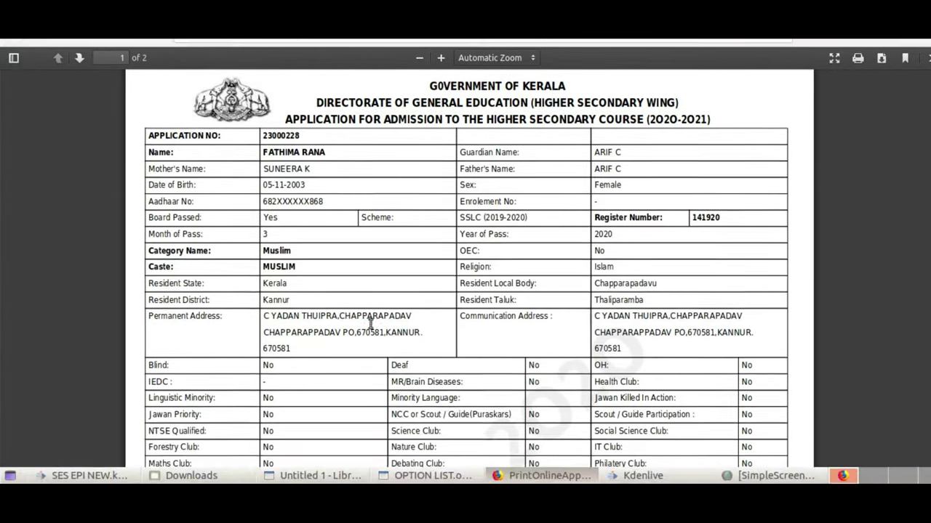
scroll(459, 288, down, 3)
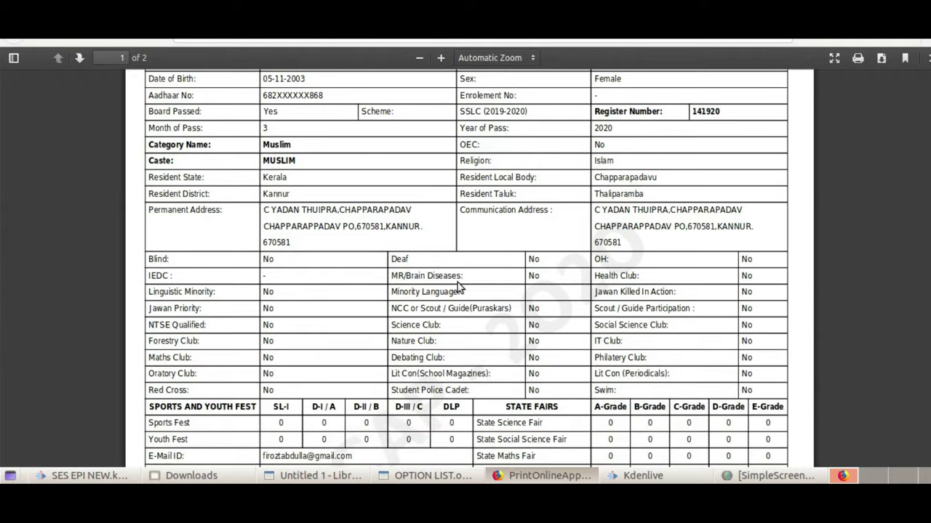
scroll(457, 286, down, 3)
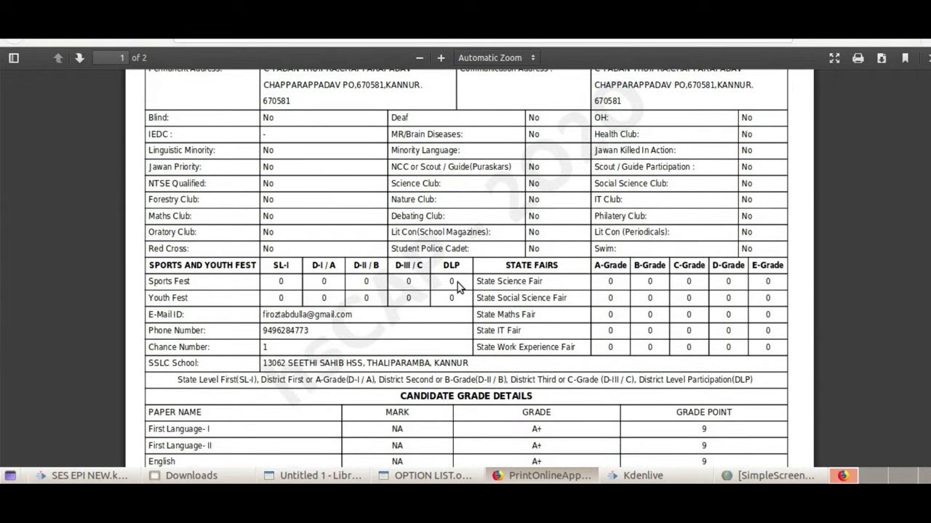
scroll(457, 286, down, 9)
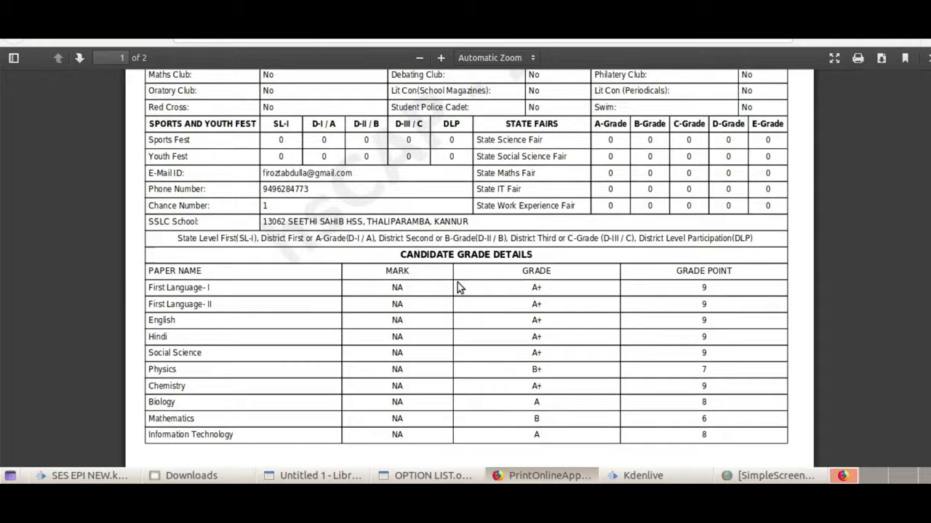
scroll(457, 286, down, 5)
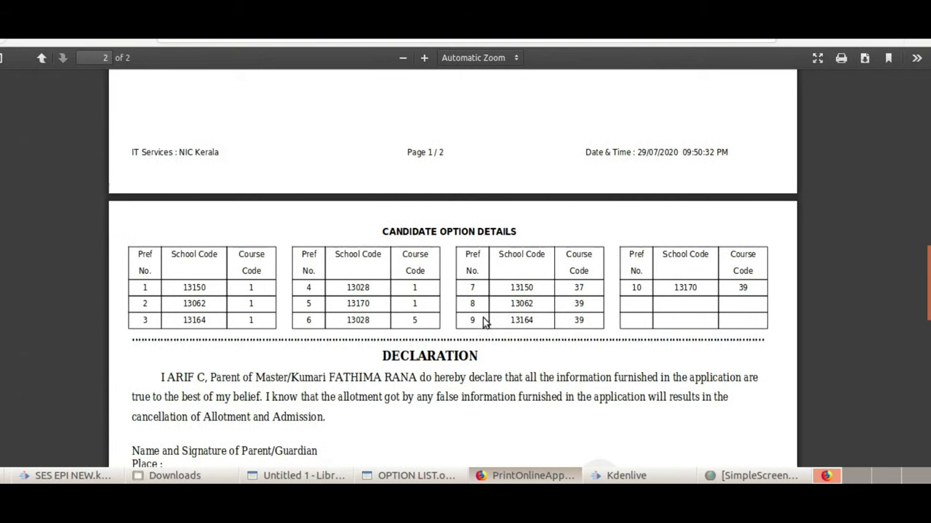
scroll(408, 378, down, 8)
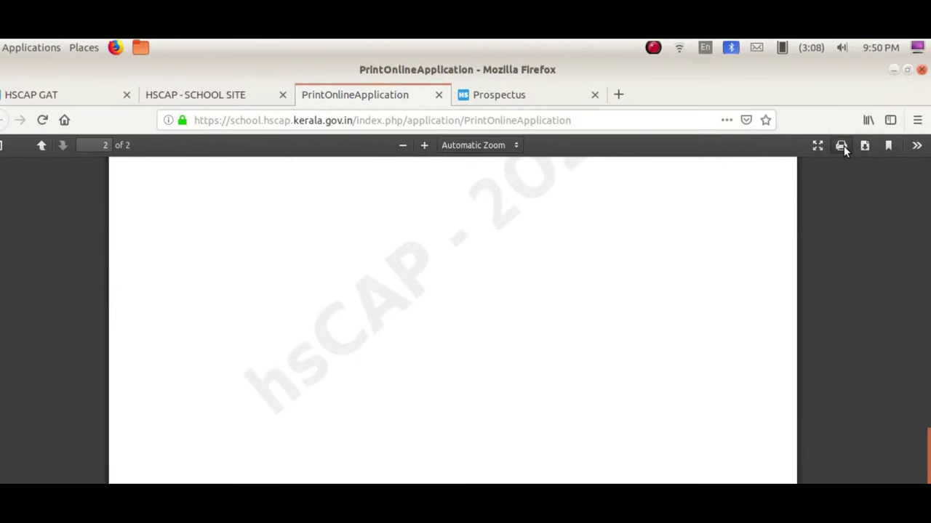
Step: Print one copy of all pages of the application on the DeskJet-5810-series printer
click(841, 145)
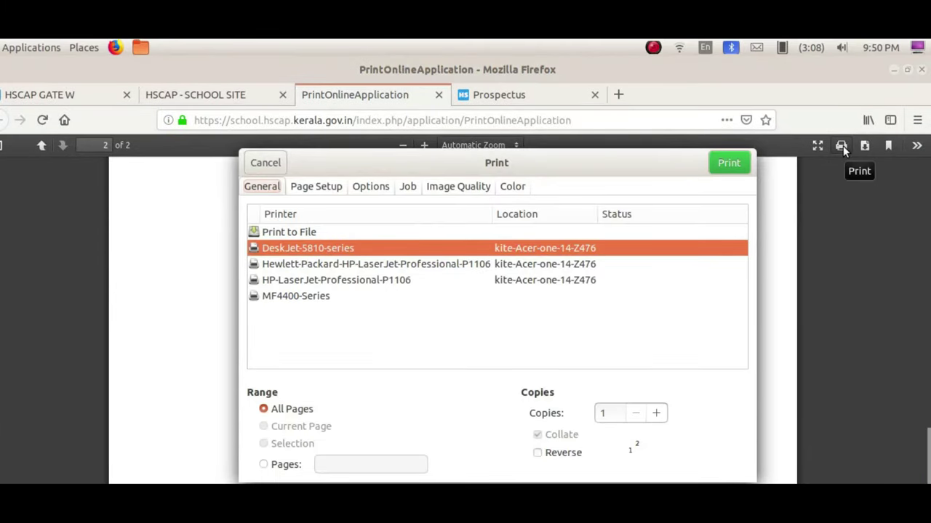
click(731, 164)
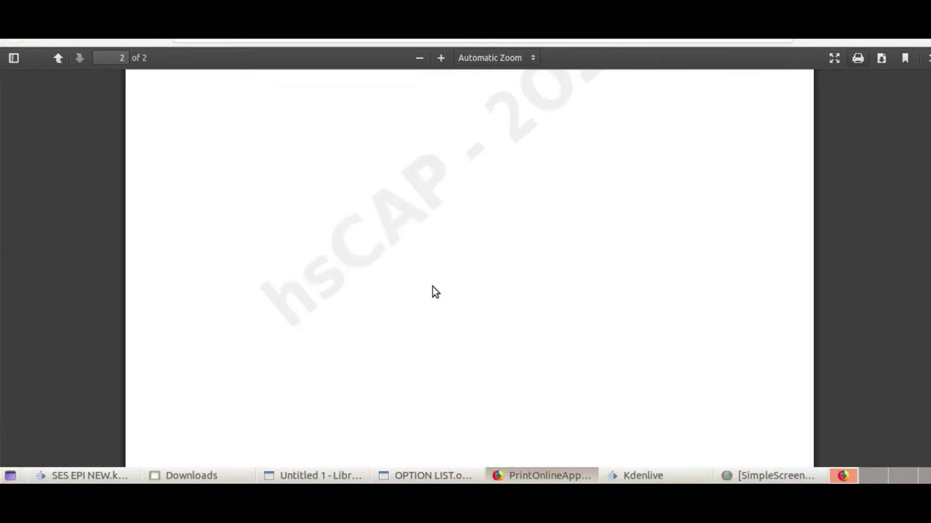
scroll(434, 291, down, 5)
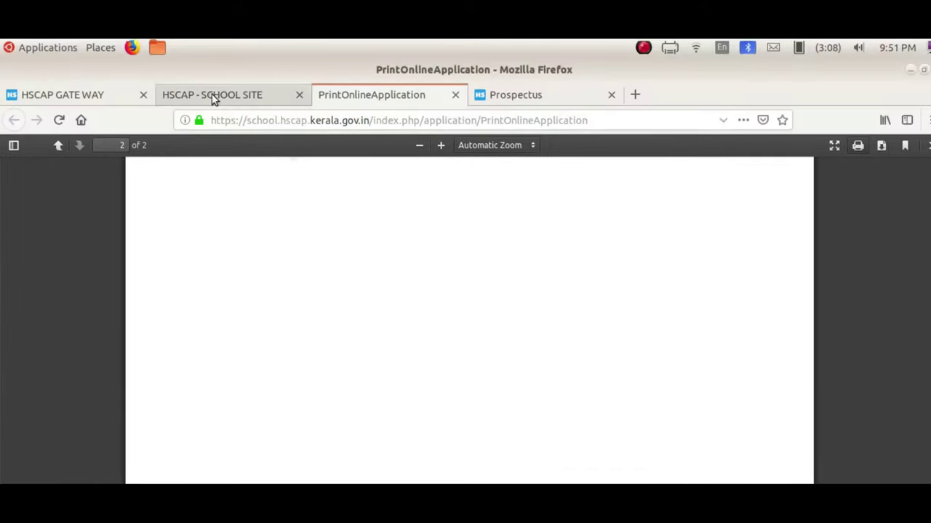